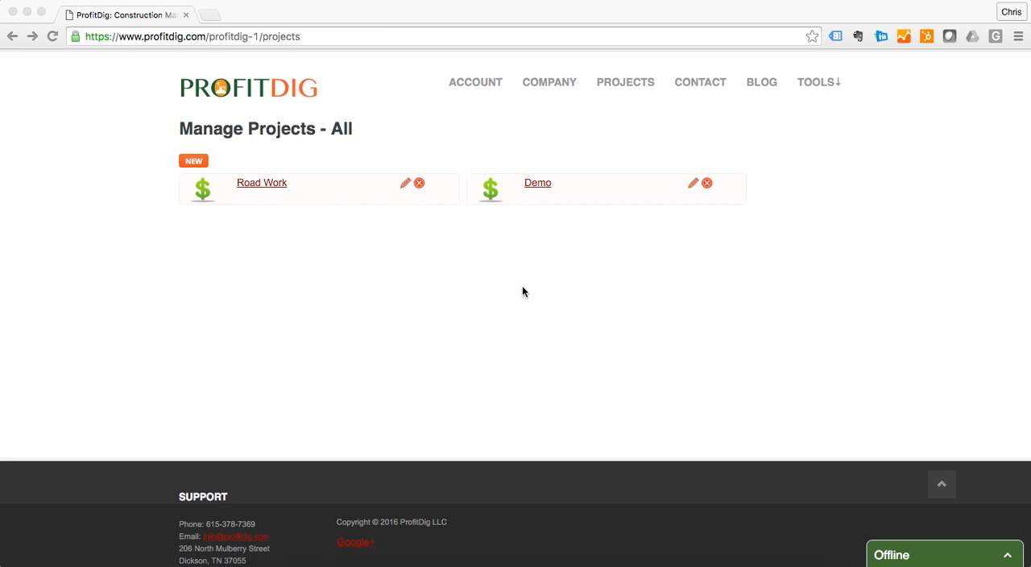
- Start a new project from the Manage Projects page via the NEW badge
{"action": "left_click", "coordinate": [193, 162]}
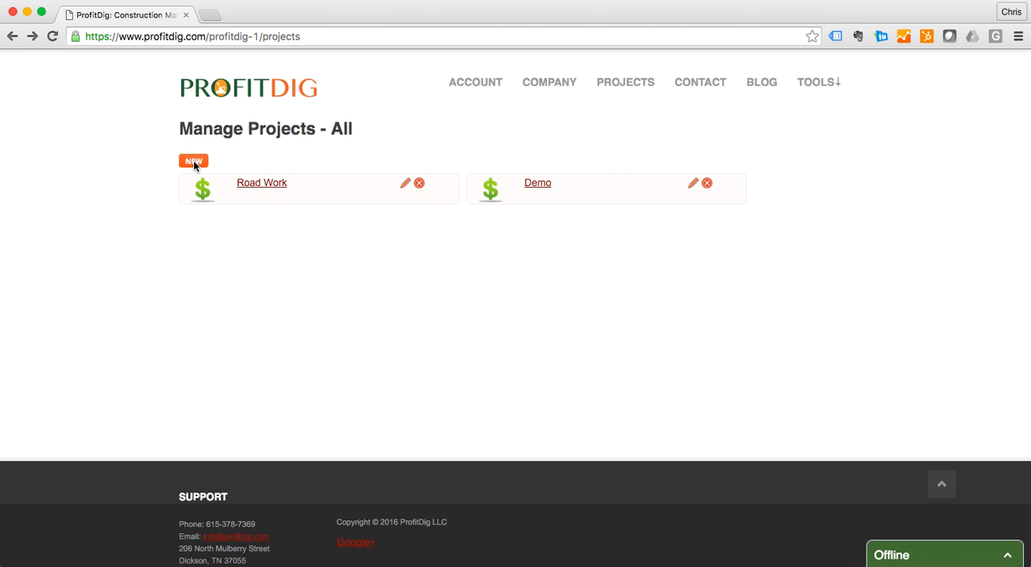
{"action": "left_click", "coordinate": [193, 162]}
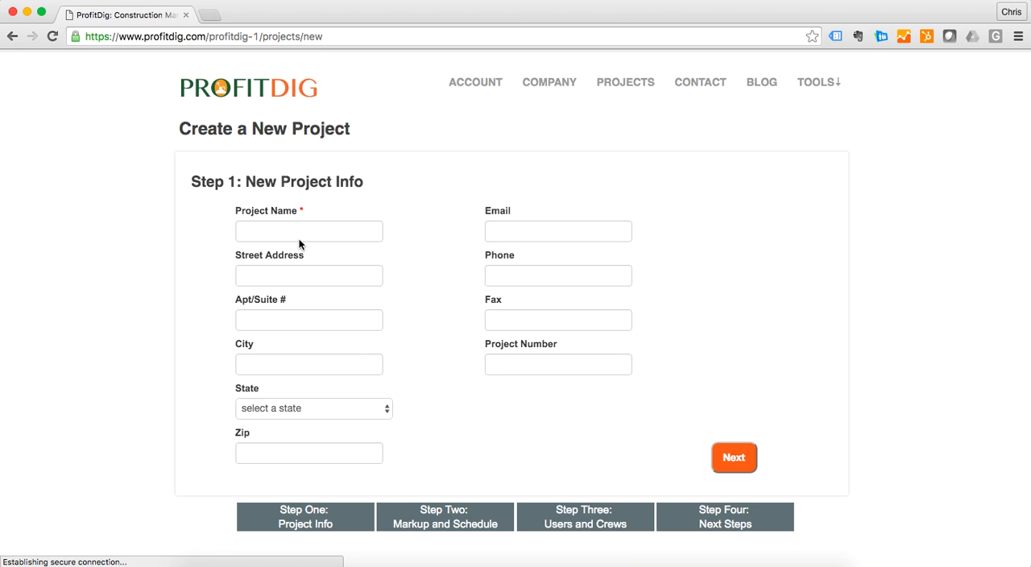
- Name the project Demo Project with street address 123 Street Ave
{"action": "left_click", "coordinate": [299, 236]}
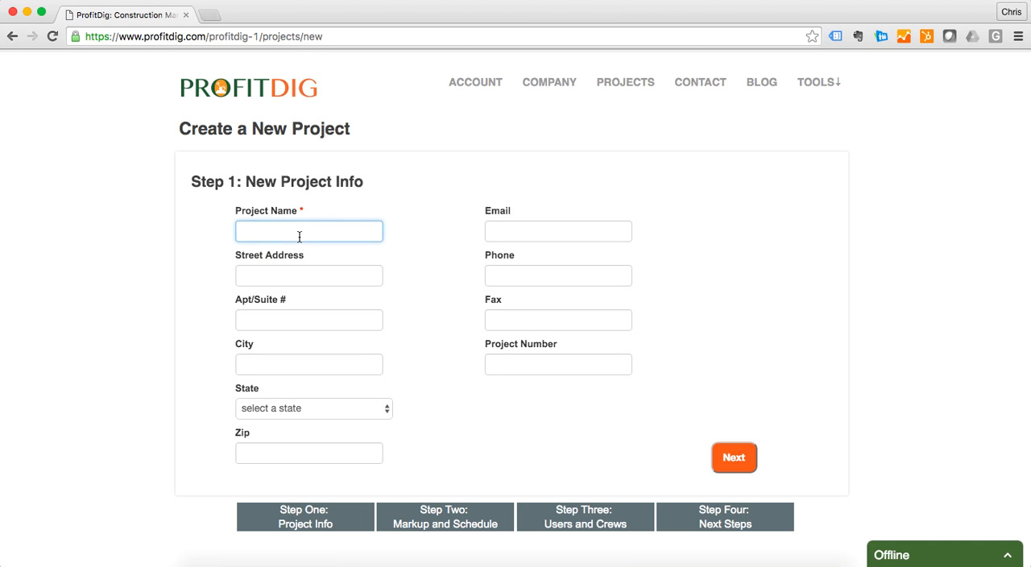
{"action": "type", "text": "Demo Project"}
{"action": "left_click", "coordinate": [320, 278]}
{"action": "type", "text": "123"}
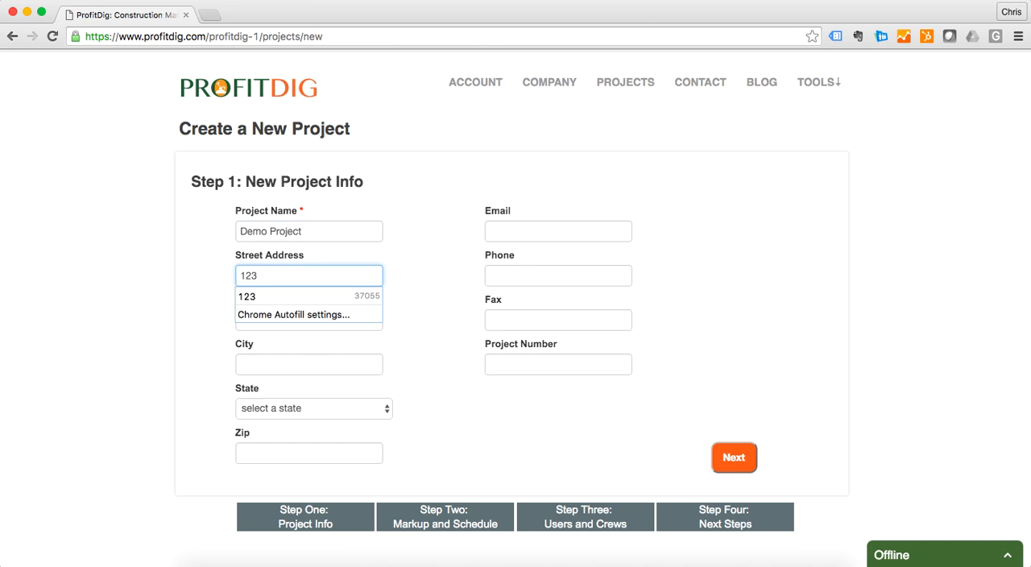
{"action": "key", "text": "Tab"}
{"action": "type", "text": "d"}
{"action": "key", "text": "BackSpace"}
{"action": "key", "text": "Tab"}
{"action": "left_click", "coordinate": [300, 275]}
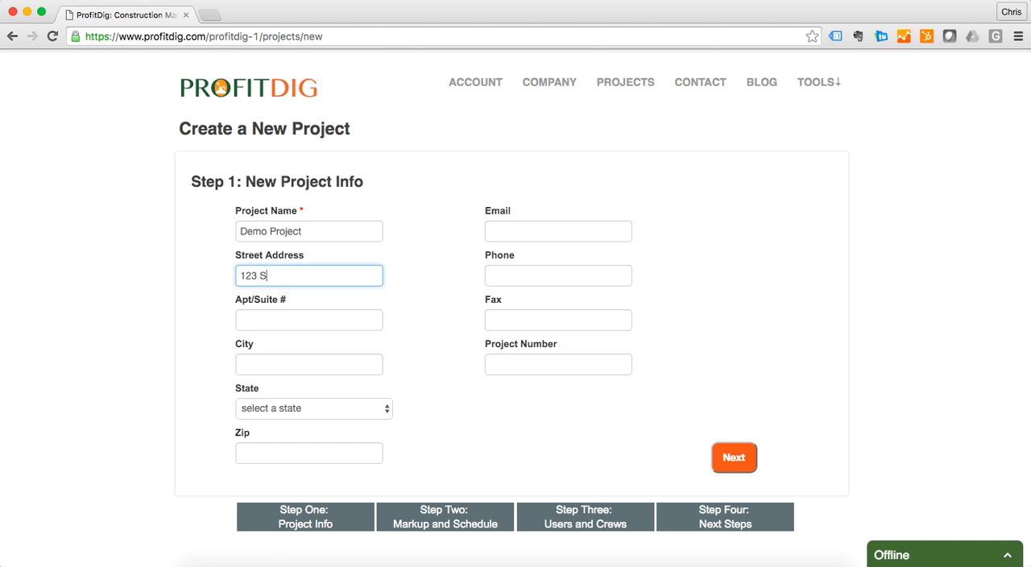
{"action": "type", "text": "Street Ave"}
{"action": "key", "text": "Tab"}
{"action": "key", "text": "Tab"}
{"action": "type", "text": "Dickson"}
- Set city Dickson, Tennessee 37055, email, phone and project number 1234, then continue
{"action": "key", "text": "Tab"}
{"action": "type", "text": "t"}
{"action": "key", "text": "Tab"}
{"action": "type", "text": "37055"}
{"action": "key", "text": "Tab"}
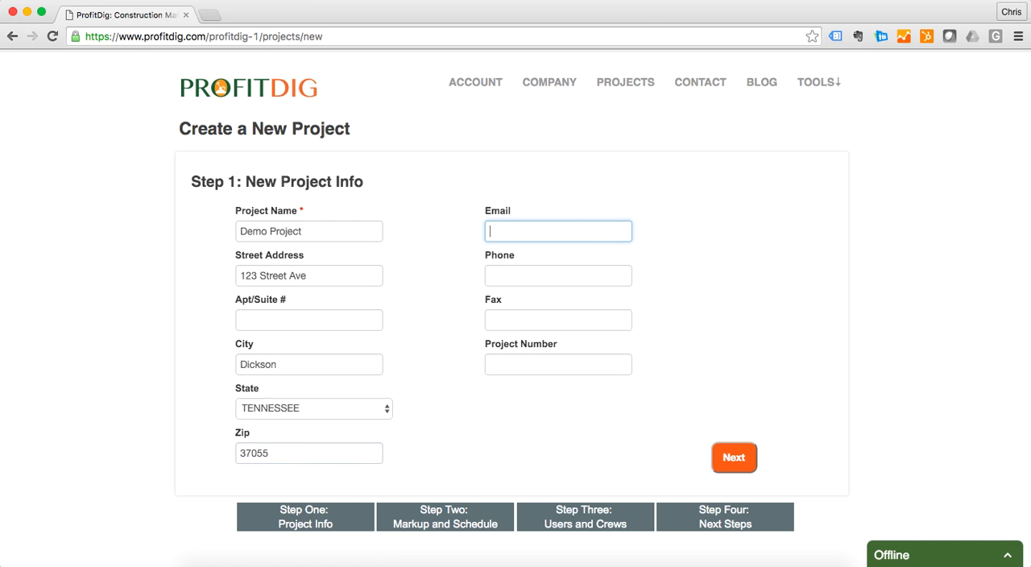
{"action": "key", "text": "Tab"}
{"action": "type", "text": "615-555-5555"}
{"action": "key", "text": "Tab"}
{"action": "key", "text": "Tab"}
{"action": "type", "text": "1234"}
{"action": "left_click", "coordinate": [729, 459]}
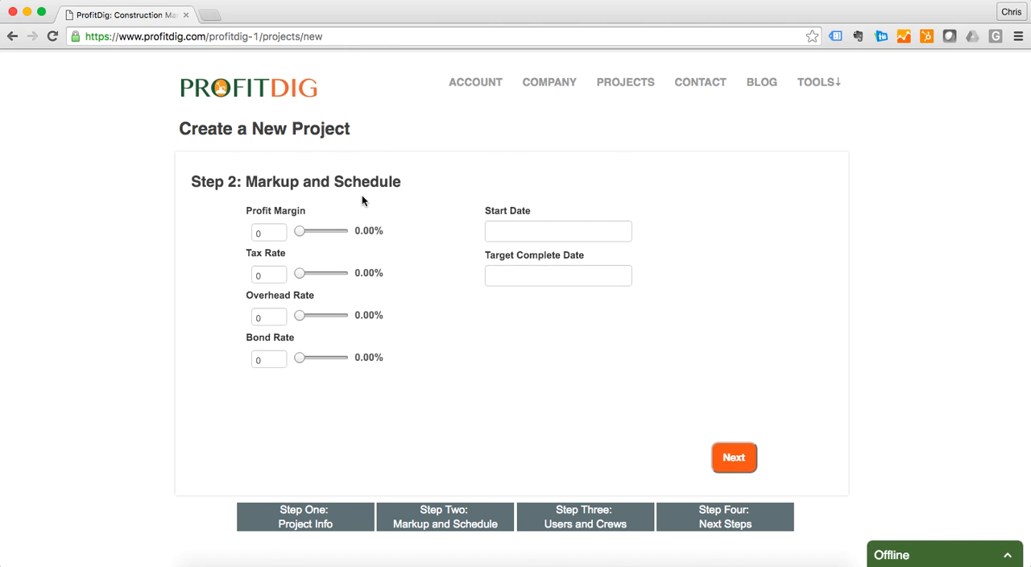
- Set markup to 15% profit, 9.25% tax, 7% overhead and 1.25% bond
{"action": "double_click", "coordinate": [272, 231]}
{"action": "type", "text": "15"}
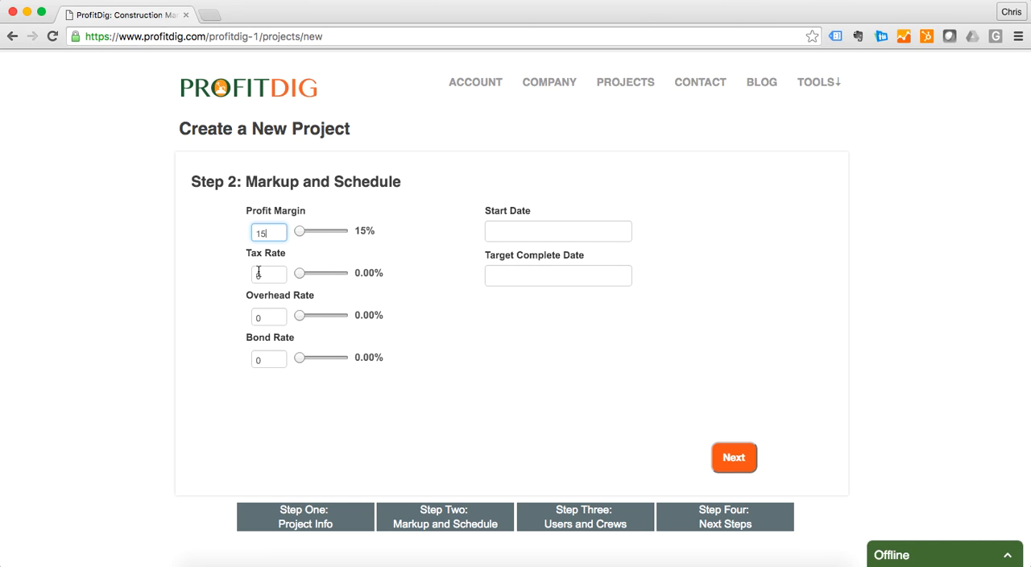
{"action": "double_click", "coordinate": [275, 274]}
{"action": "type", "text": "9."}
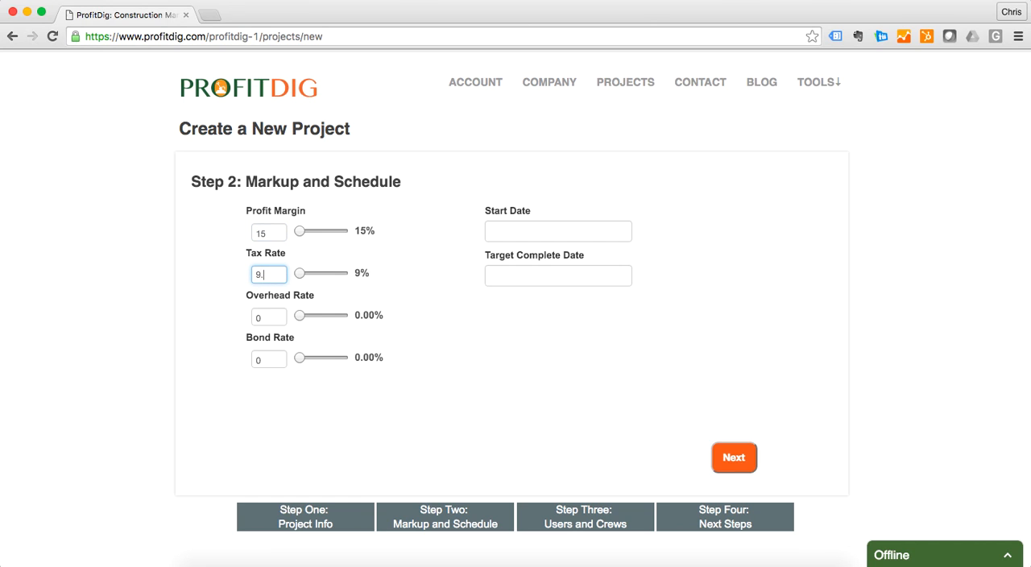
{"action": "type", "text": "25"}
{"action": "double_click", "coordinate": [272, 318]}
{"action": "type", "text": "7"}
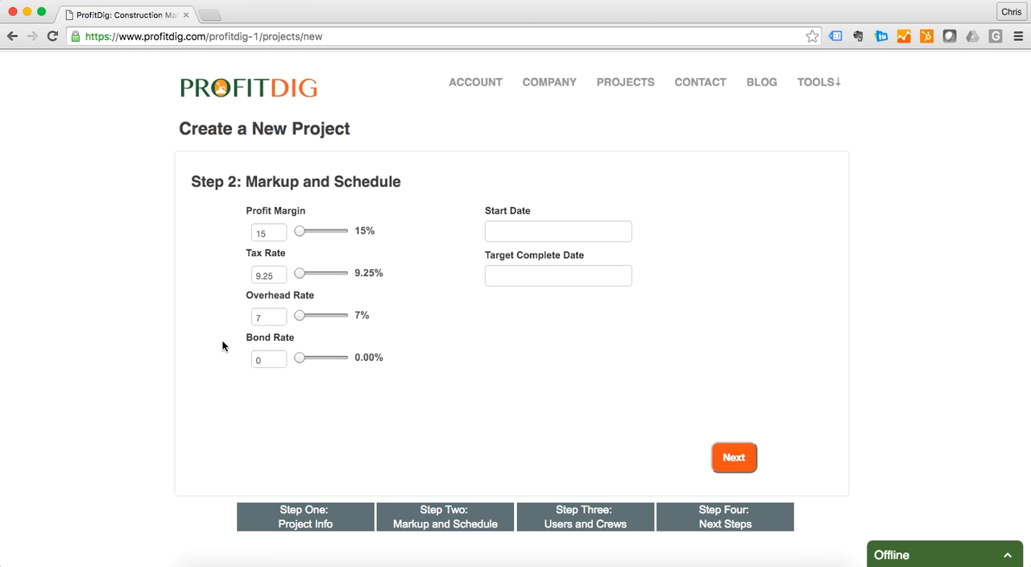
{"action": "double_click", "coordinate": [270, 359]}
{"action": "type", "text": "1.25"}
- Schedule the project from 2016-04-28 to 2016-06-28
{"action": "left_click", "coordinate": [537, 231]}
{"action": "left_click", "coordinate": [608, 366]}
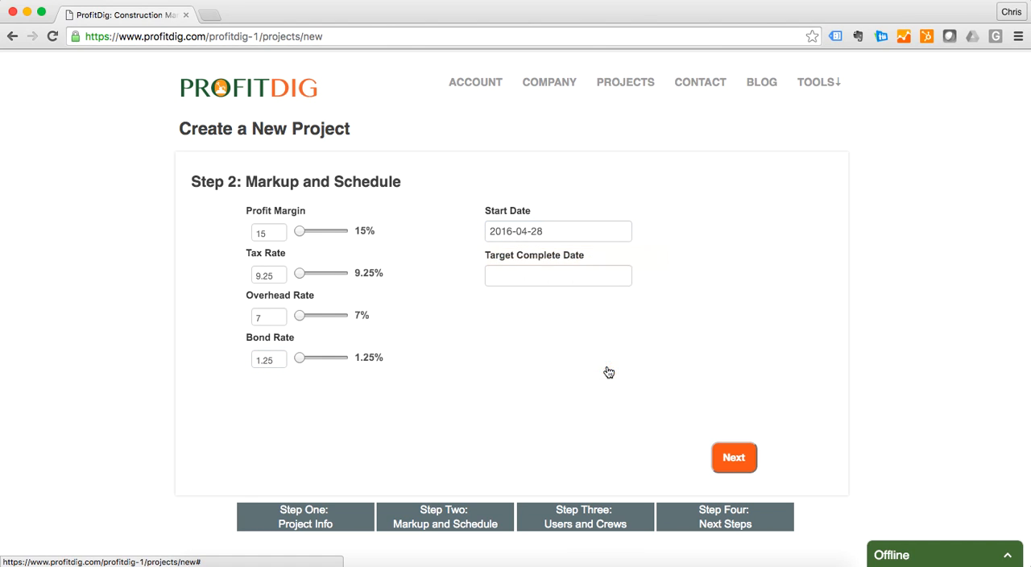
{"action": "left_click", "coordinate": [539, 275]}
{"action": "left_click", "coordinate": [657, 302]}
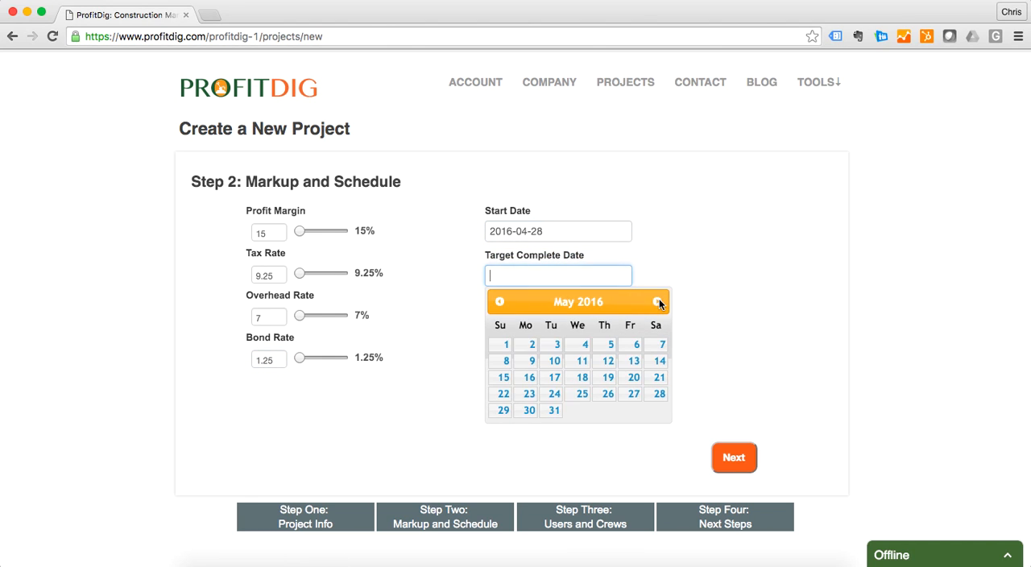
{"action": "left_click", "coordinate": [555, 411]}
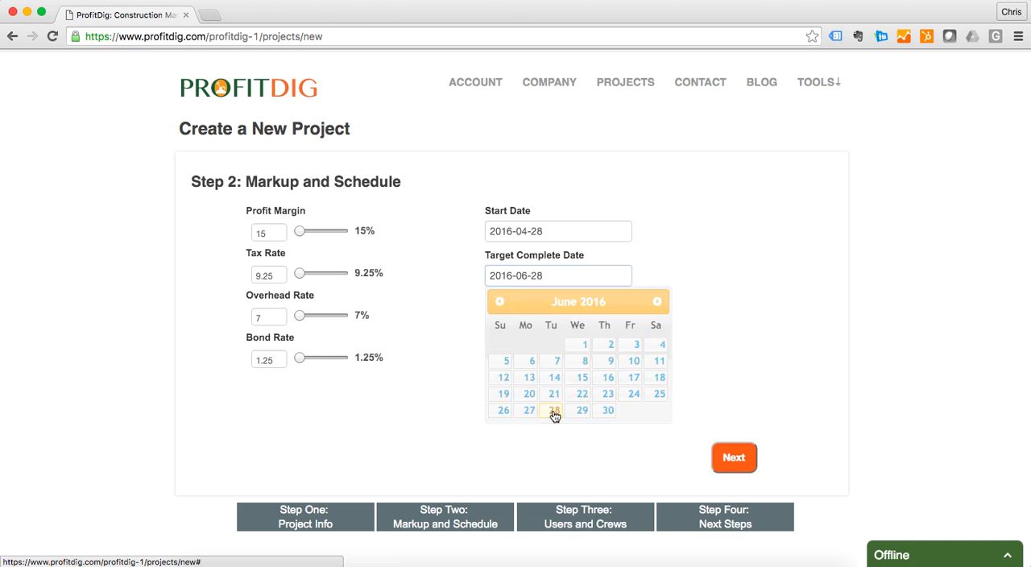
- Make the listed user project admin and add Grade Crew 1, then finish setup
{"action": "left_click", "coordinate": [735, 458]}
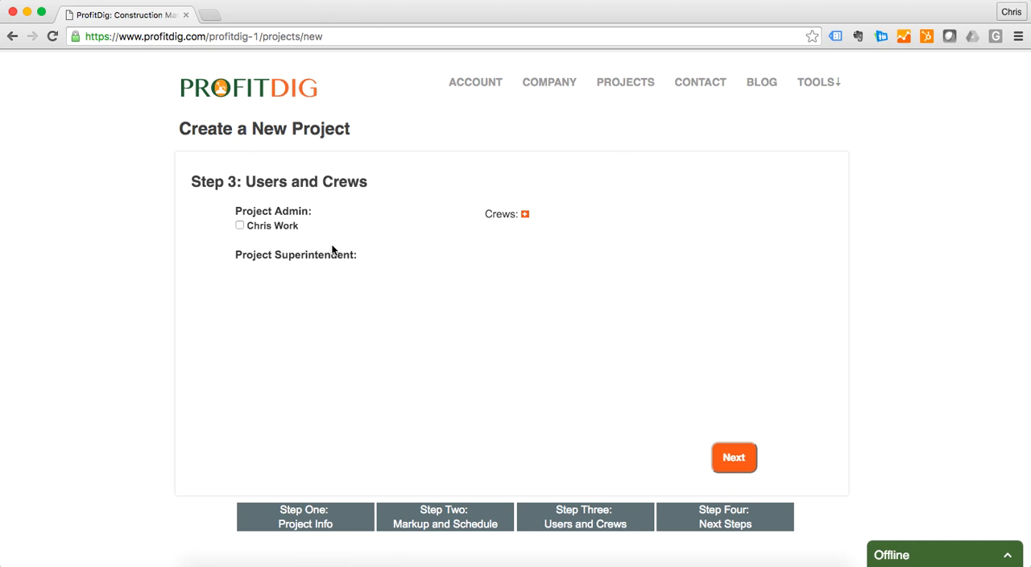
{"action": "left_click", "coordinate": [240, 226]}
{"action": "left_click", "coordinate": [526, 215]}
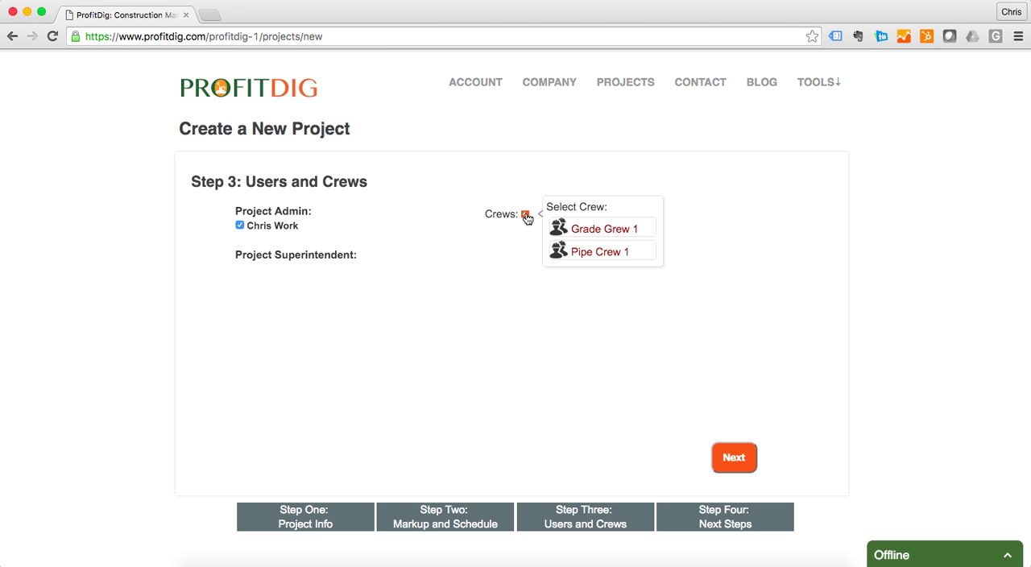
{"action": "left_click", "coordinate": [580, 231]}
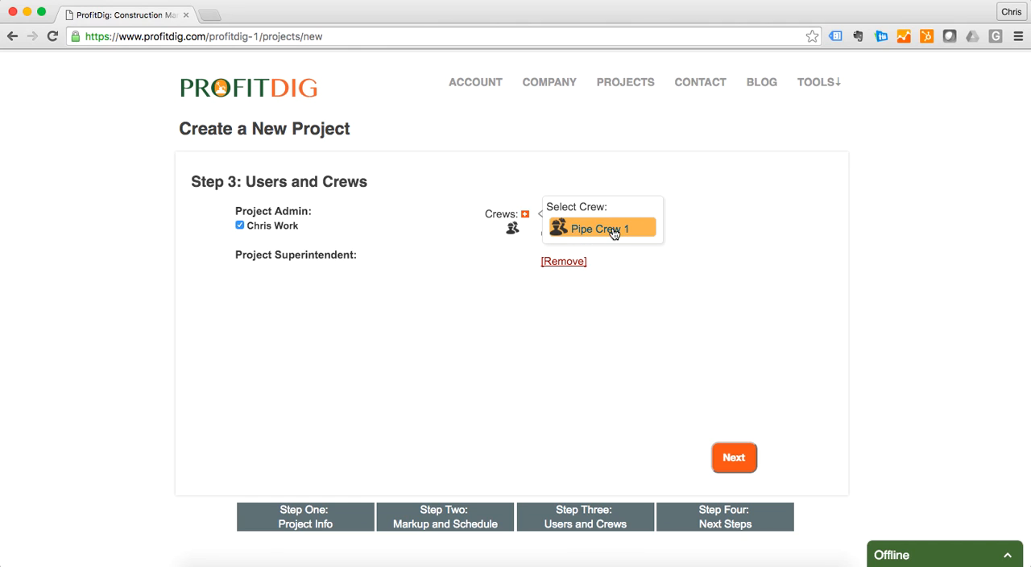
{"action": "left_click", "coordinate": [735, 458]}
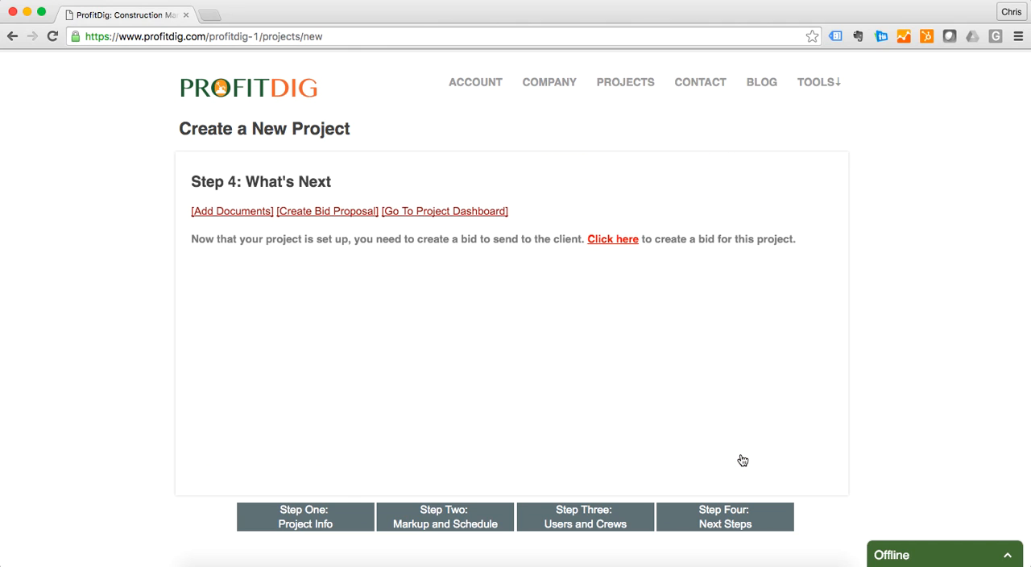
- Start a bid proposal named Demo Project Bid with bid date 2016-04-20
{"action": "left_click", "coordinate": [608, 242]}
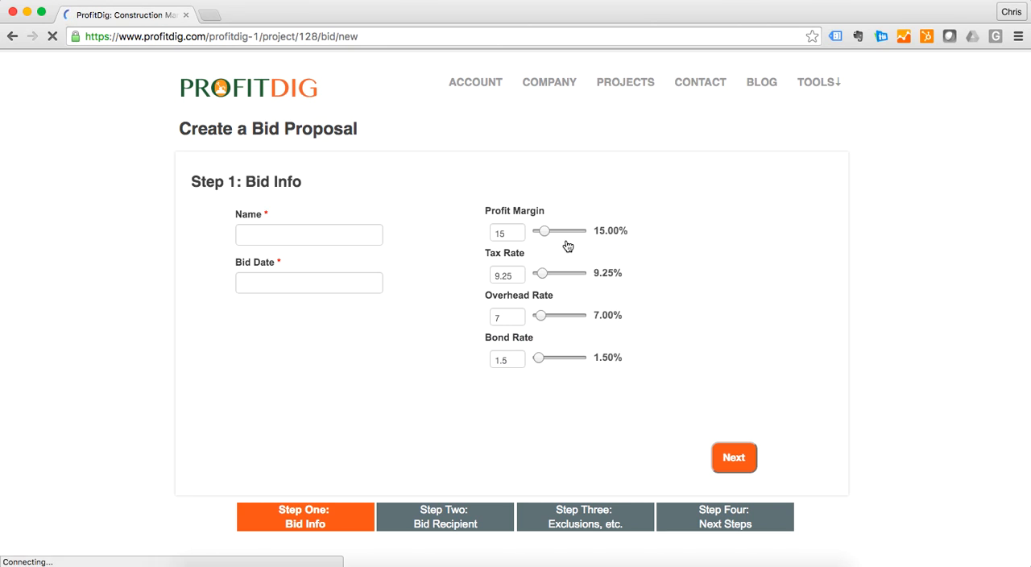
{"action": "left_click", "coordinate": [309, 235]}
{"action": "type", "text": "Demo Project Bid"}
{"action": "left_click", "coordinate": [309, 281]}
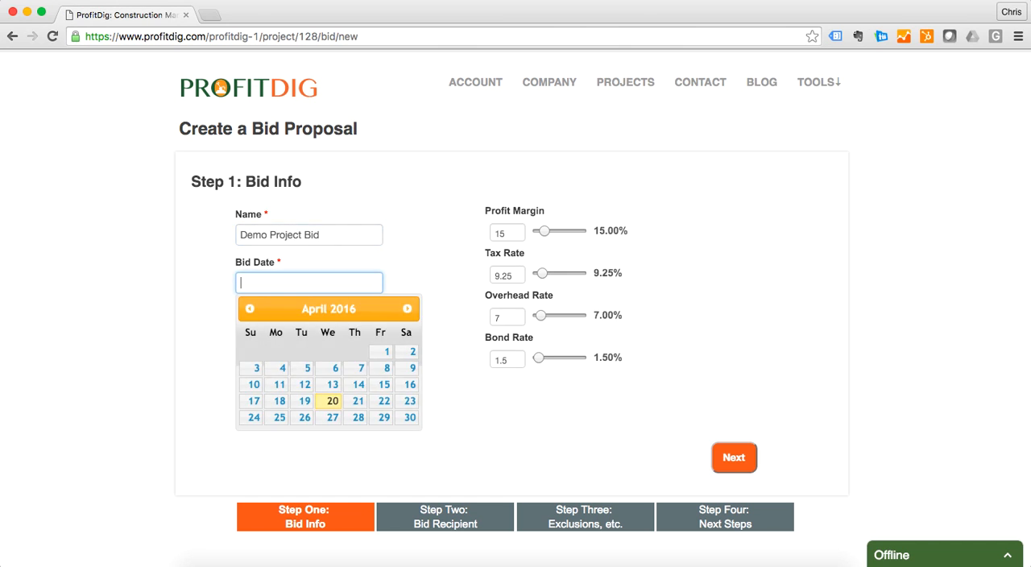
{"action": "left_click", "coordinate": [333, 401]}
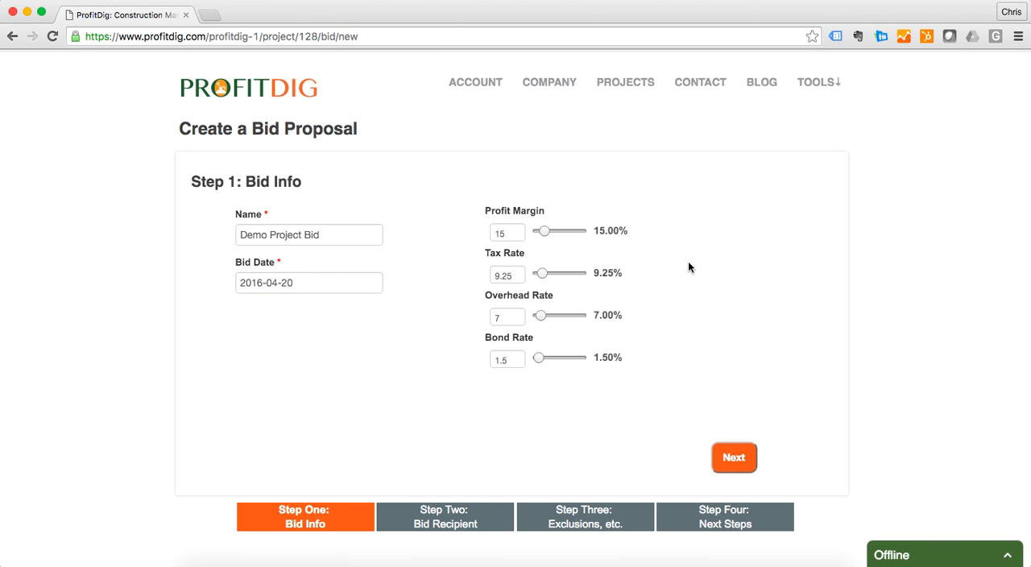
- Enter the bid recipient's company, contact name, phone and email, then continue
{"action": "left_click", "coordinate": [735, 464]}
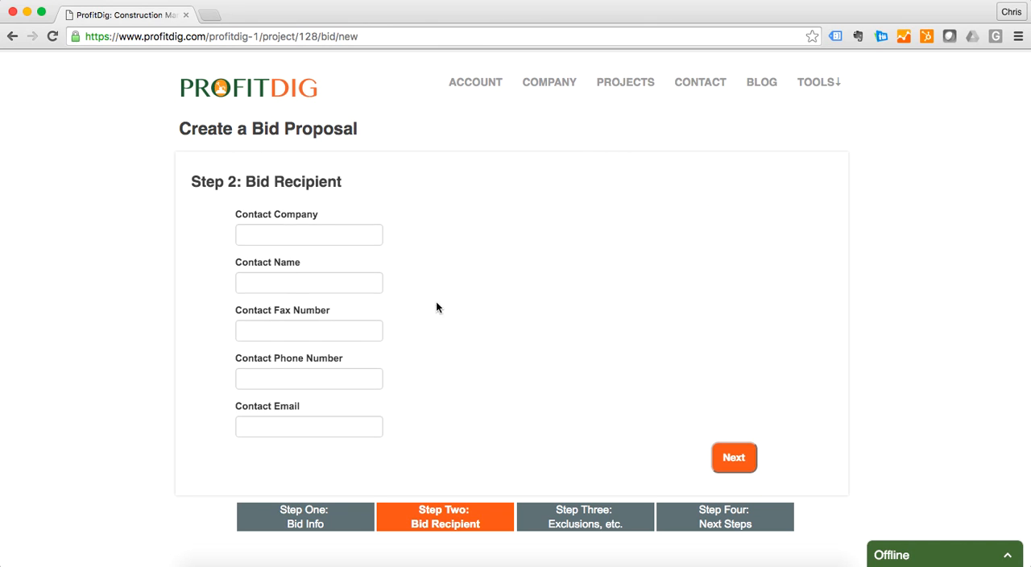
{"action": "left_click", "coordinate": [311, 239]}
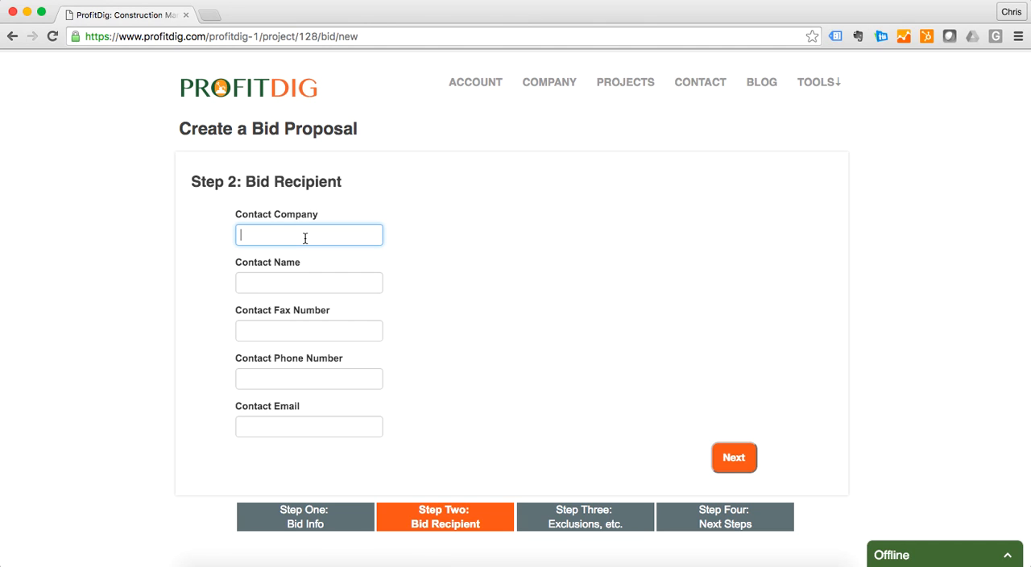
{"action": "type", "text": "John Doe Const"}
{"action": "type", "text": "ruction"}
{"action": "key", "text": "Tab"}
{"action": "type", "text": "John Doe"}
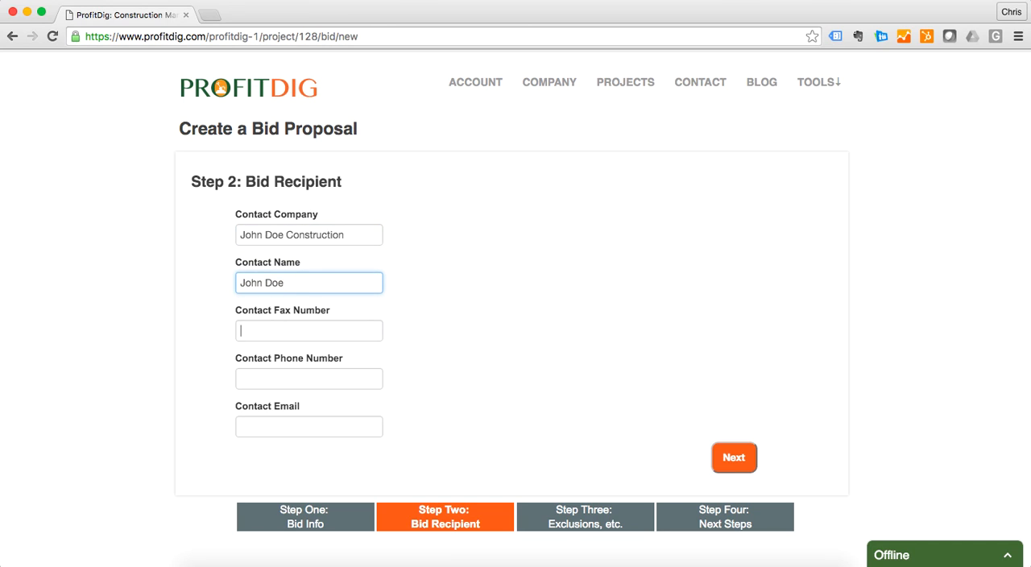
{"action": "key", "text": "Tab"}
{"action": "key", "text": "Tab"}
{"action": "type", "text": "555-555-5555"}
{"action": "key", "text": "Tab"}
{"action": "type", "text": "jdoe@"}
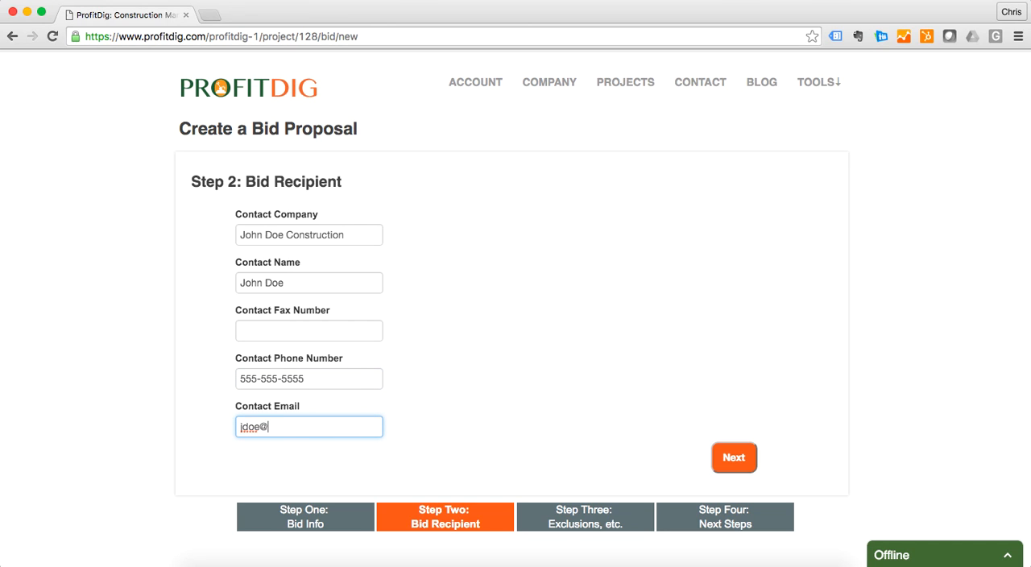
{"action": "type", "text": "constructionc"}
{"action": "key", "text": "BackSpace"}
{"action": "type", "text": ".com"}
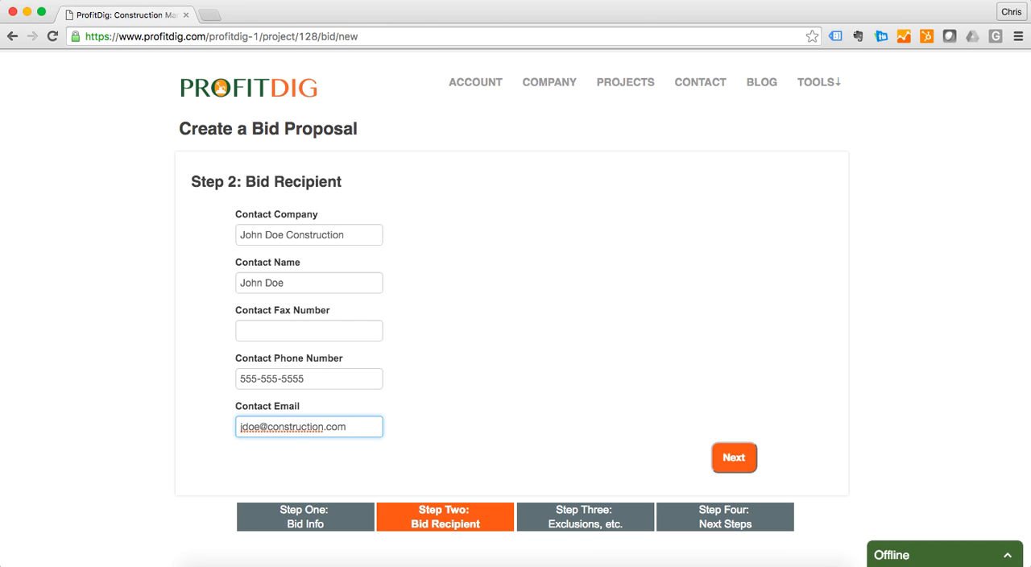
{"action": "left_click", "coordinate": [733, 463]}
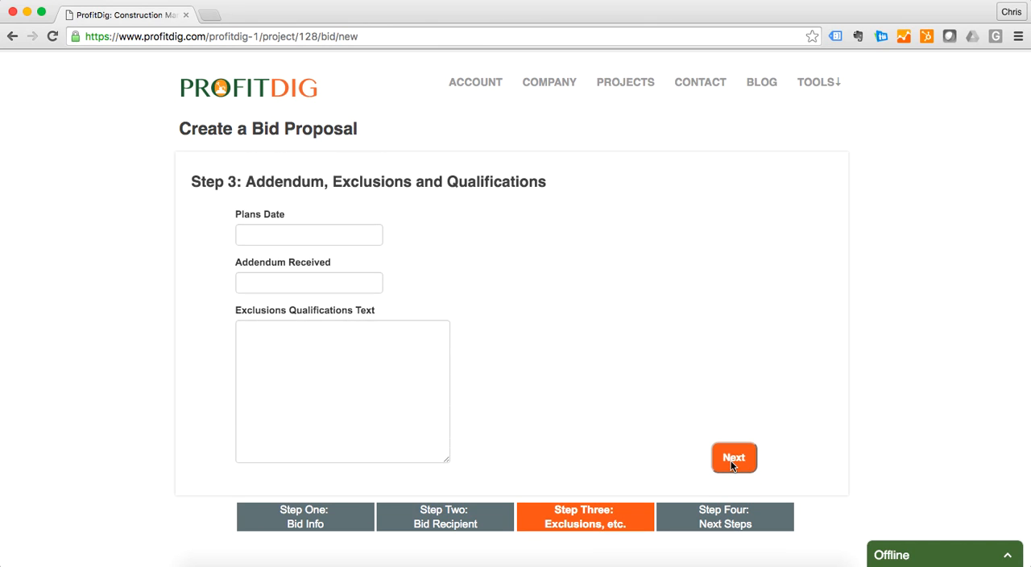
- Set plans date 2016-04-01 and addendum None, then begin adding headers and bid items
{"action": "left_click", "coordinate": [353, 235]}
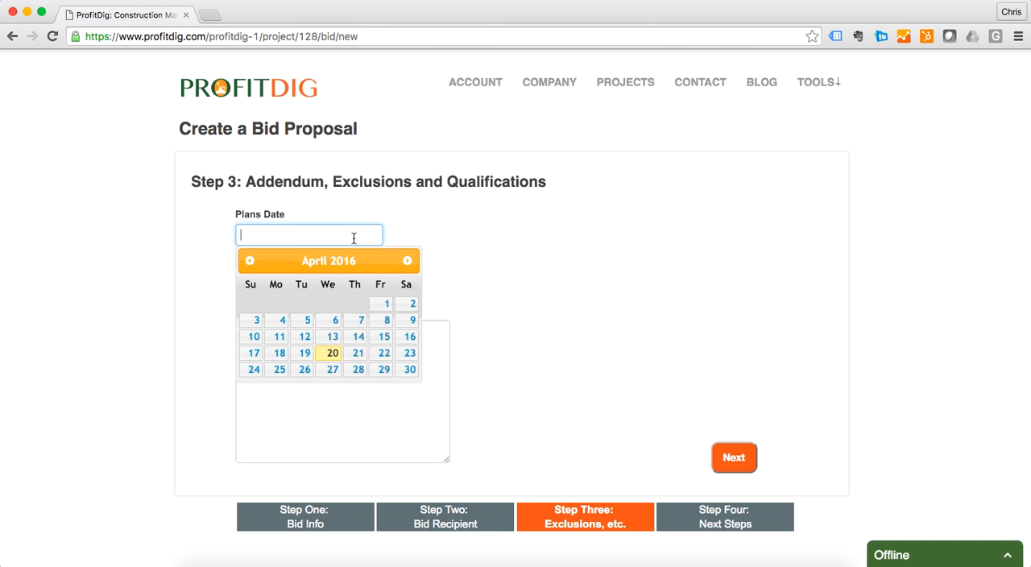
{"action": "left_click", "coordinate": [385, 304]}
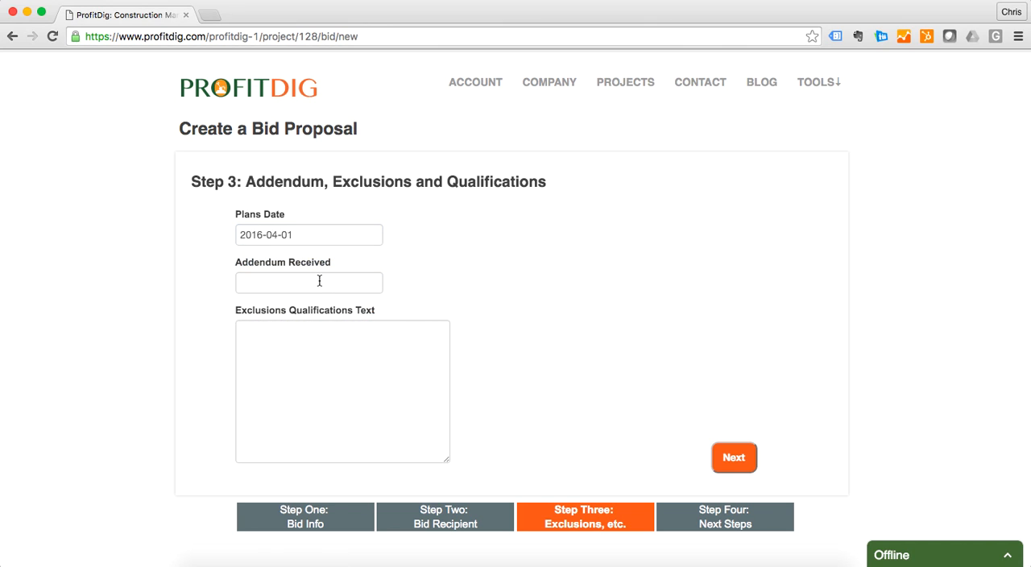
{"action": "left_click", "coordinate": [319, 281]}
{"action": "type", "text": "None"}
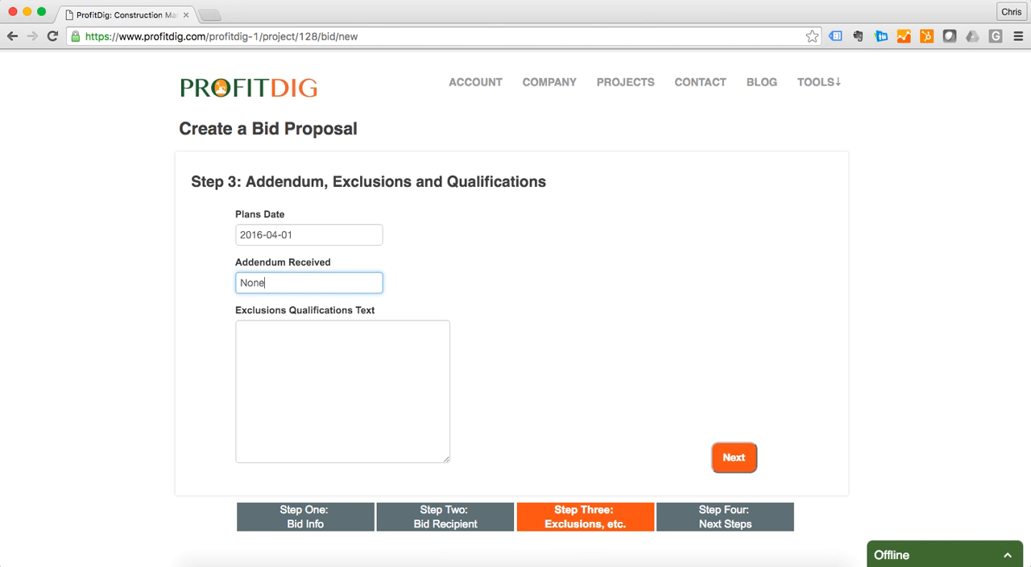
{"action": "left_click", "coordinate": [310, 362]}
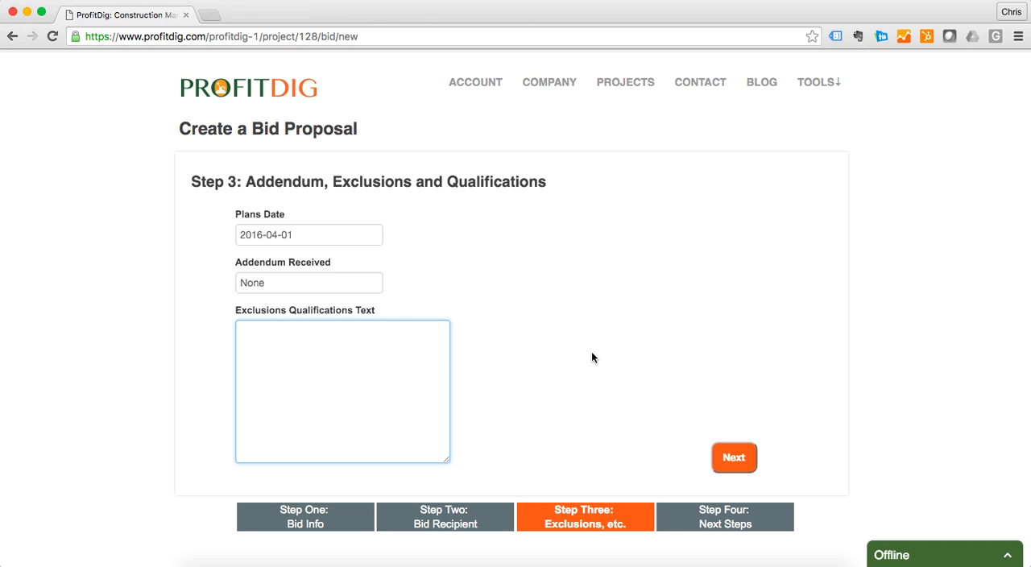
{"action": "left_click", "coordinate": [734, 457]}
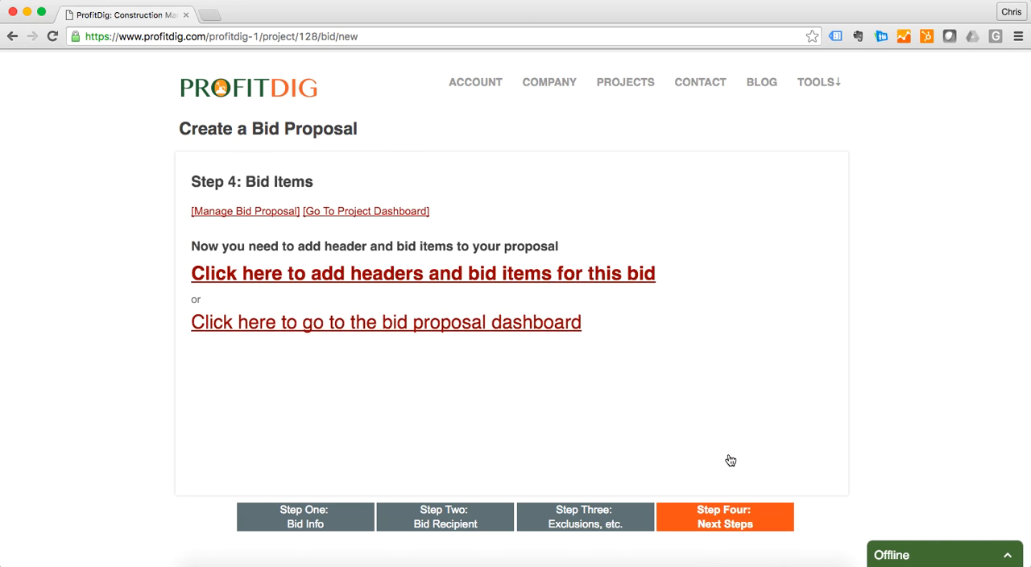
{"action": "left_click", "coordinate": [498, 275]}
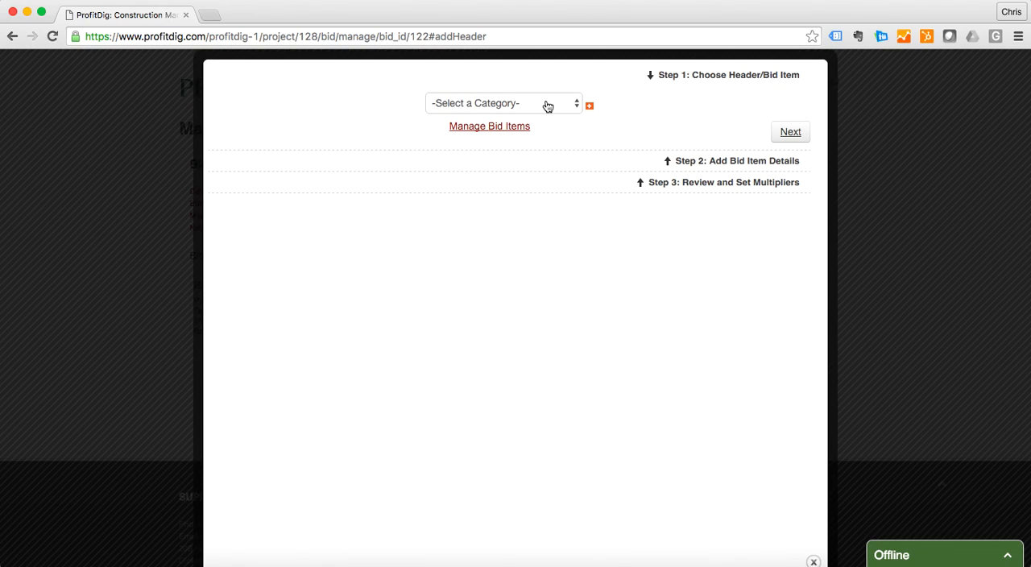
- Choose item 1005 Construction Entrance under category 1000 EROSION CONTROL
{"action": "left_click", "coordinate": [548, 106]}
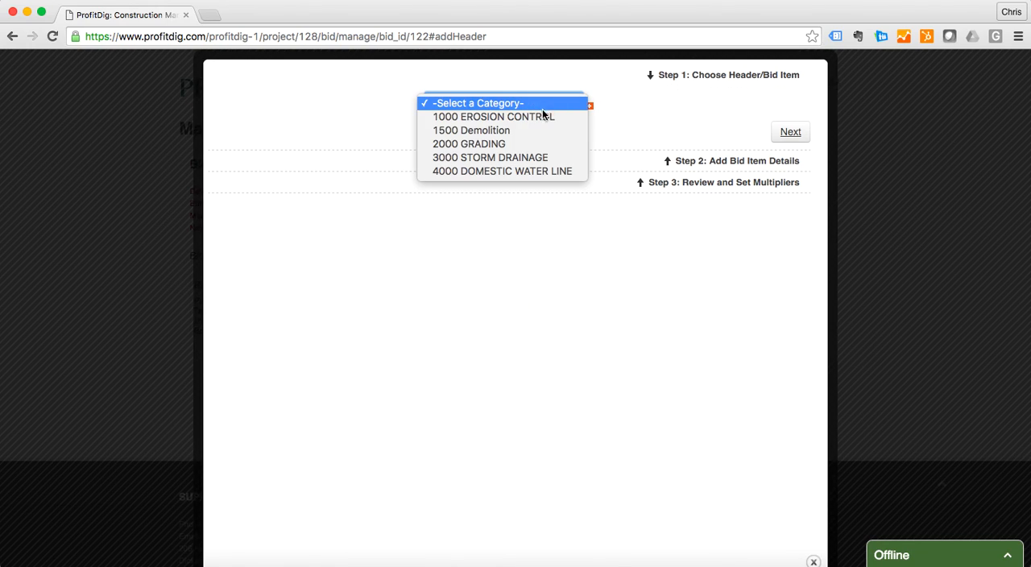
{"action": "left_click", "coordinate": [493, 117]}
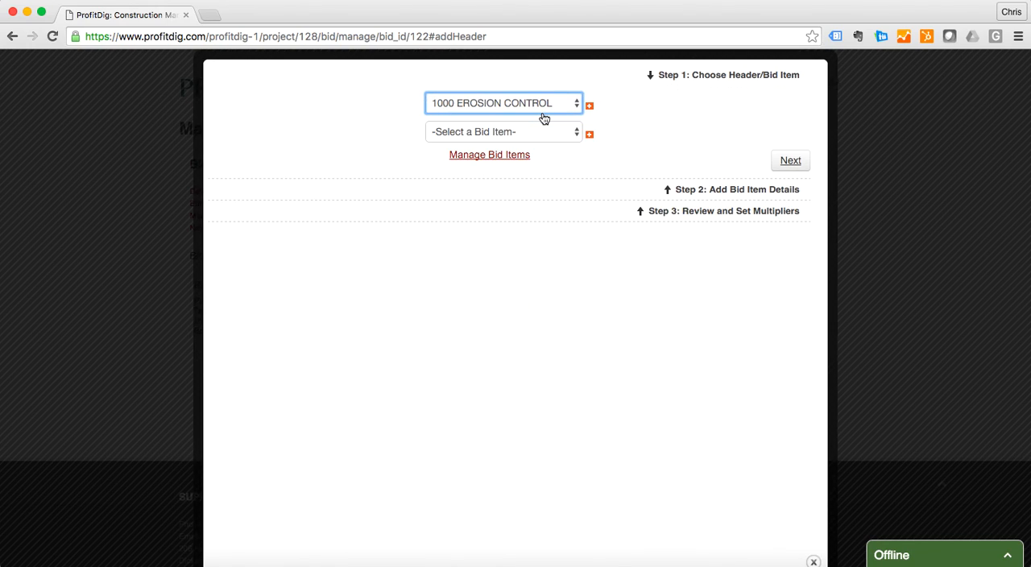
{"action": "left_click", "coordinate": [541, 132]}
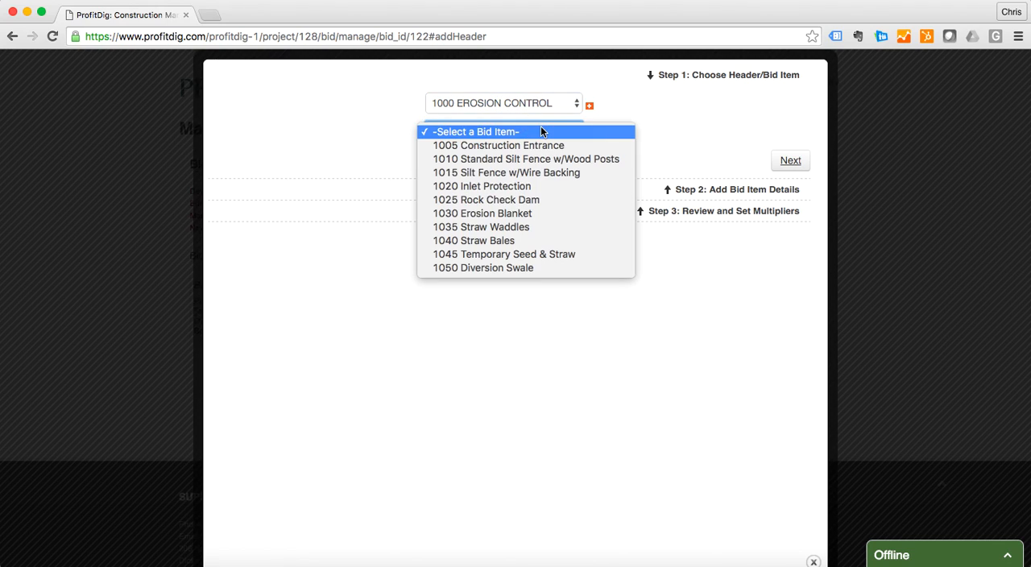
{"action": "left_click", "coordinate": [535, 145]}
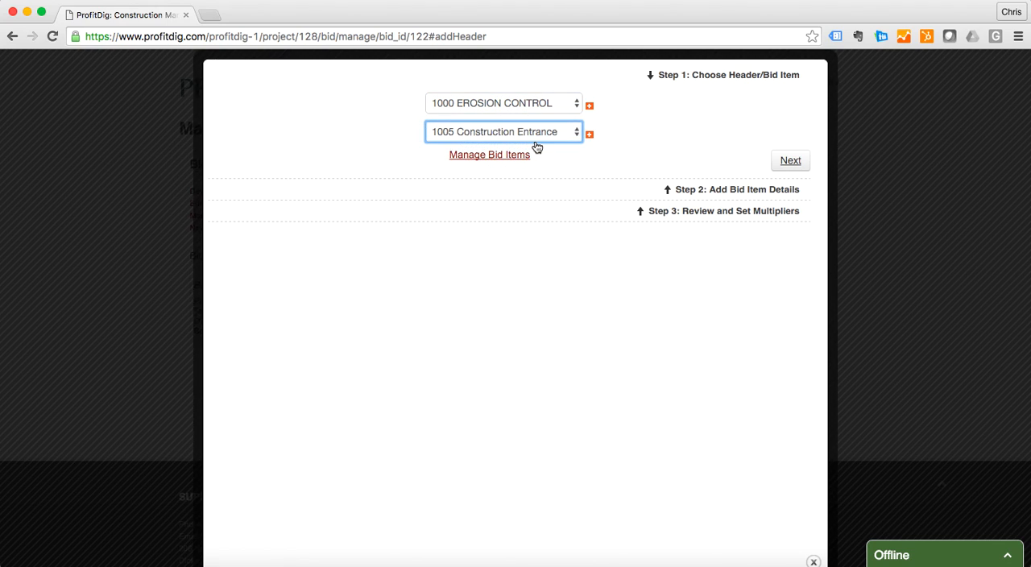
{"action": "left_click", "coordinate": [790, 161]}
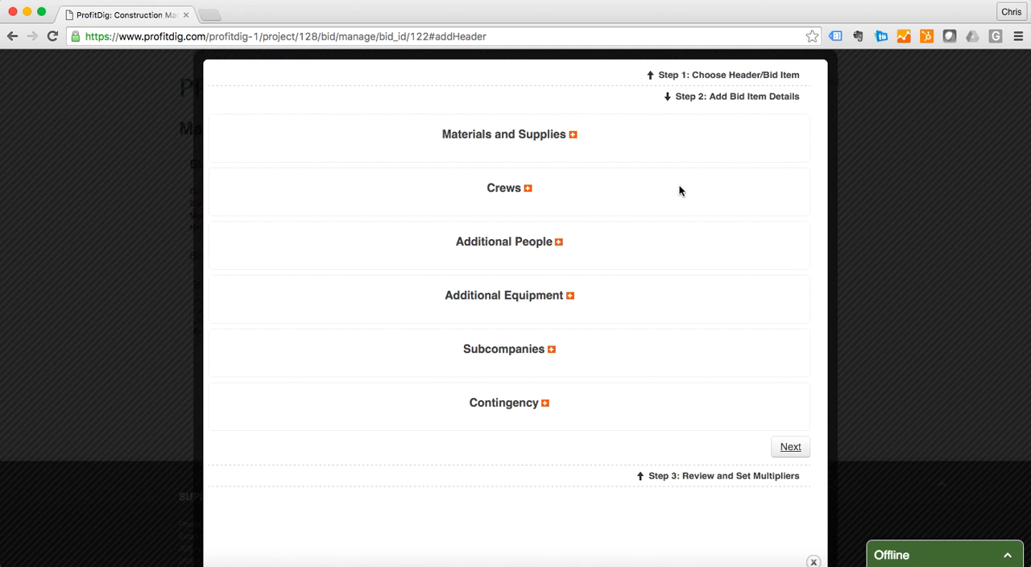
- Subcontract it to Erosion Specialist, Inc. at 1500 and save it to the bid at 1,871.63
{"action": "left_click", "coordinate": [552, 350]}
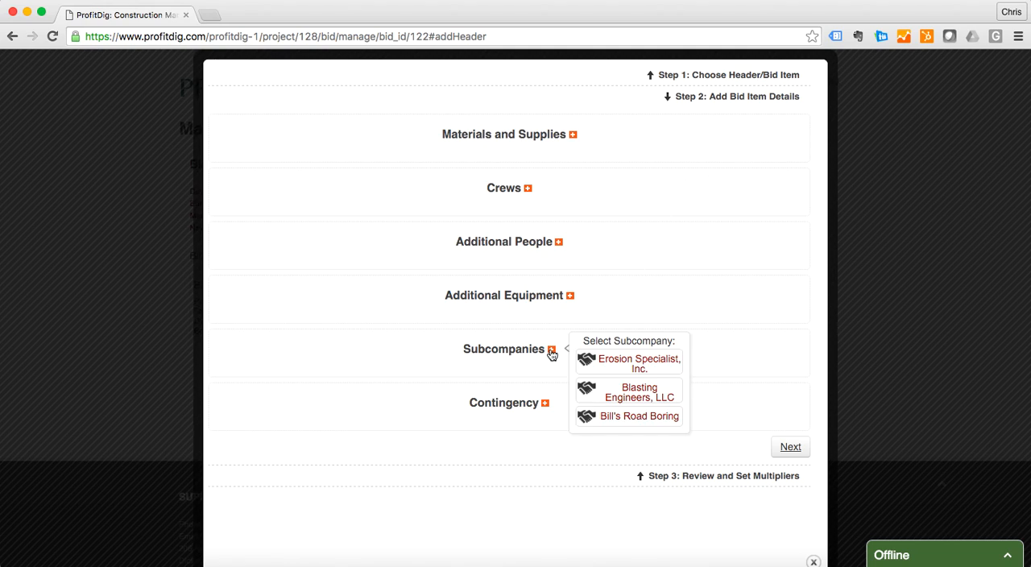
{"action": "left_click", "coordinate": [616, 362]}
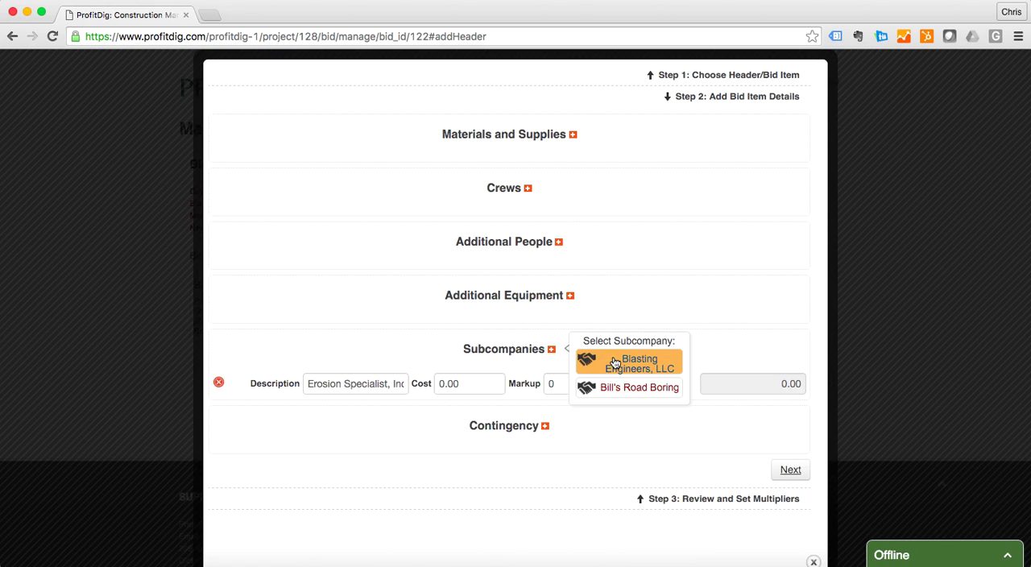
{"action": "double_click", "coordinate": [459, 384]}
{"action": "type", "text": "1500"}
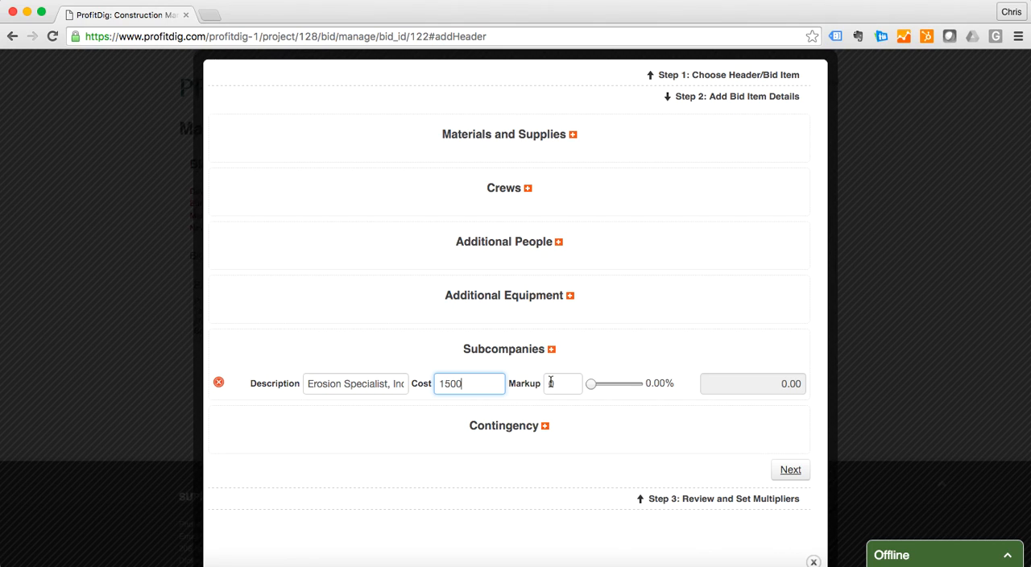
{"action": "left_click", "coordinate": [789, 471]}
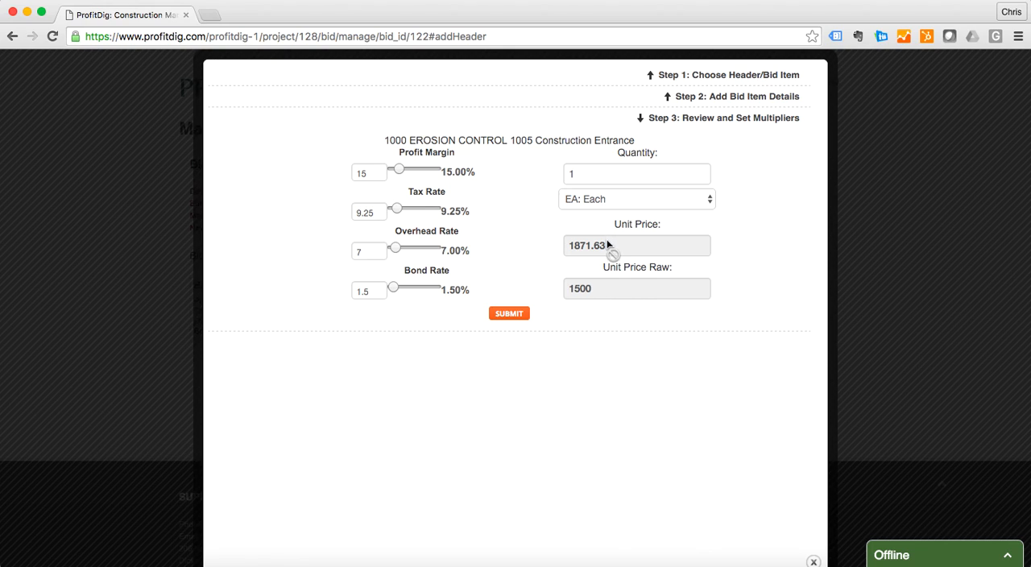
{"action": "left_click", "coordinate": [508, 315]}
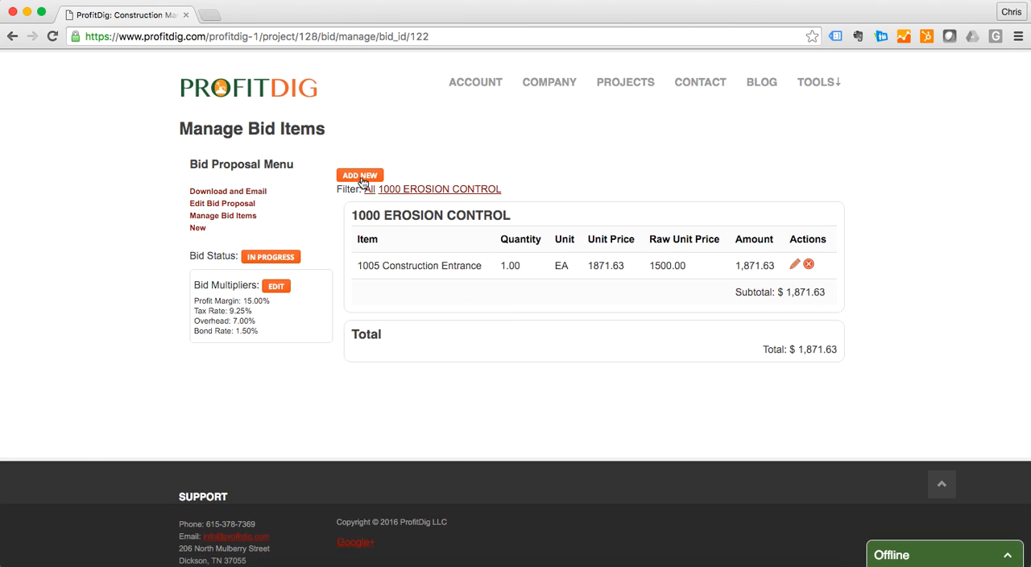
- Add item 1010 Standard Silt Fence w/Wood Posts under 1000 EROSION CONTROL
{"action": "left_click", "coordinate": [360, 176]}
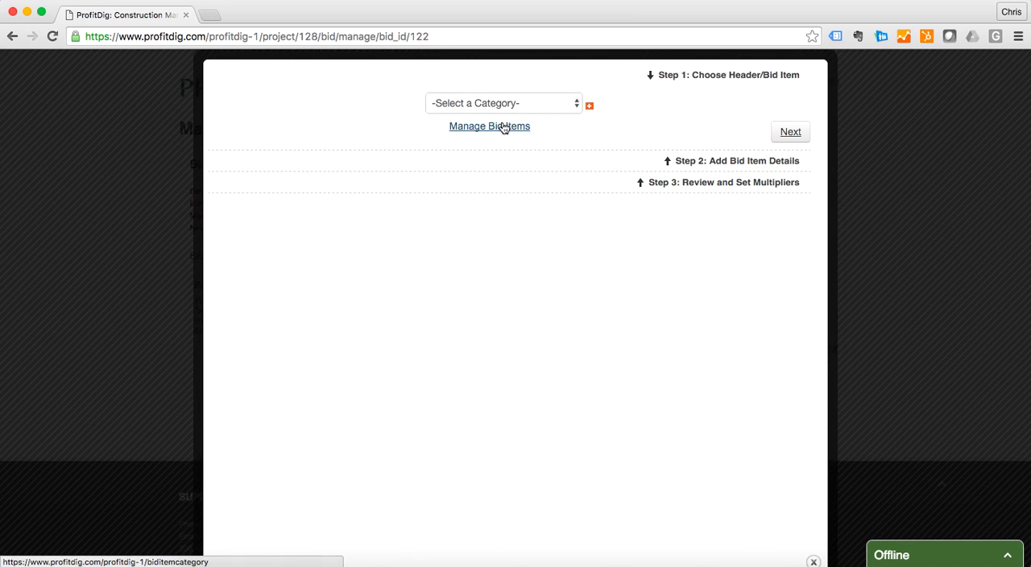
{"action": "left_click", "coordinate": [504, 102]}
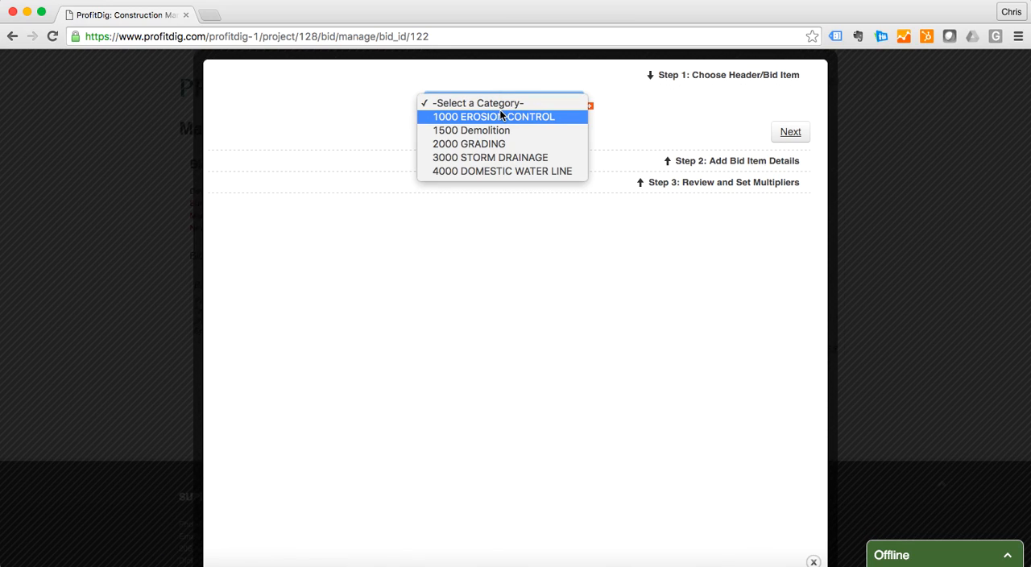
{"action": "left_click", "coordinate": [500, 117]}
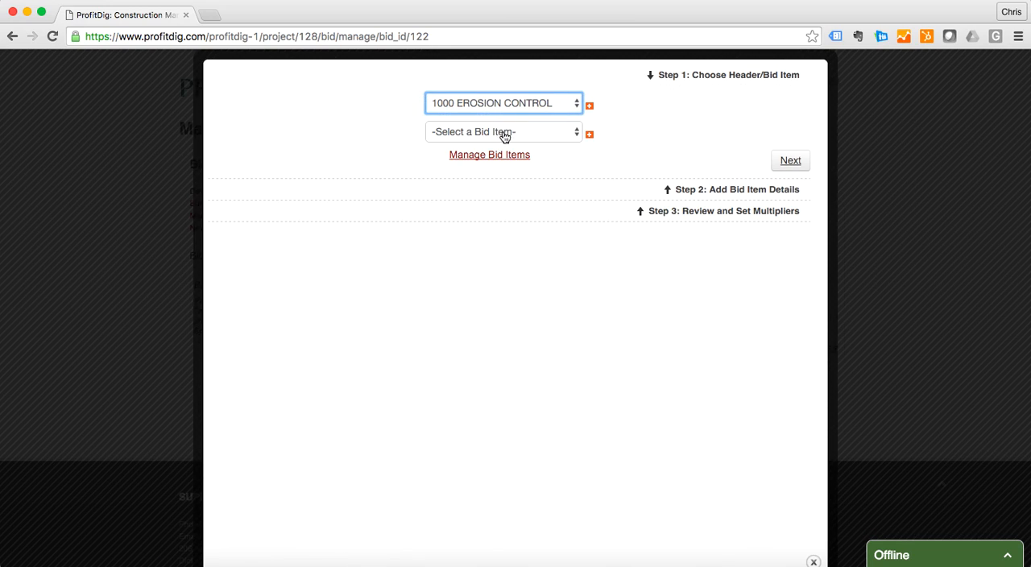
{"action": "left_click", "coordinate": [504, 133]}
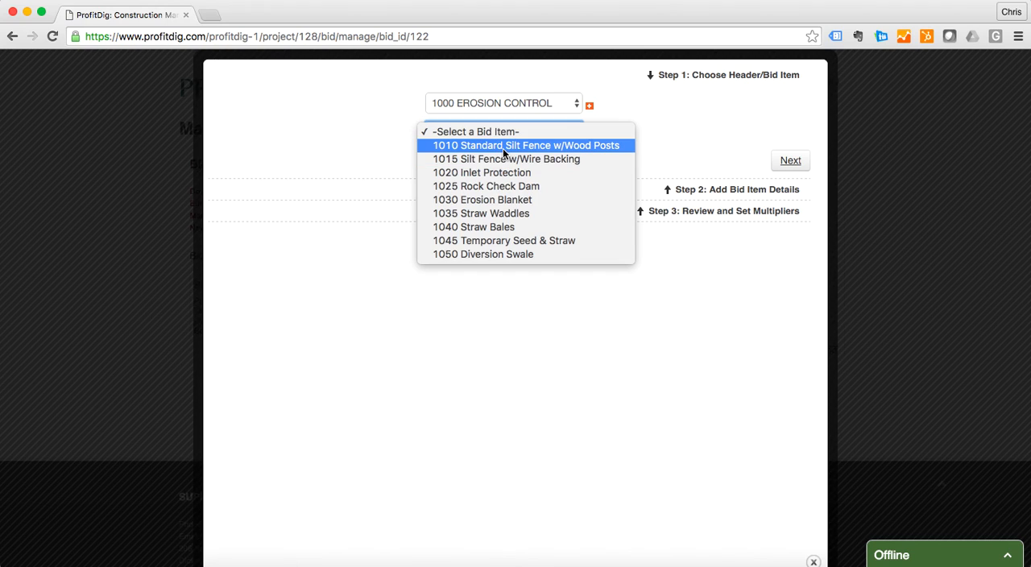
{"action": "left_click", "coordinate": [503, 147]}
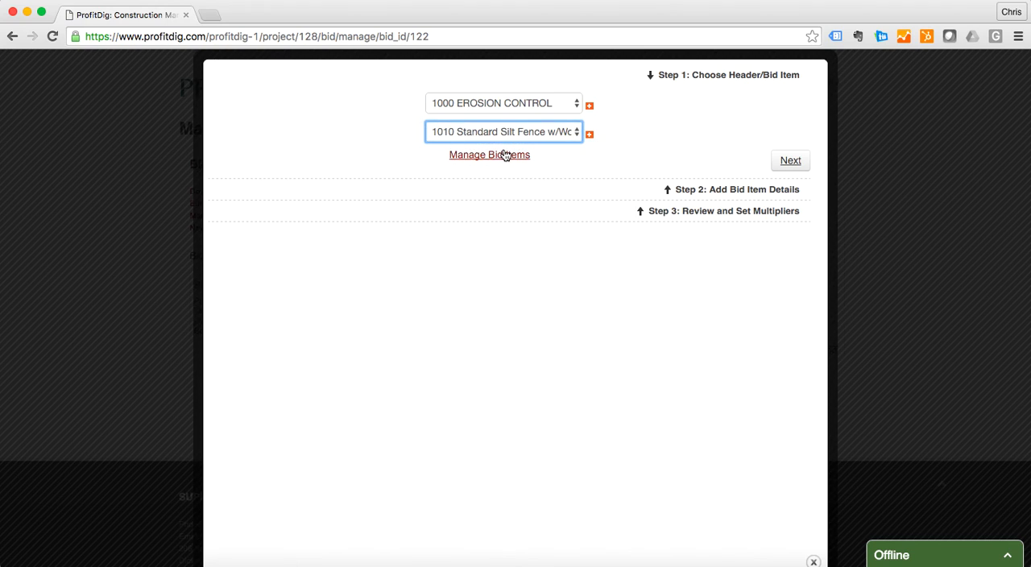
{"action": "left_click", "coordinate": [791, 161]}
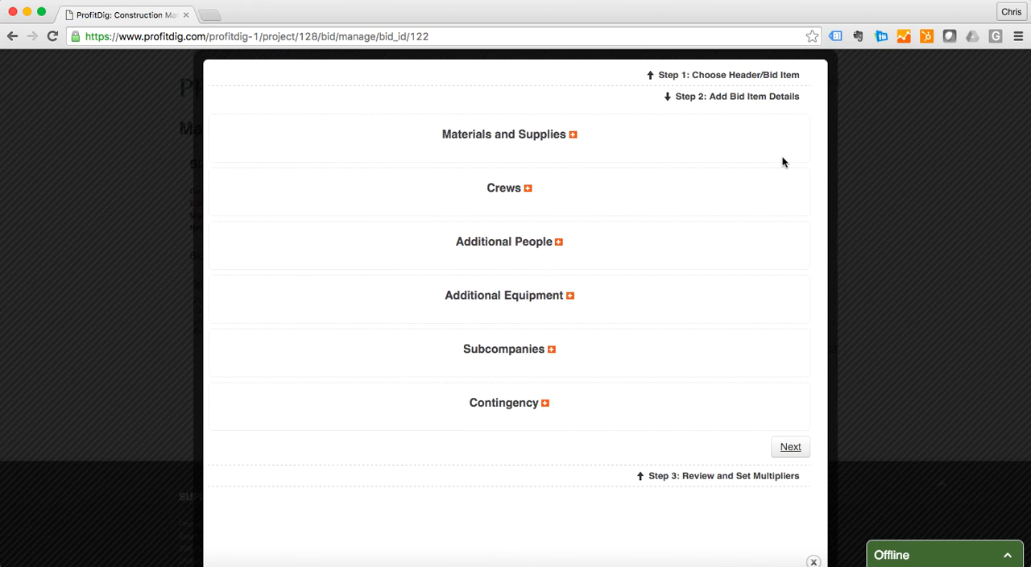
- Subcontract the silt fence to Erosion Specialist, Inc. at 2000, giving a 2495.5 unit price
{"action": "left_click", "coordinate": [552, 351]}
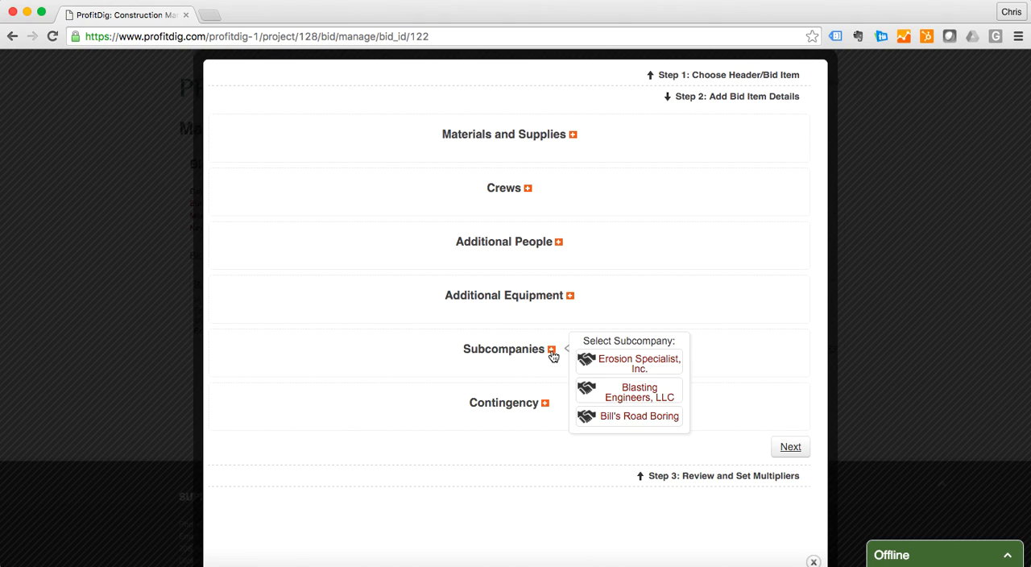
{"action": "left_click", "coordinate": [620, 364]}
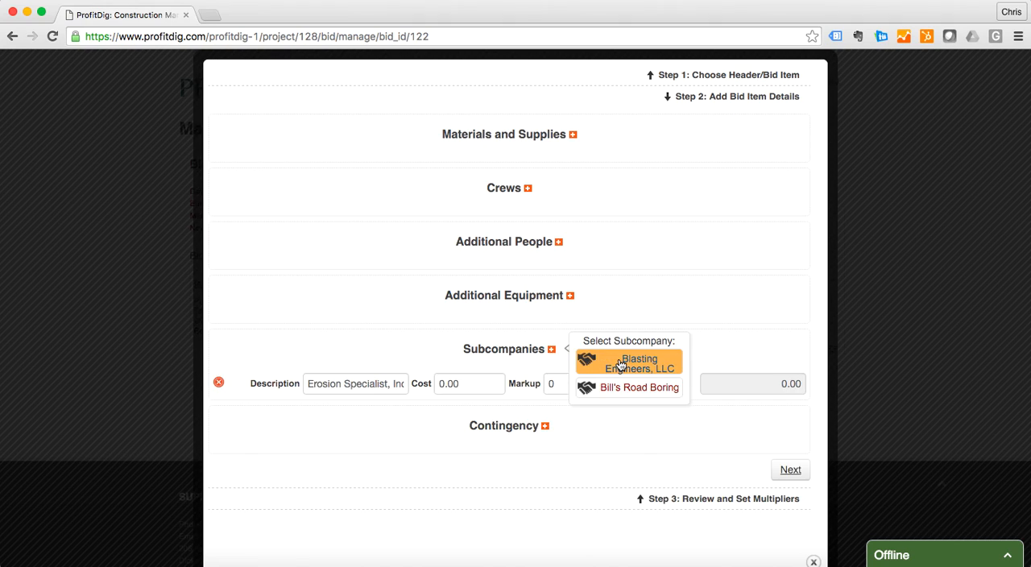
{"action": "left_click", "coordinate": [616, 450]}
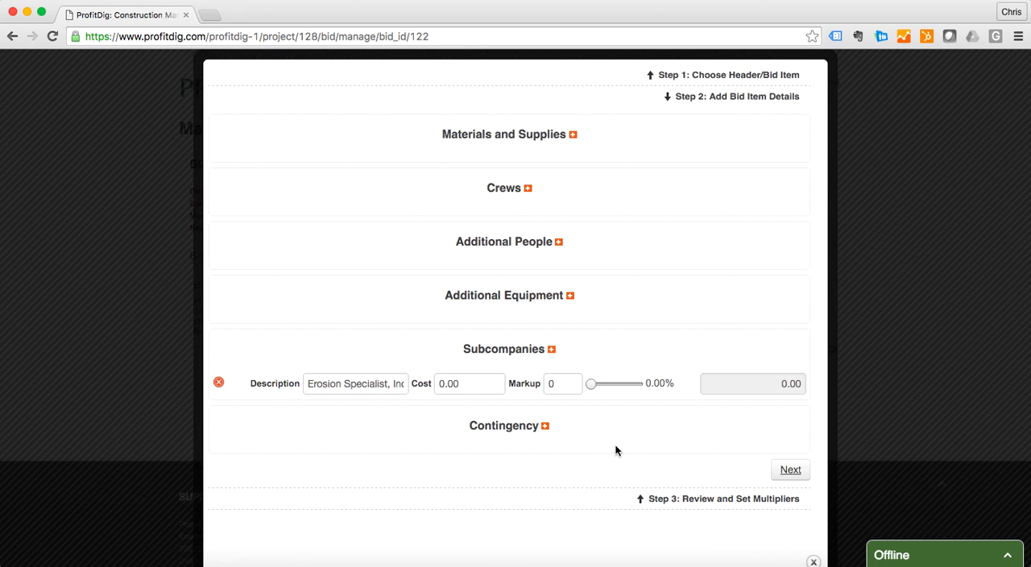
{"action": "double_click", "coordinate": [478, 385]}
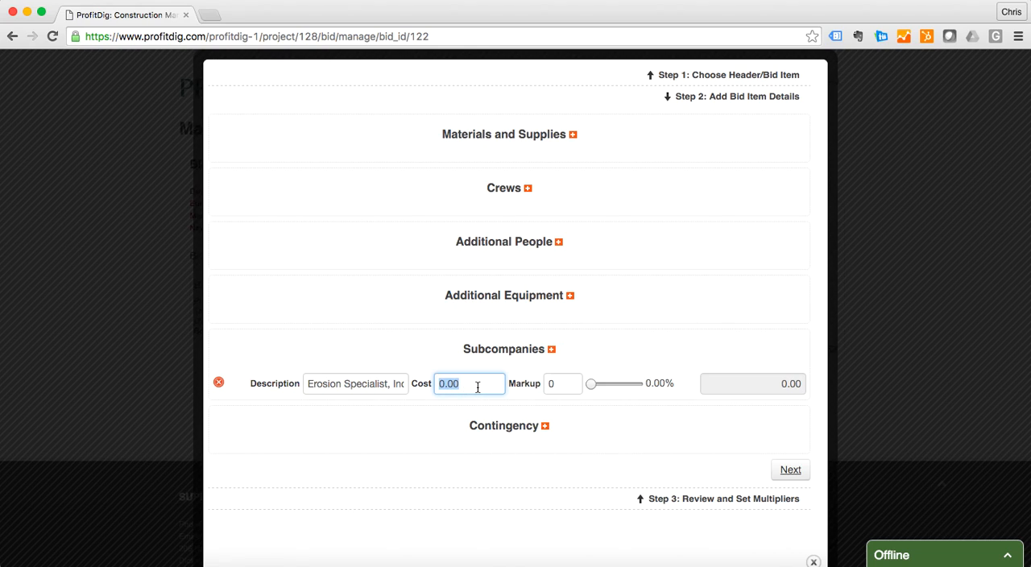
{"action": "type", "text": "2000"}
{"action": "left_click", "coordinate": [646, 355]}
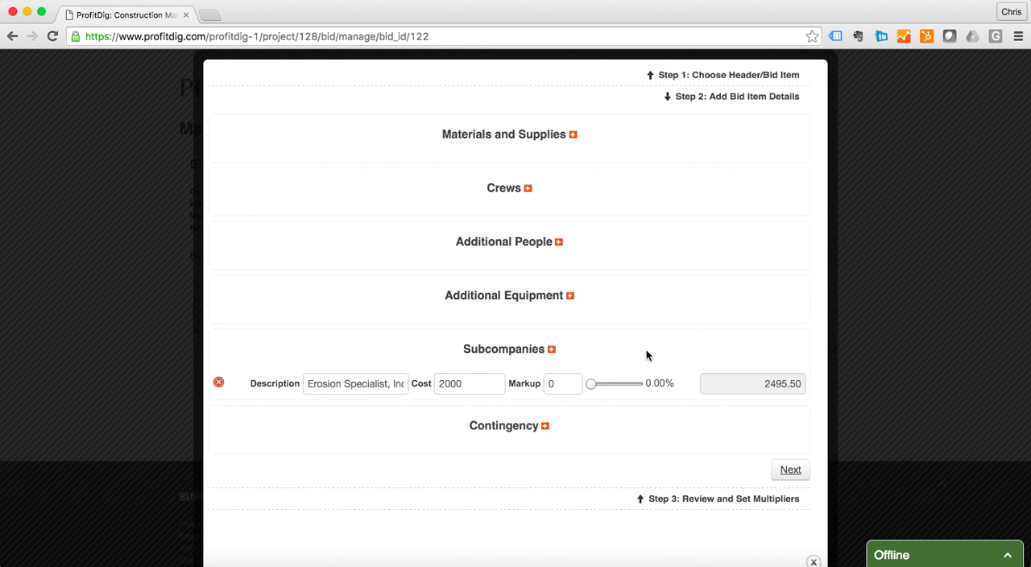
{"action": "left_click", "coordinate": [789, 471]}
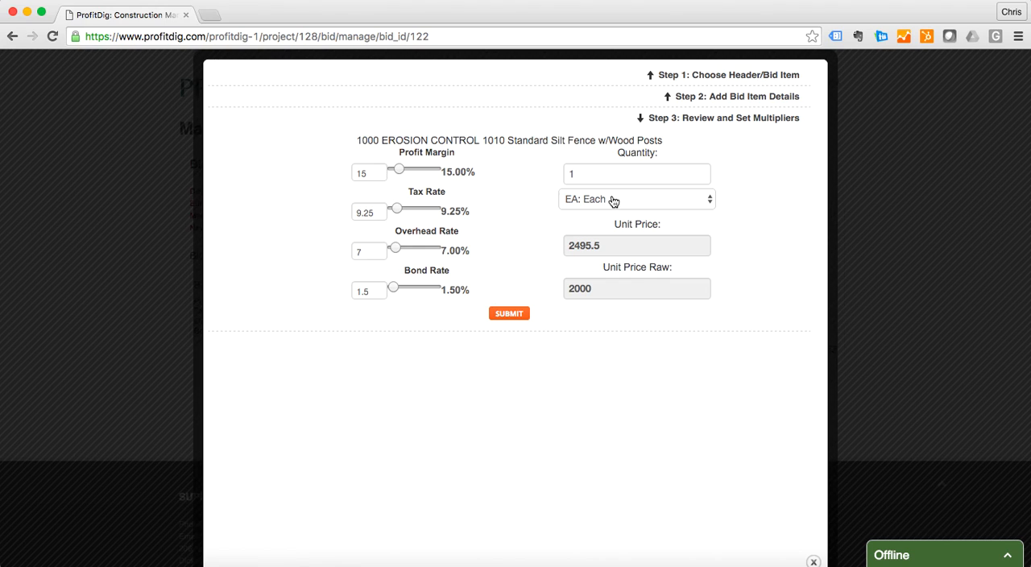
- Save the Silt Fence item at 1000 LF, 2.50 each, bringing the subtotal to $4,371.63
{"action": "left_click", "coordinate": [614, 200]}
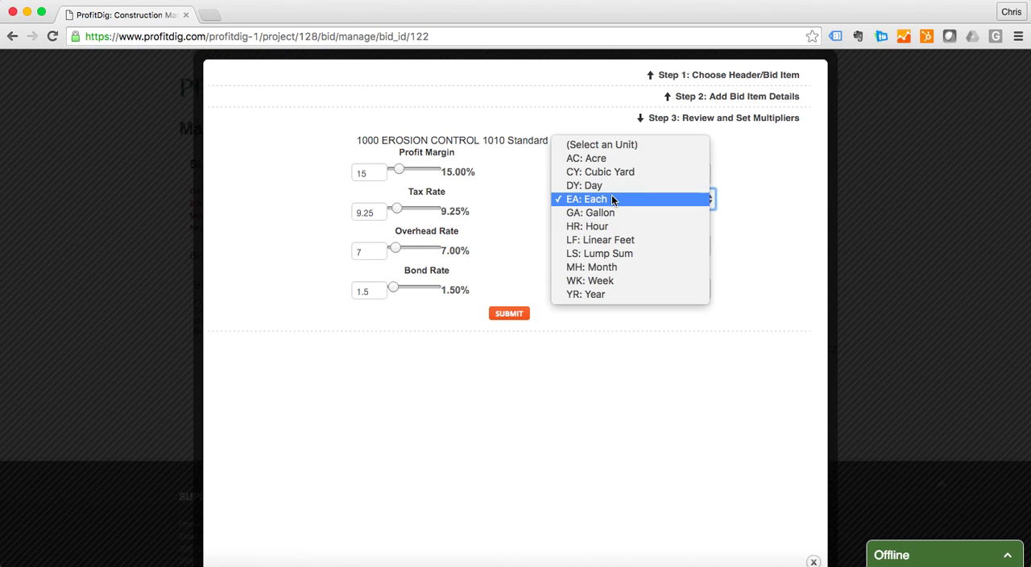
{"action": "left_click", "coordinate": [608, 240]}
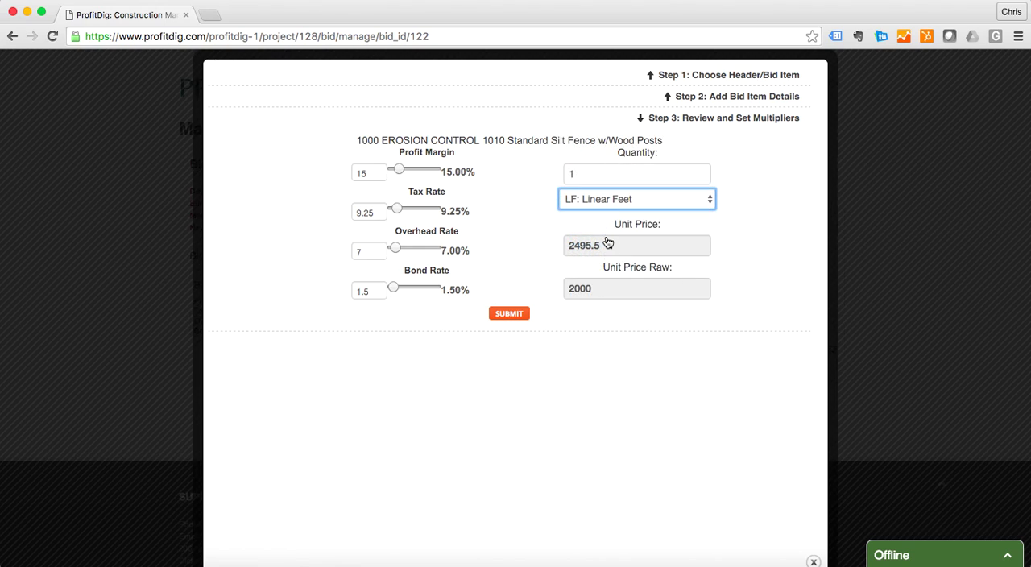
{"action": "double_click", "coordinate": [593, 175]}
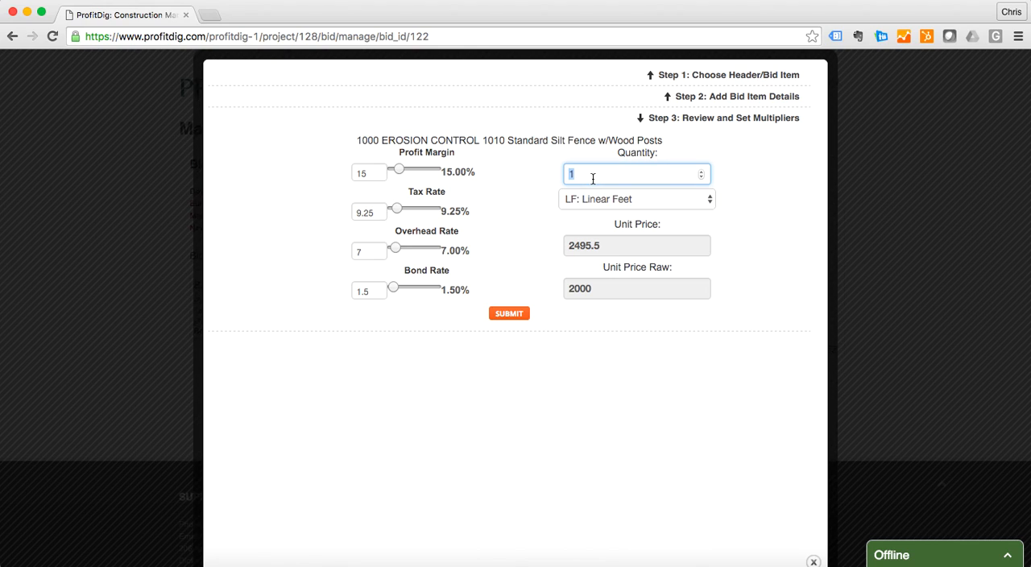
{"action": "type", "text": "1000"}
{"action": "left_click", "coordinate": [760, 232]}
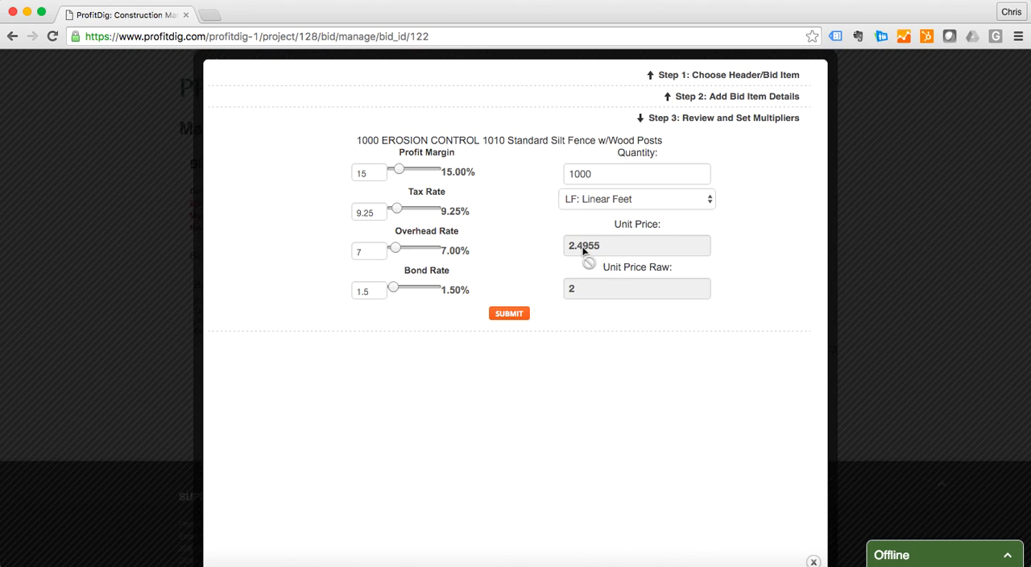
{"action": "left_click", "coordinate": [517, 315]}
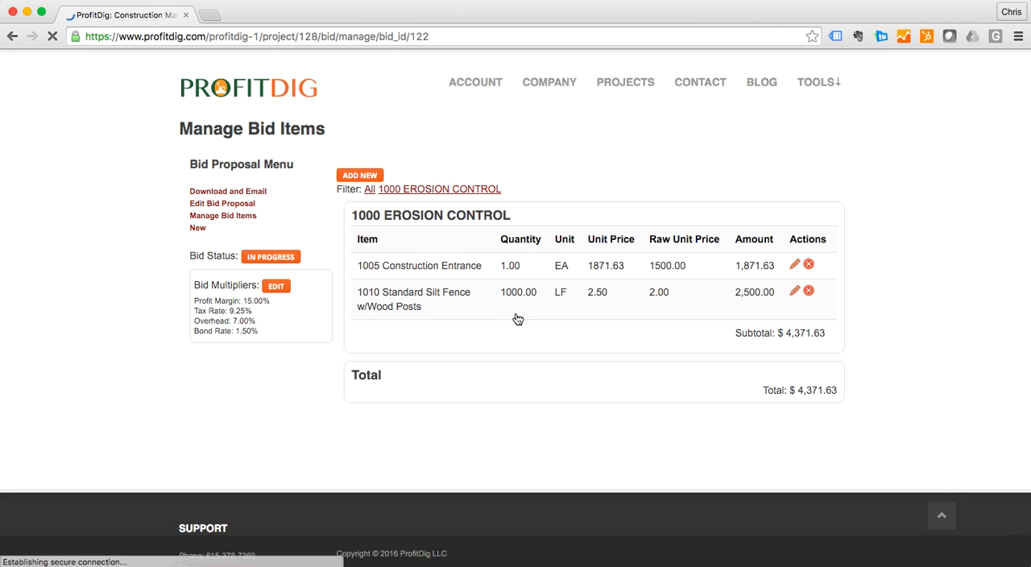
- Add a new bid item 1020 Inlet Protection under 1000 Erosion Control and continue to its details
{"action": "left_click", "coordinate": [360, 175]}
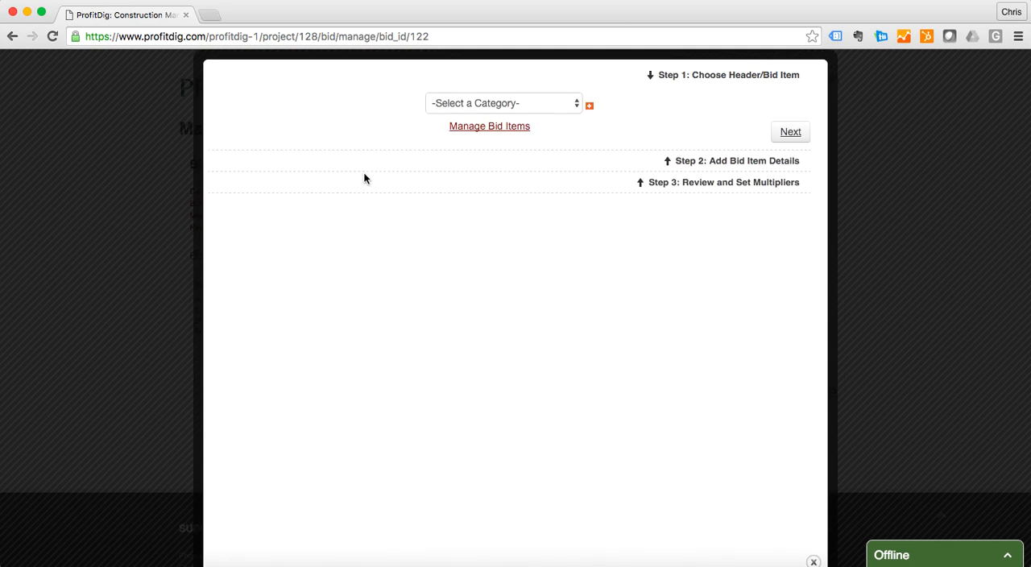
{"action": "left_click", "coordinate": [455, 103]}
{"action": "left_click", "coordinate": [462, 117]}
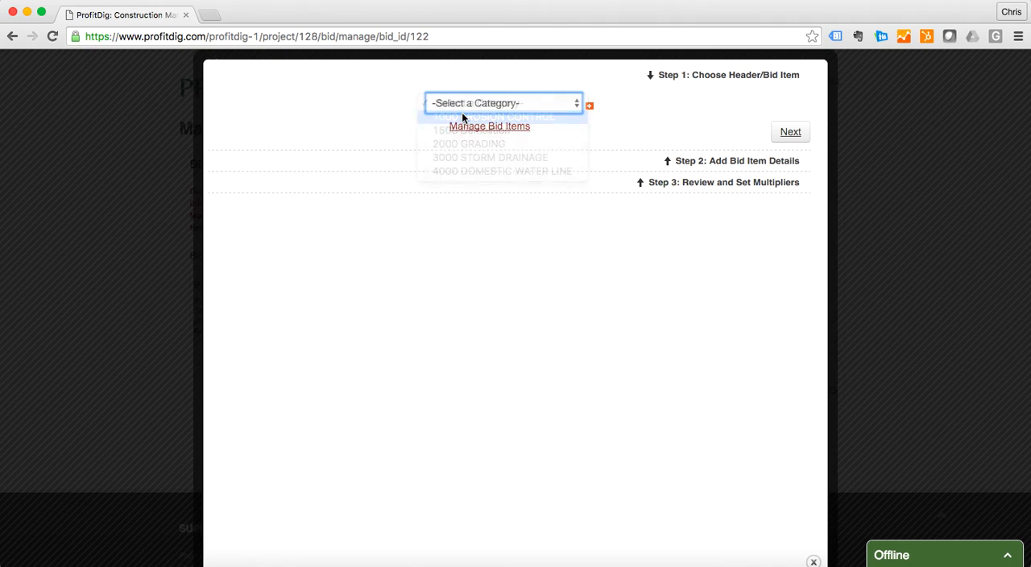
{"action": "left_click", "coordinate": [467, 133]}
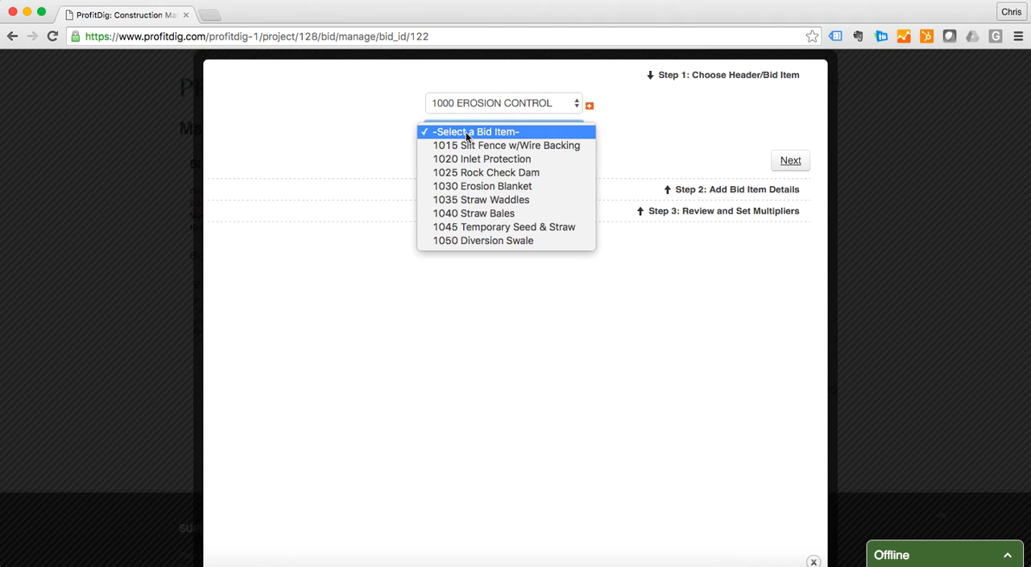
{"action": "left_click", "coordinate": [476, 159]}
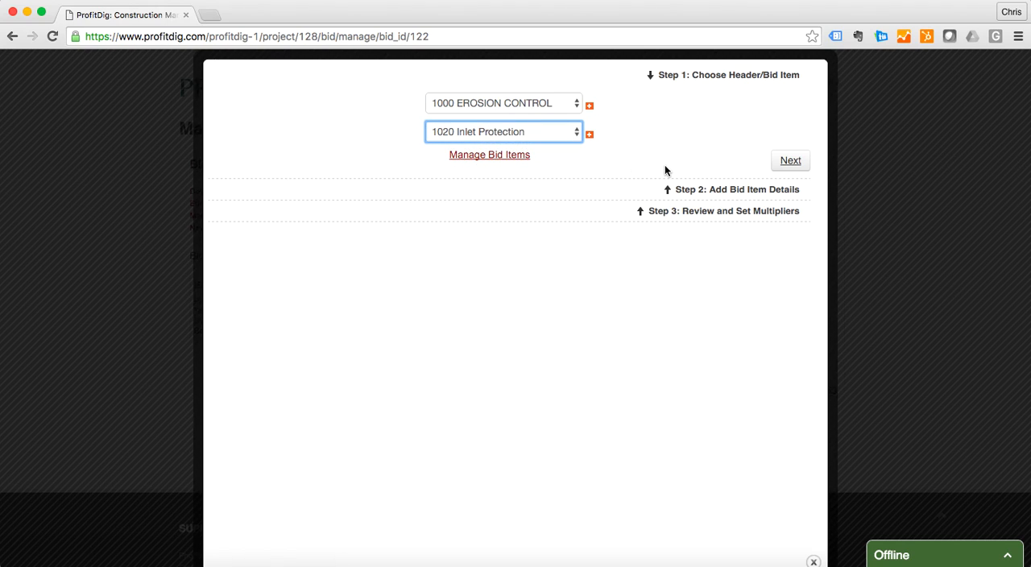
{"action": "left_click", "coordinate": [791, 163]}
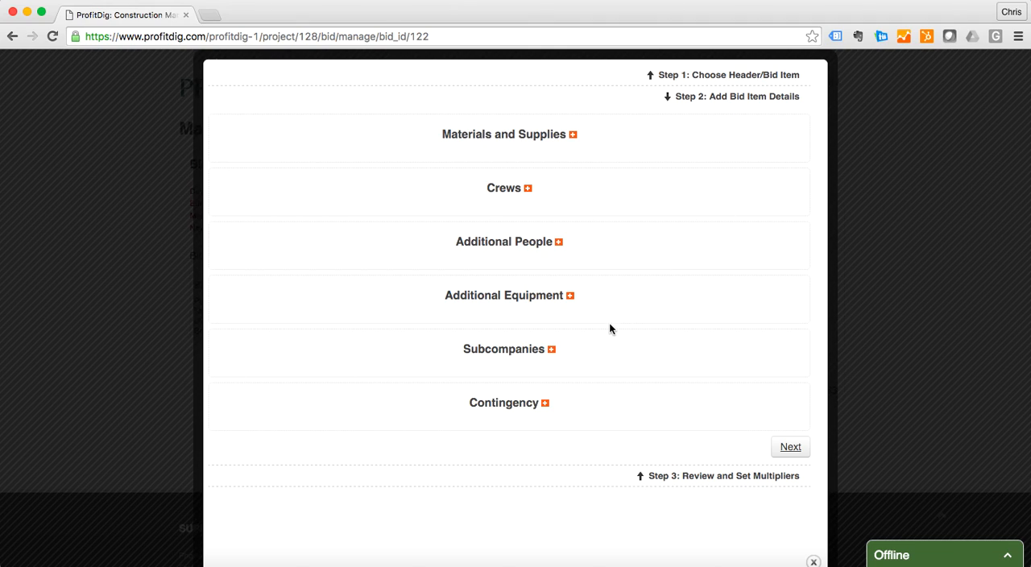
- Add Erosion Specialist, Inc. as a subcontractor on Inlet Protection with a cost of 1200
{"action": "left_click", "coordinate": [552, 349]}
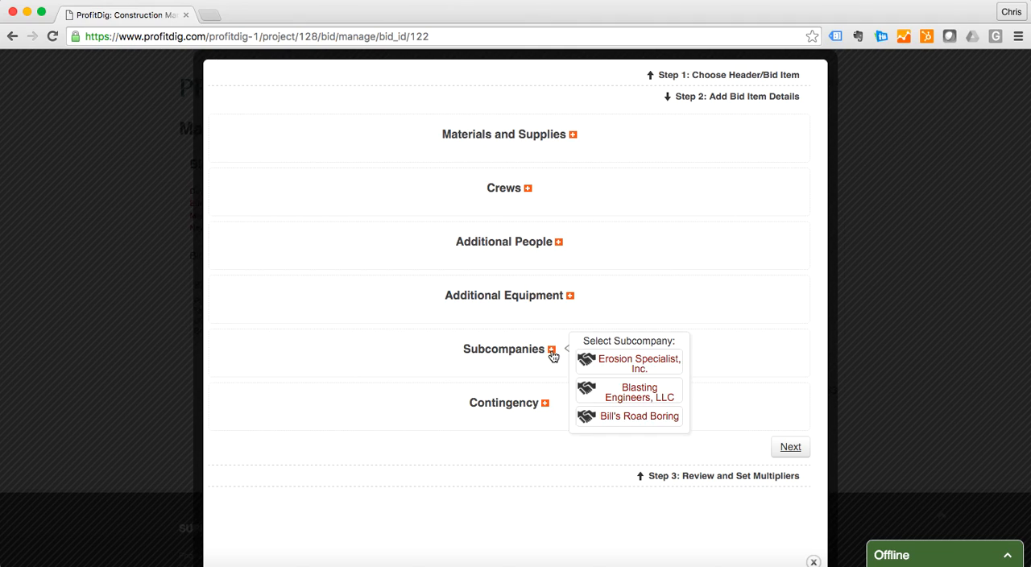
{"action": "left_click", "coordinate": [625, 360]}
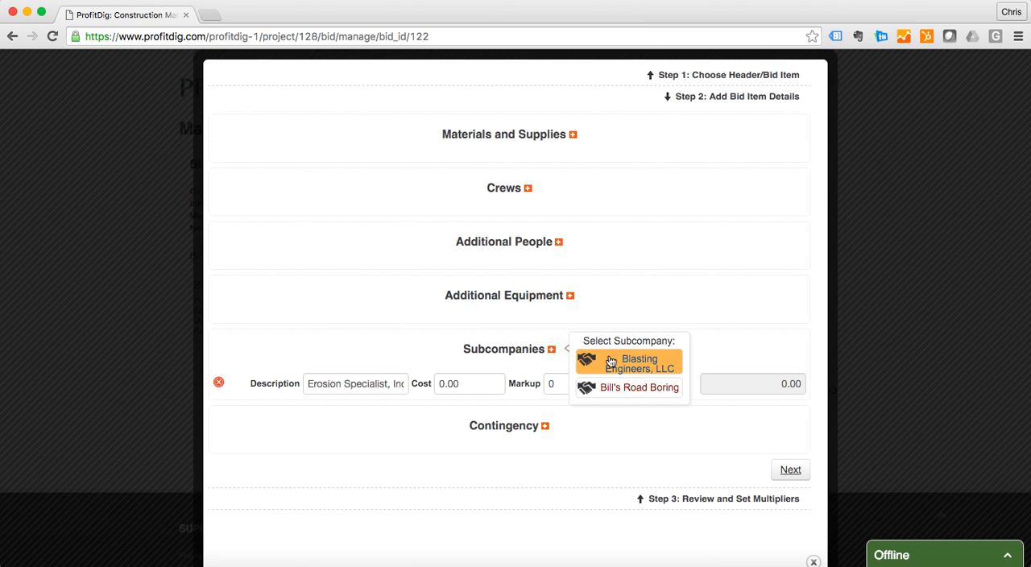
{"action": "left_click", "coordinate": [483, 386]}
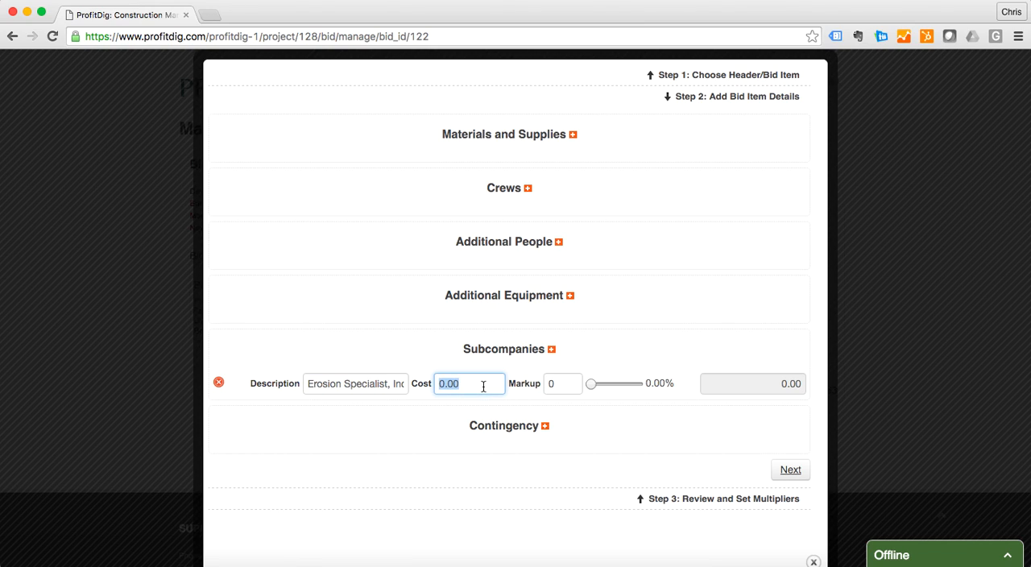
{"action": "type", "text": "1200"}
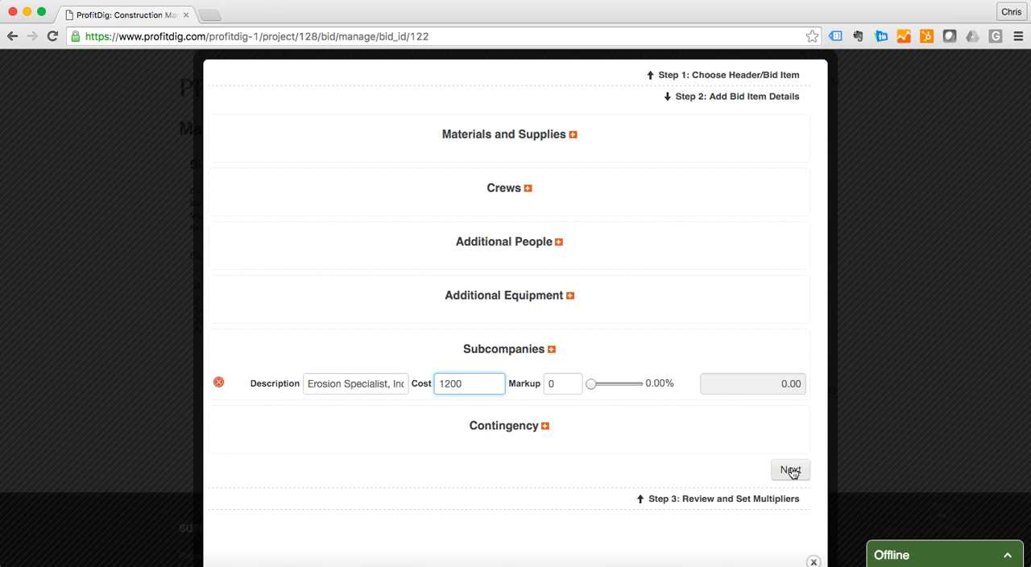
{"action": "left_click", "coordinate": [765, 421]}
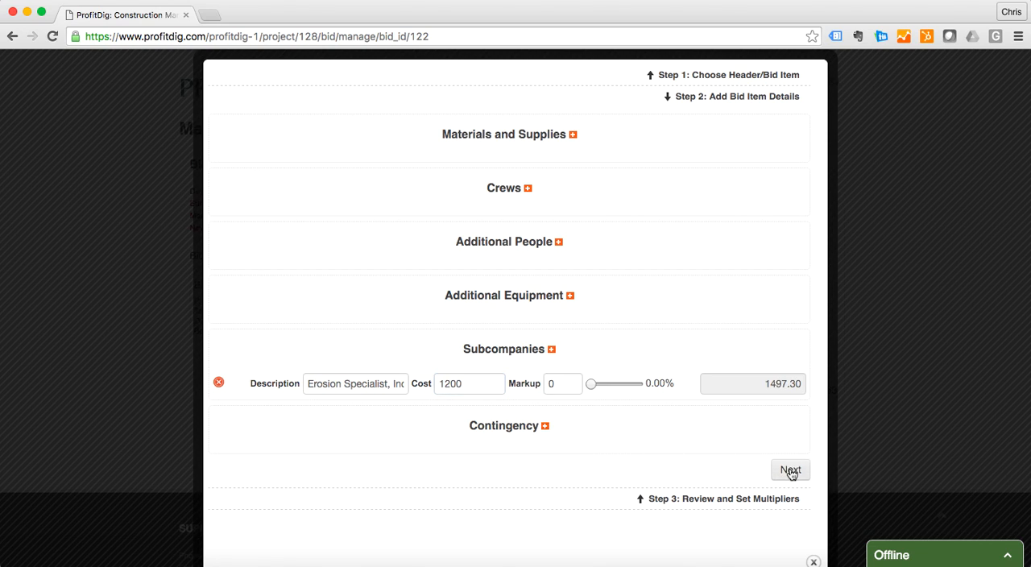
- Save Inlet Protection at quantity 6 EA, 249.55 each, raising the subtotal to $5,868.93
{"action": "left_click", "coordinate": [791, 471]}
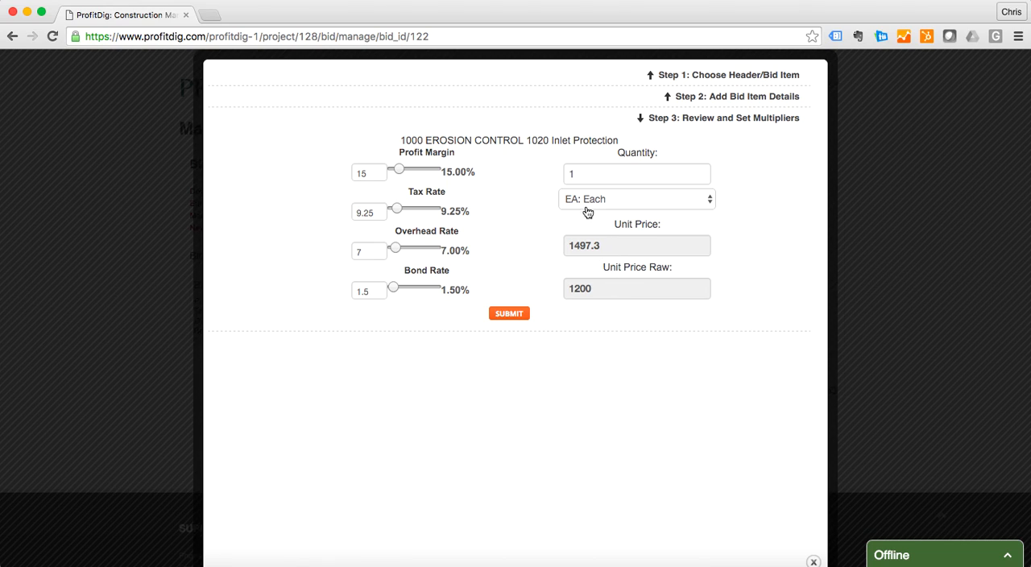
{"action": "double_click", "coordinate": [595, 173]}
{"action": "type", "text": "6"}
{"action": "left_click", "coordinate": [766, 191]}
{"action": "left_click", "coordinate": [509, 313]}
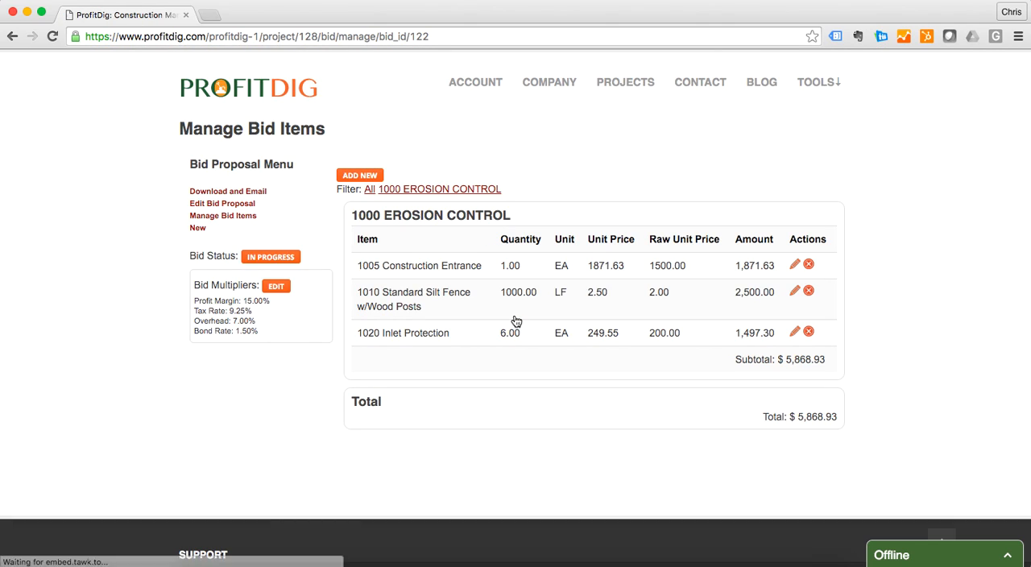
- Add a new bid item 2005 Mobilization under 2000 Grading and continue to its details
{"action": "left_click", "coordinate": [359, 176]}
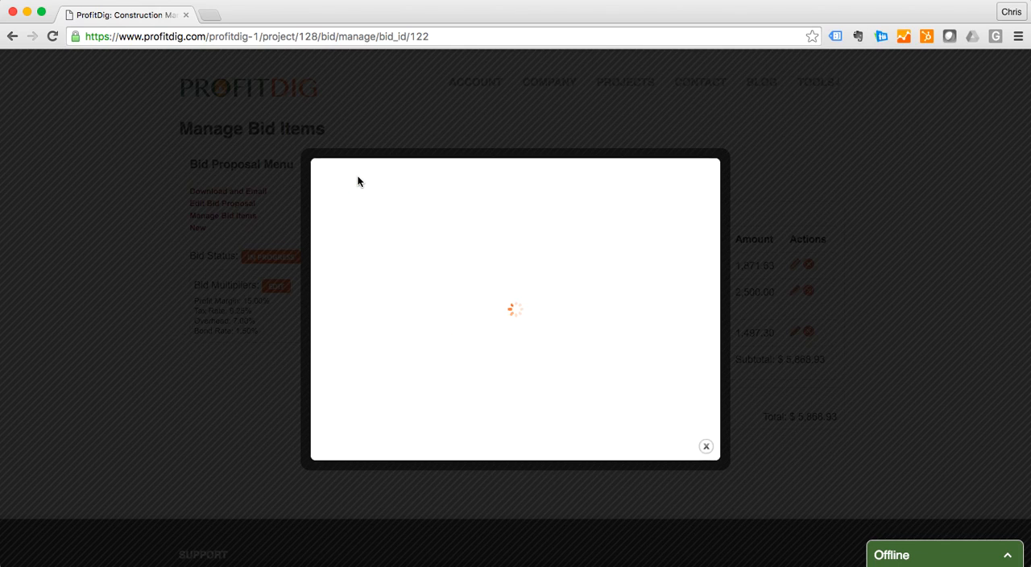
{"action": "left_click", "coordinate": [453, 104]}
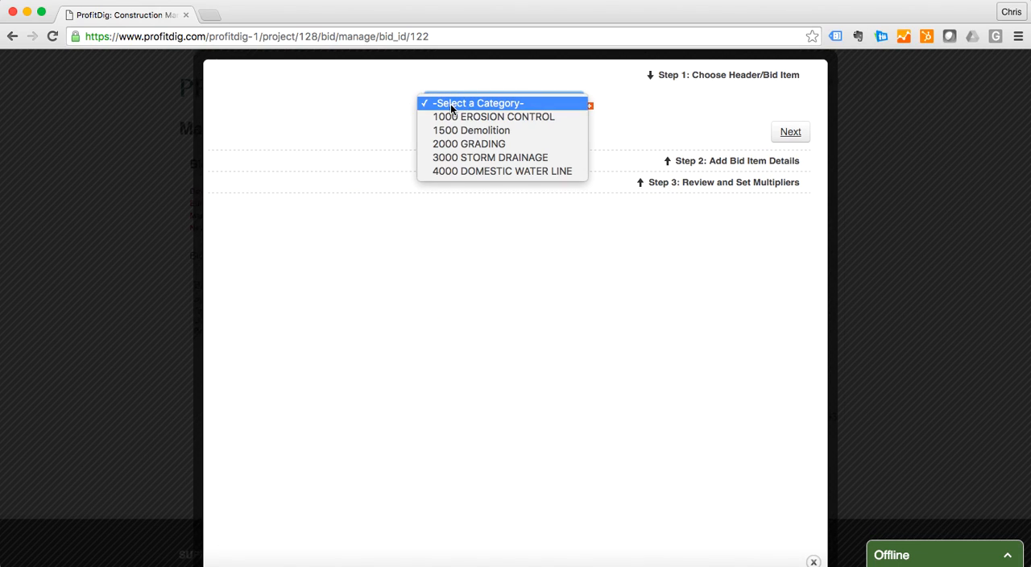
{"action": "left_click", "coordinate": [469, 144]}
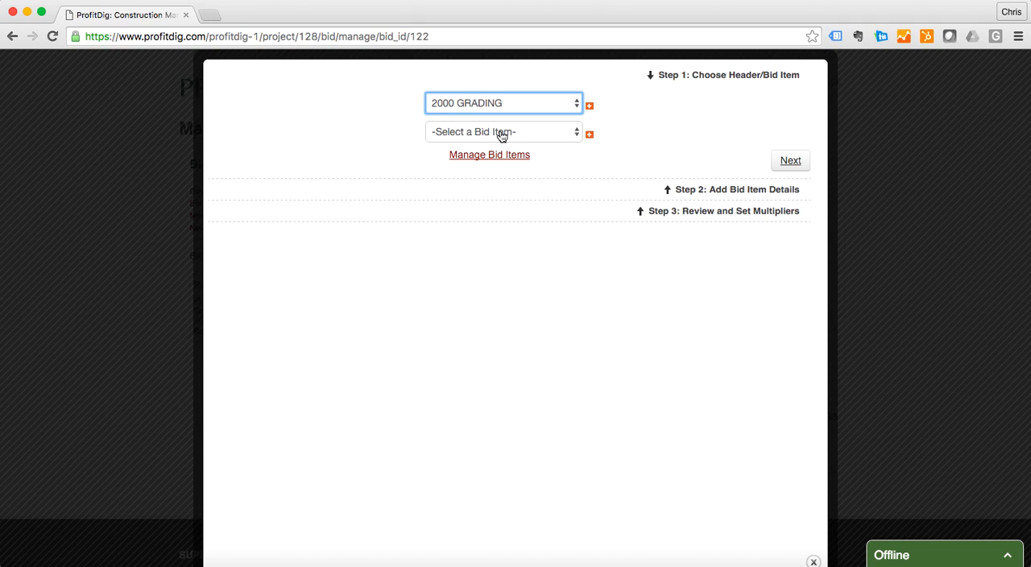
{"action": "left_click", "coordinate": [501, 134]}
{"action": "left_click", "coordinate": [475, 145]}
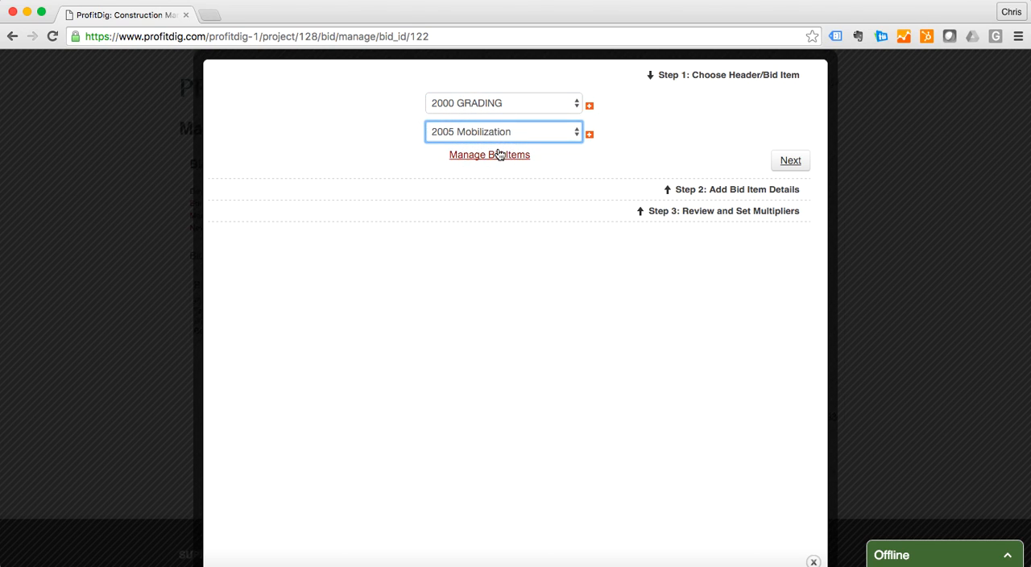
{"action": "left_click", "coordinate": [791, 161]}
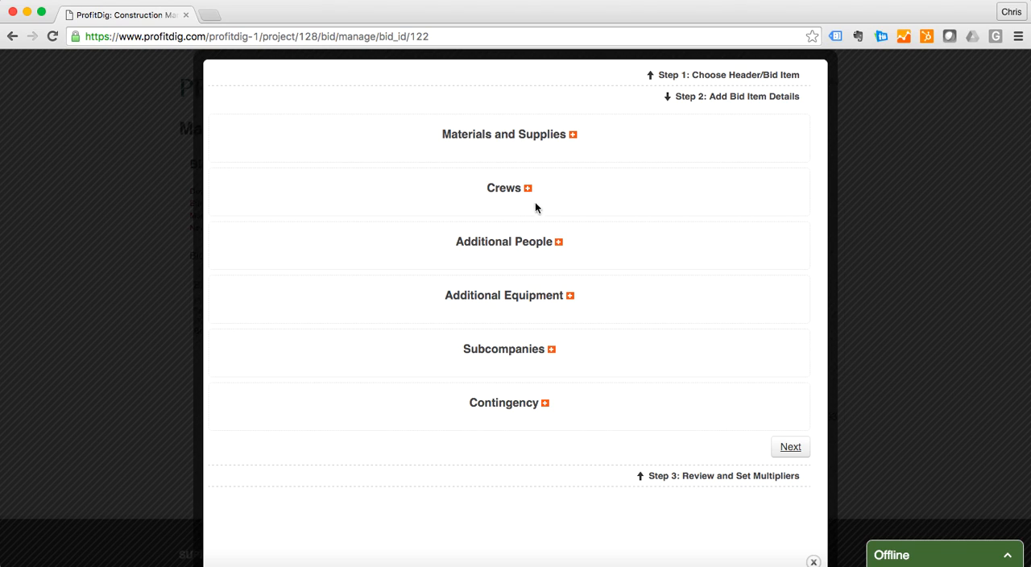
{"action": "left_click", "coordinate": [559, 242]}
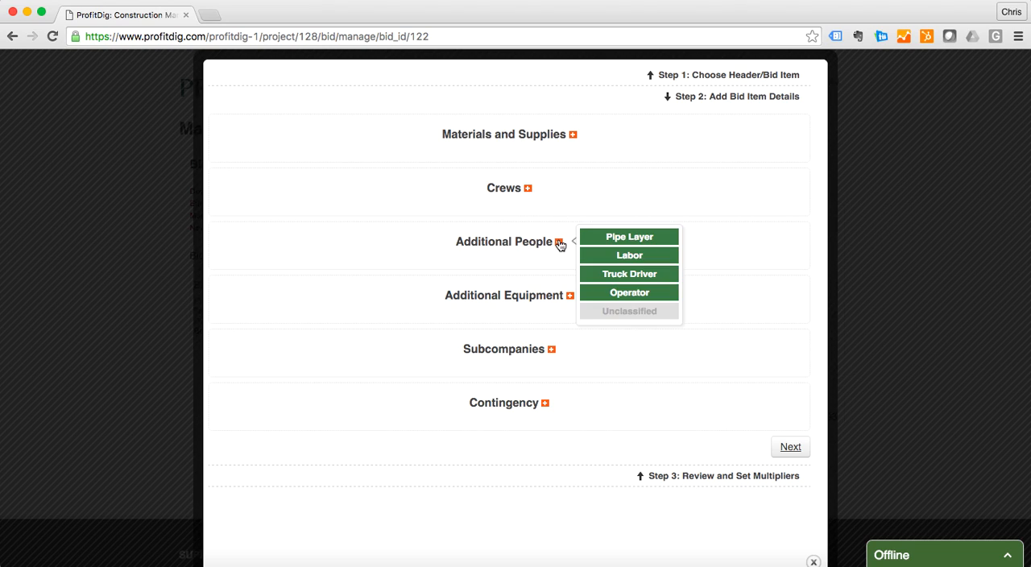
{"action": "left_click", "coordinate": [631, 256]}
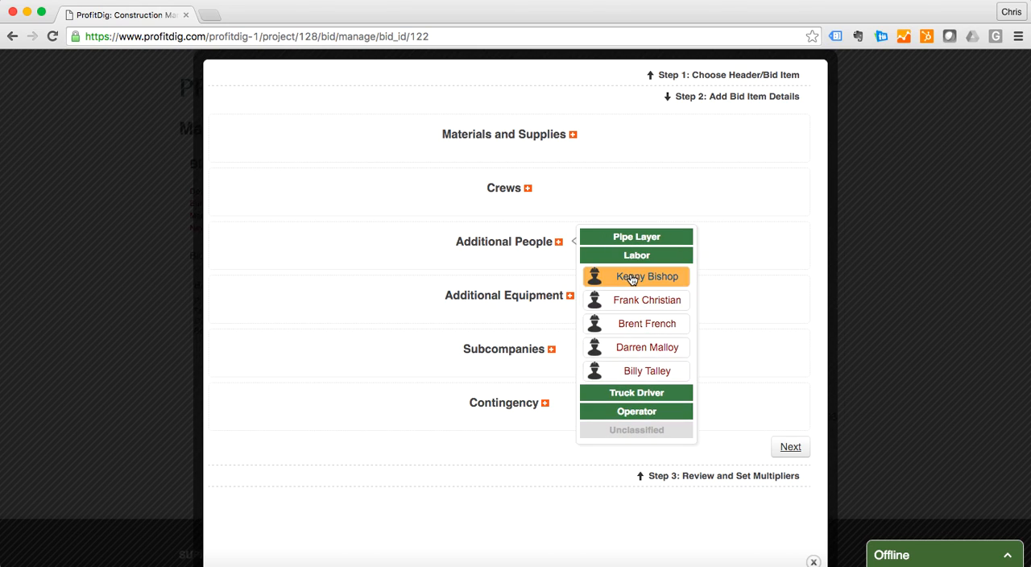
{"action": "left_click", "coordinate": [633, 279]}
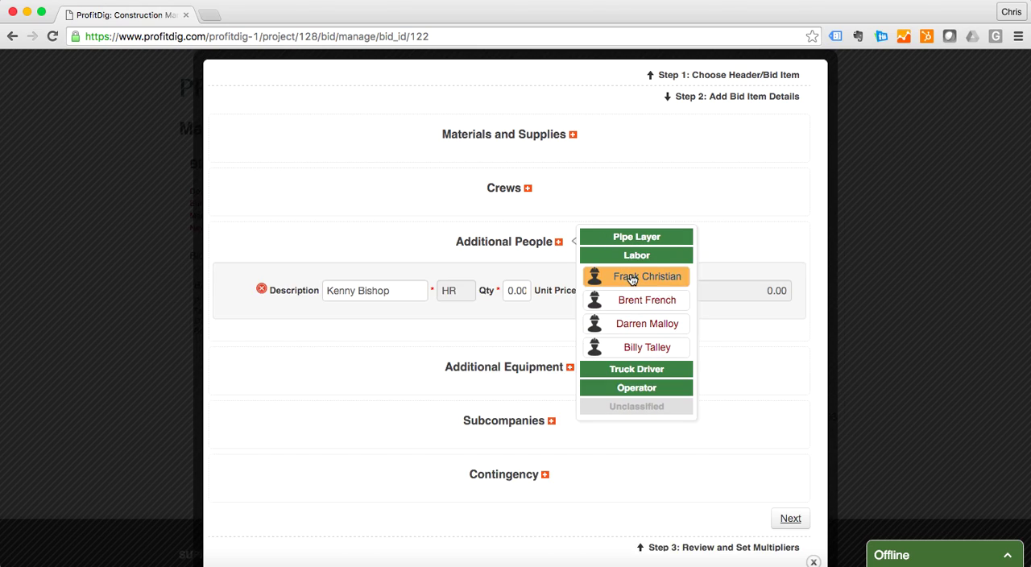
{"action": "left_click", "coordinate": [404, 241]}
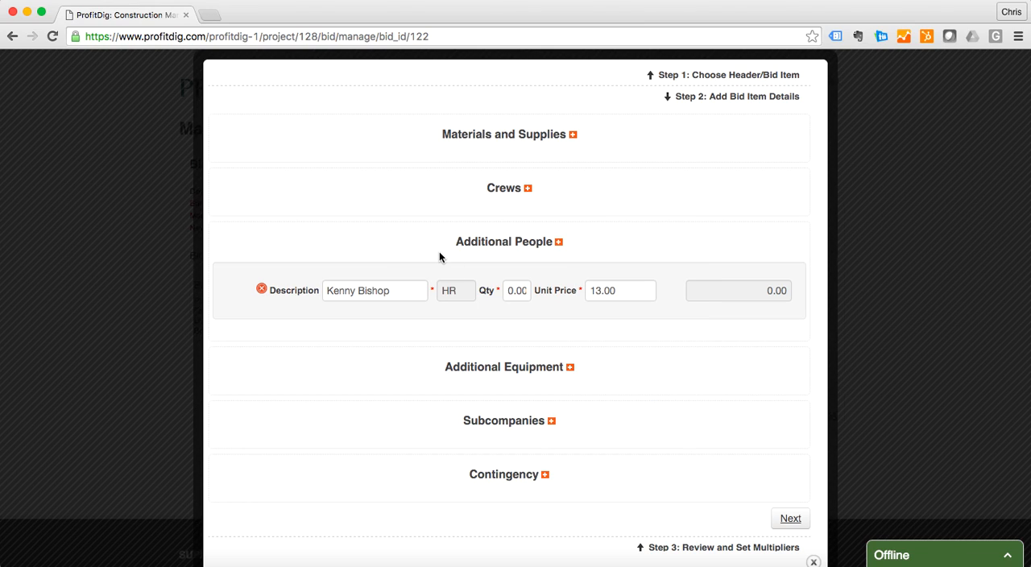
{"action": "double_click", "coordinate": [516, 291]}
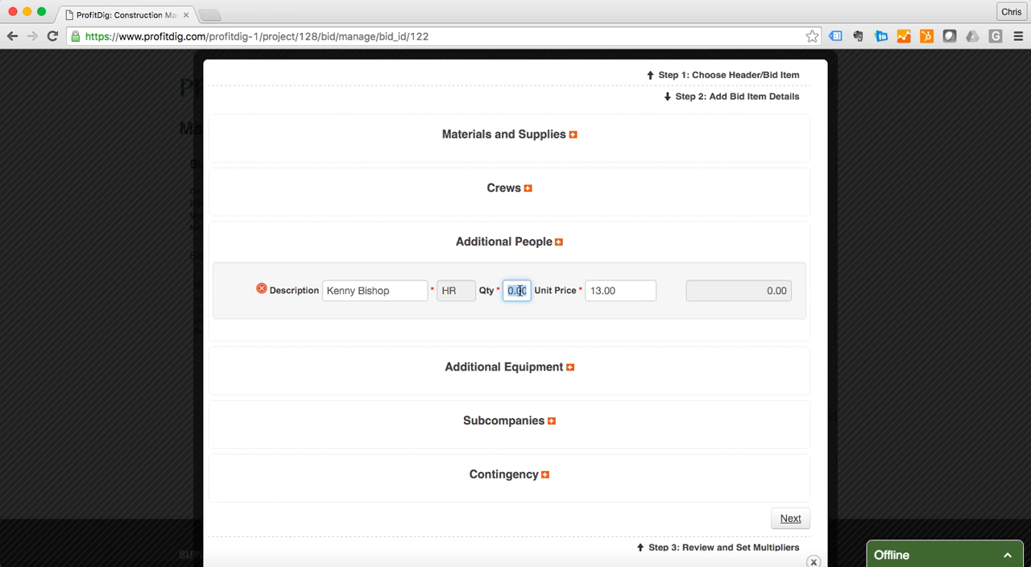
{"action": "type", "text": "20"}
{"action": "left_click", "coordinate": [639, 233]}
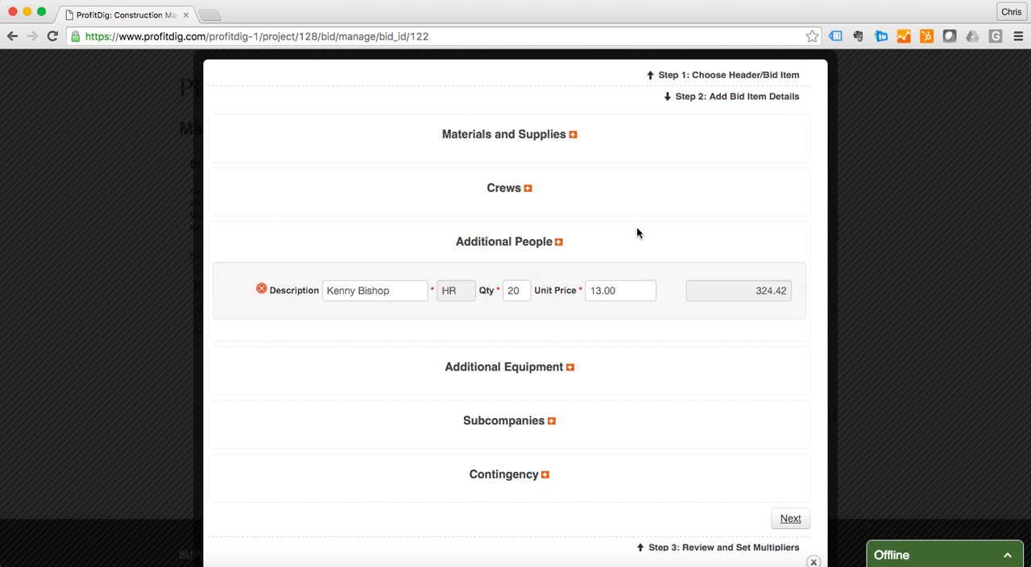
{"action": "left_click", "coordinate": [560, 241]}
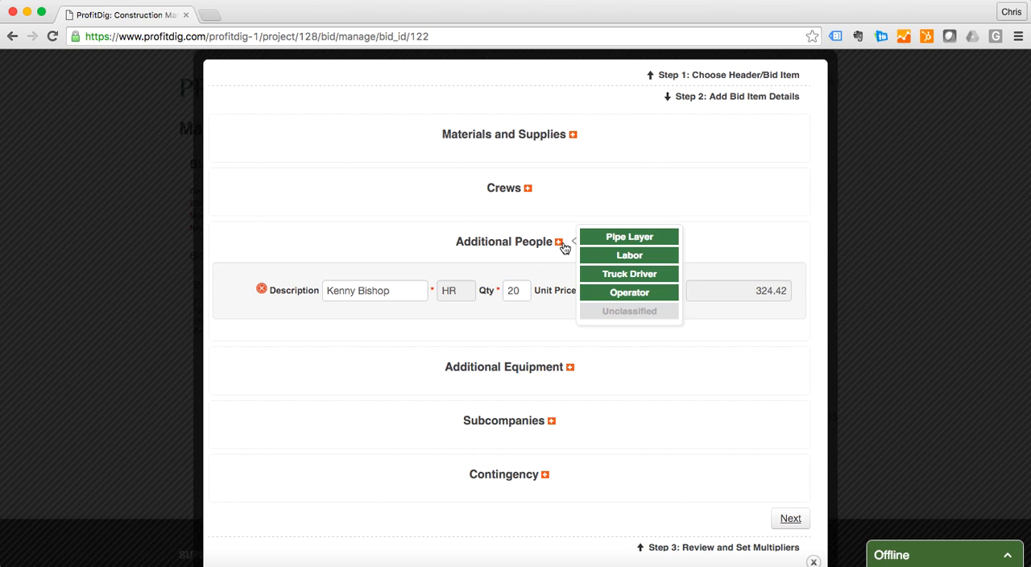
{"action": "left_click", "coordinate": [634, 276]}
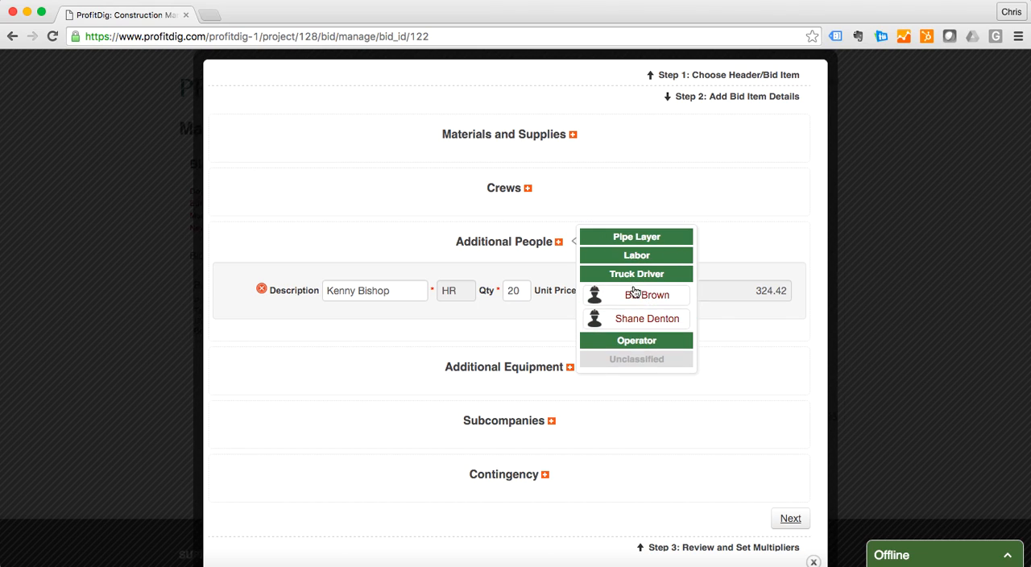
{"action": "left_click", "coordinate": [634, 297]}
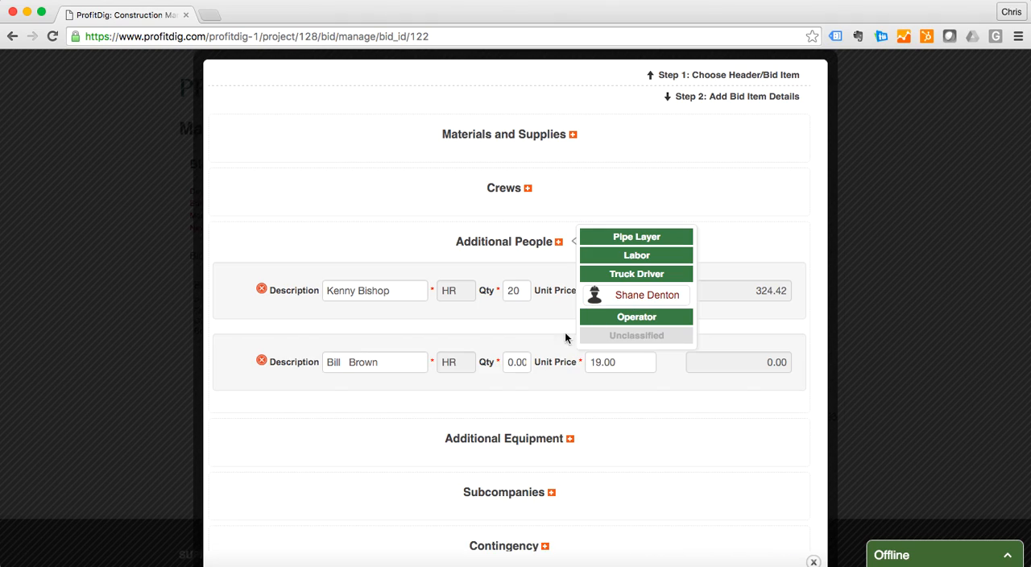
{"action": "left_click", "coordinate": [521, 362]}
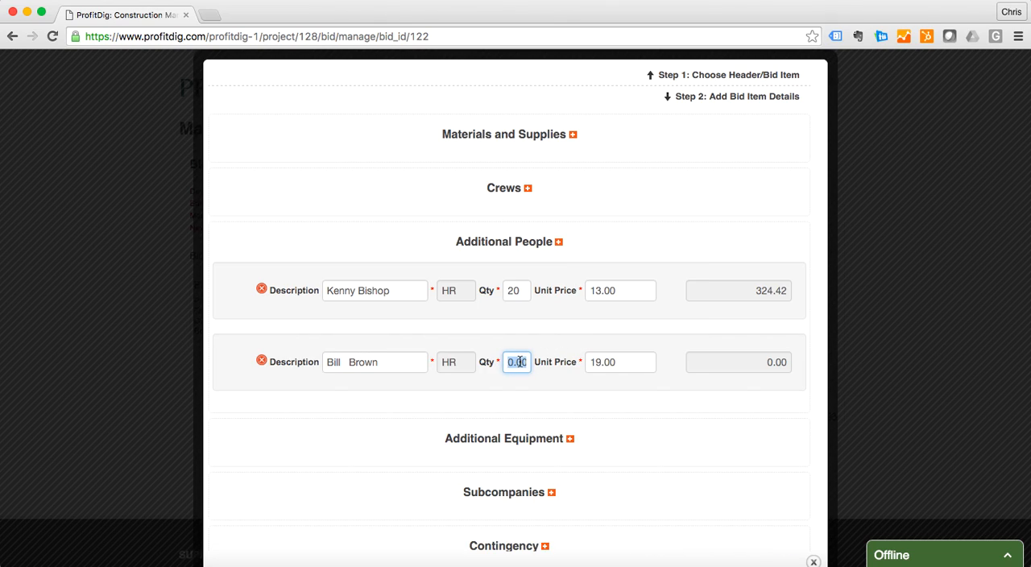
{"action": "type", "text": "20"}
{"action": "left_click", "coordinate": [656, 409]}
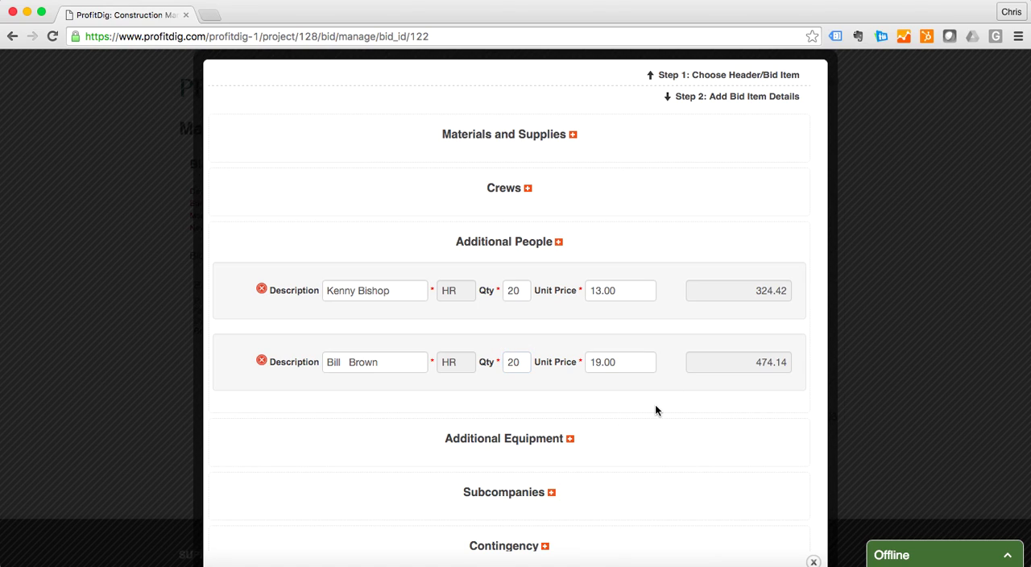
- Add a Kenworth lowboy truck & trailer at quantity 20, totalling 2370.73, and proceed to review
{"action": "left_click", "coordinate": [571, 440]}
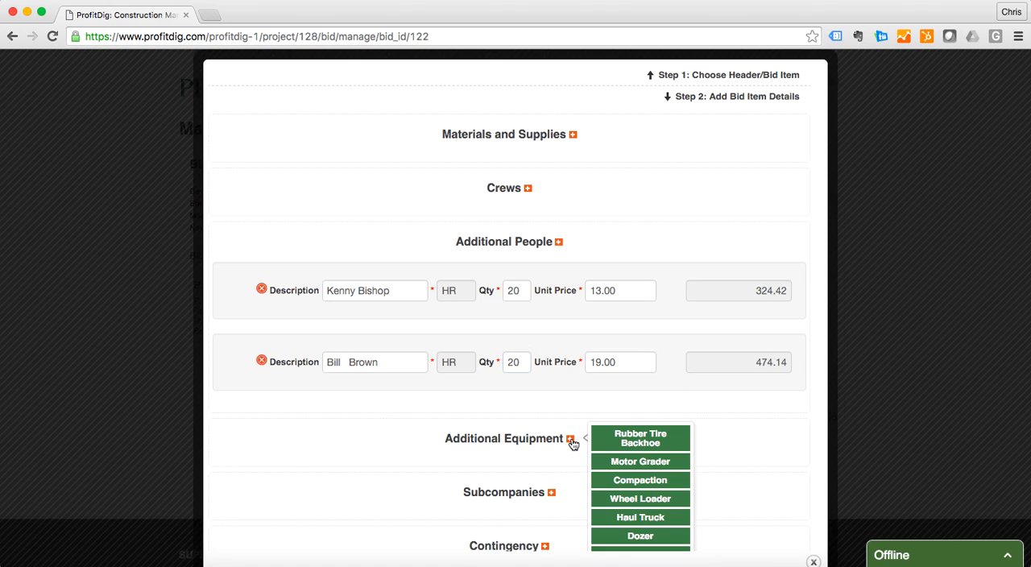
{"action": "scroll", "coordinate": [610, 488], "scroll_direction": "down", "scroll_amount": 3}
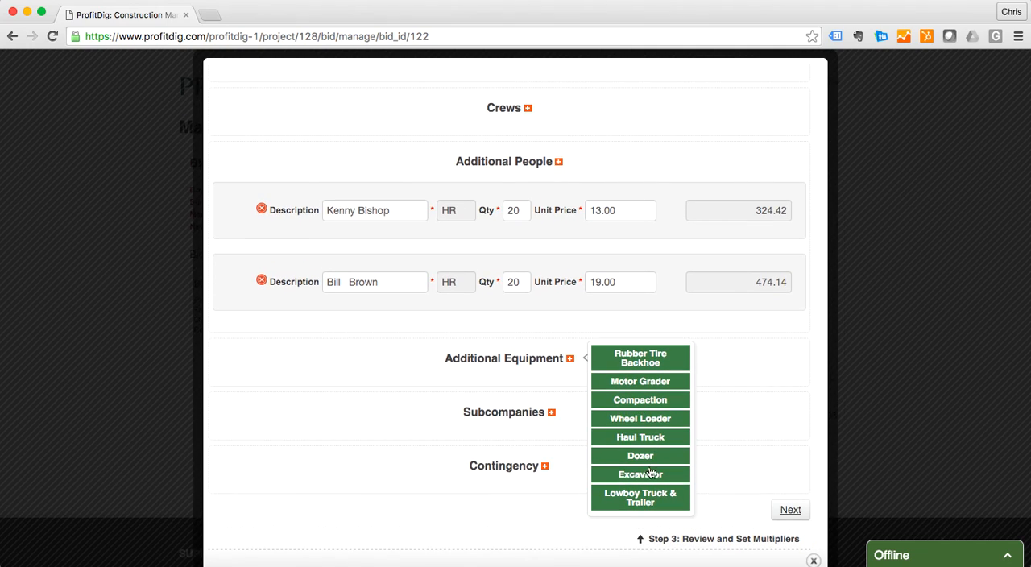
{"action": "left_click", "coordinate": [651, 498]}
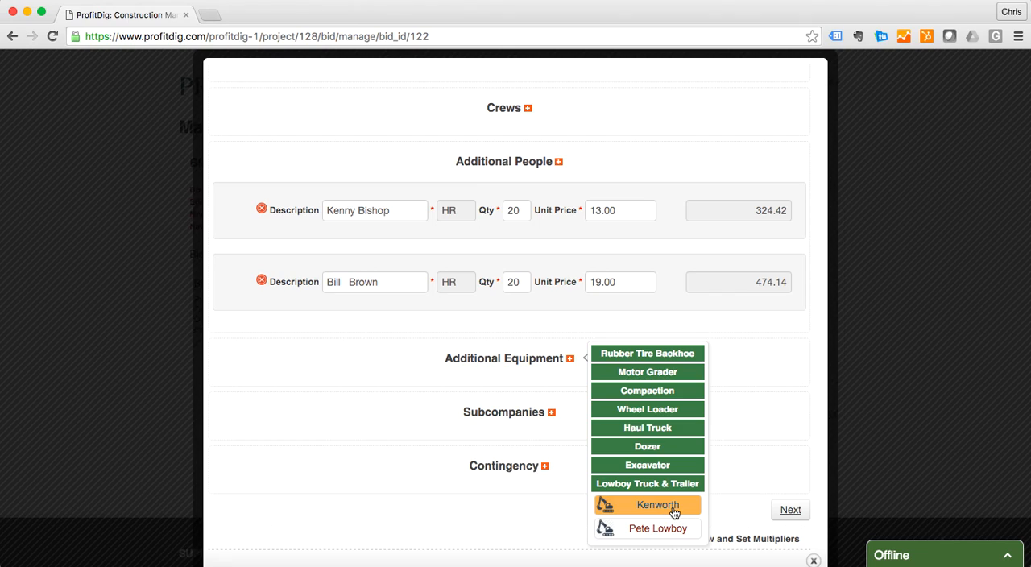
{"action": "left_click", "coordinate": [675, 511]}
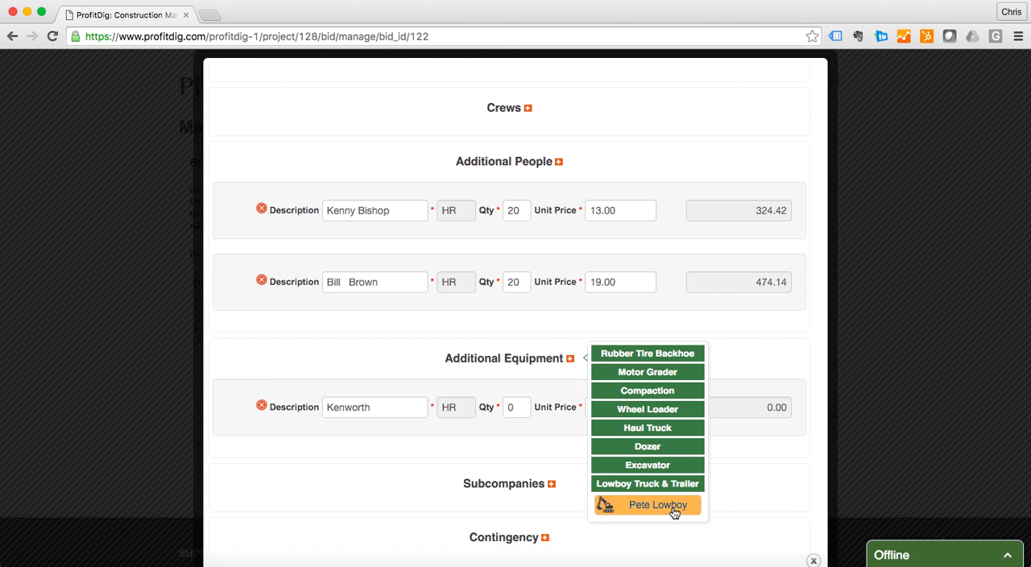
{"action": "left_click", "coordinate": [516, 408]}
{"action": "type", "text": "20"}
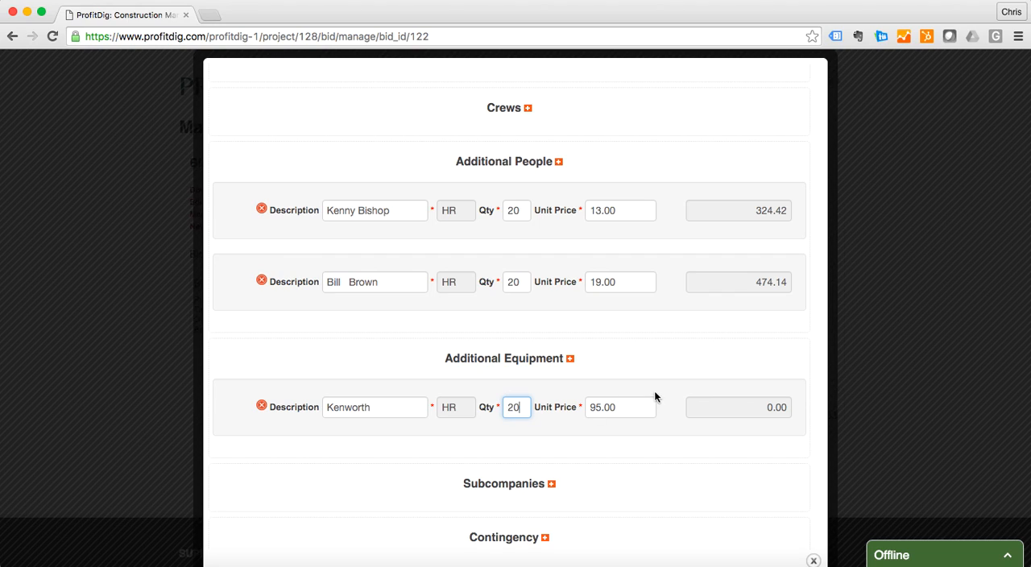
{"action": "left_click", "coordinate": [675, 347]}
{"action": "scroll", "coordinate": [764, 393], "scroll_direction": "down", "scroll_amount": 5}
{"action": "left_click", "coordinate": [788, 456]}
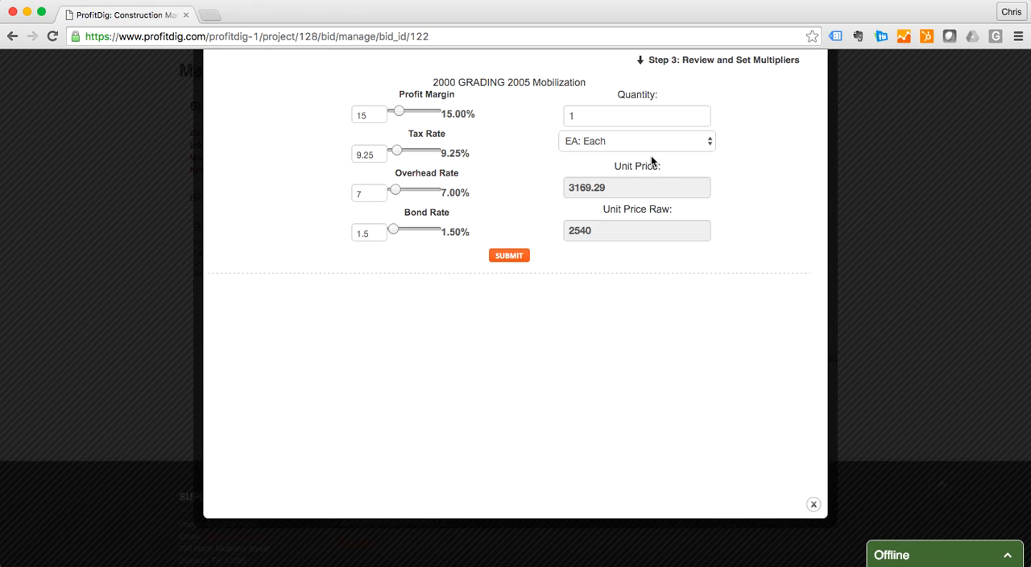
- Set Mobilization's unit to LS: Lump Sum and save it at 3,169.29, making the bid $9,038.22
{"action": "left_click", "coordinate": [636, 141]}
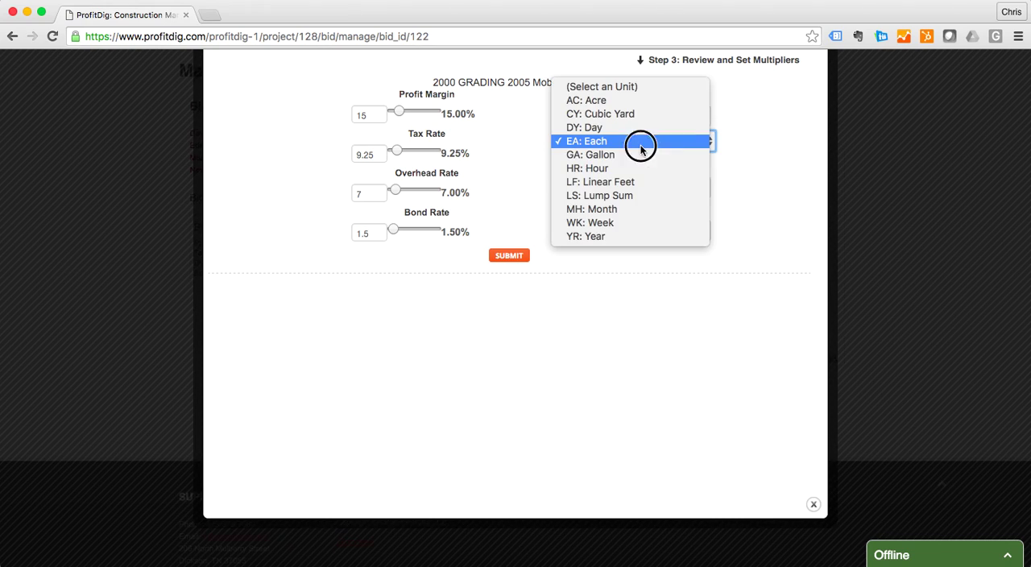
{"action": "left_click", "coordinate": [613, 195]}
{"action": "left_click", "coordinate": [743, 198]}
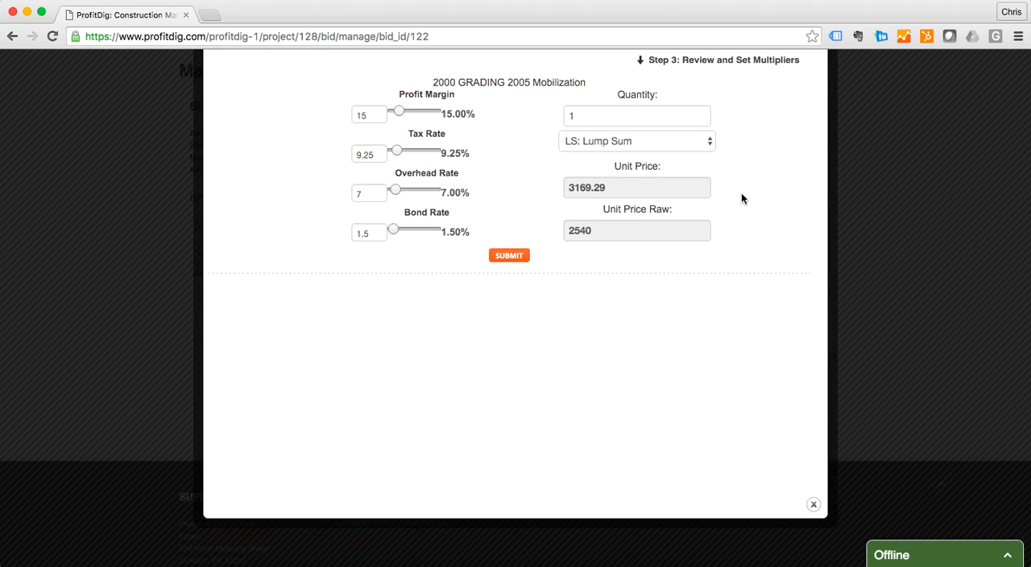
{"action": "left_click", "coordinate": [509, 256]}
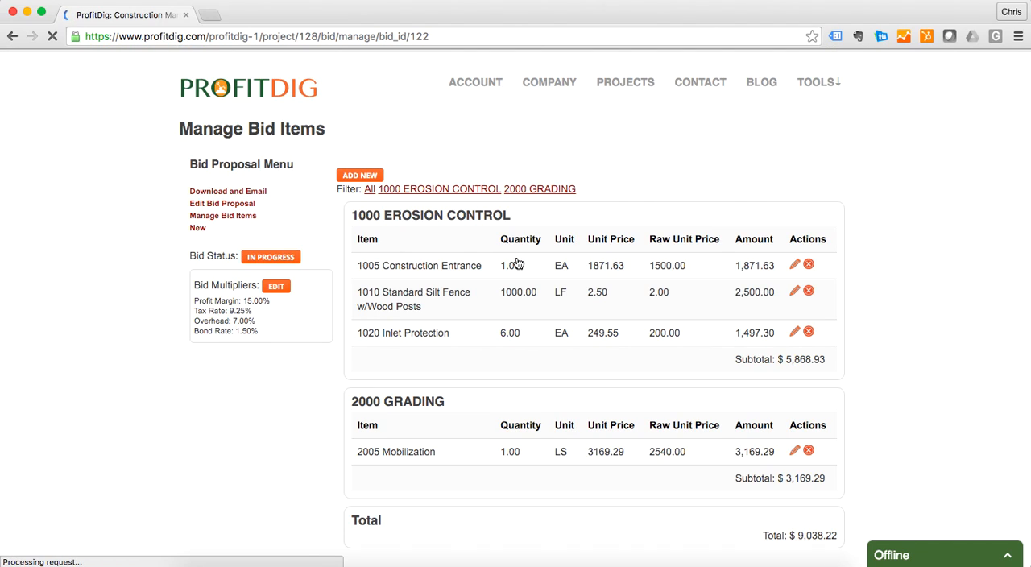
{"action": "scroll", "coordinate": [517, 265], "scroll_direction": "down", "scroll_amount": 2}
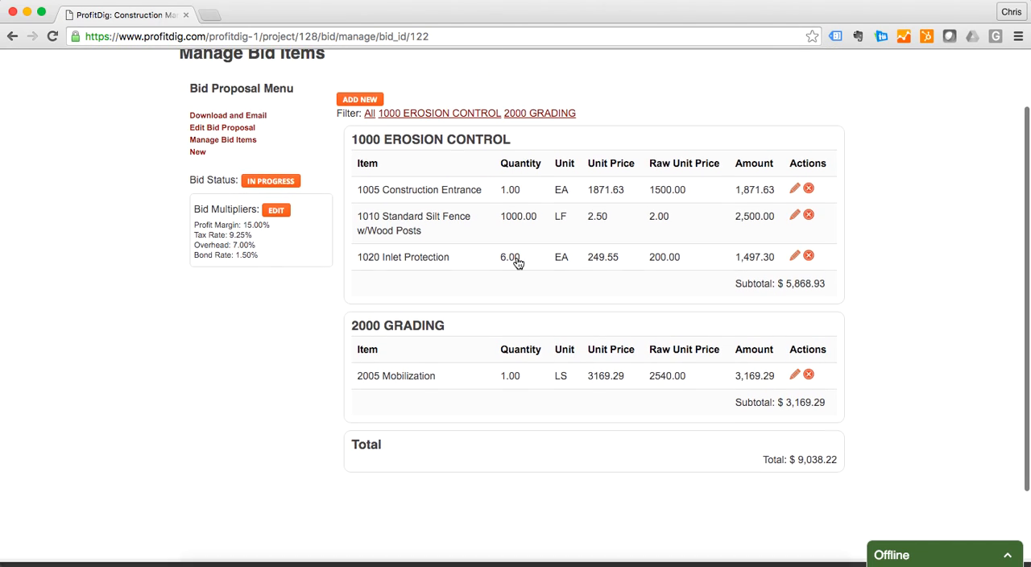
- Add a new bid item 2020 Cut to Shift under 2000 Grading and continue to its details
{"action": "left_click", "coordinate": [361, 100]}
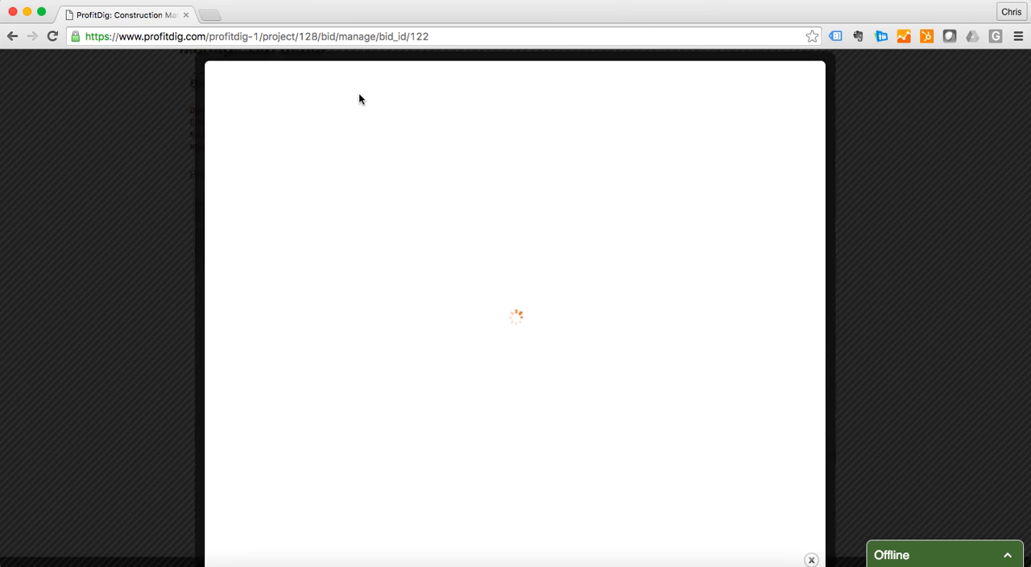
{"action": "left_click", "coordinate": [469, 103]}
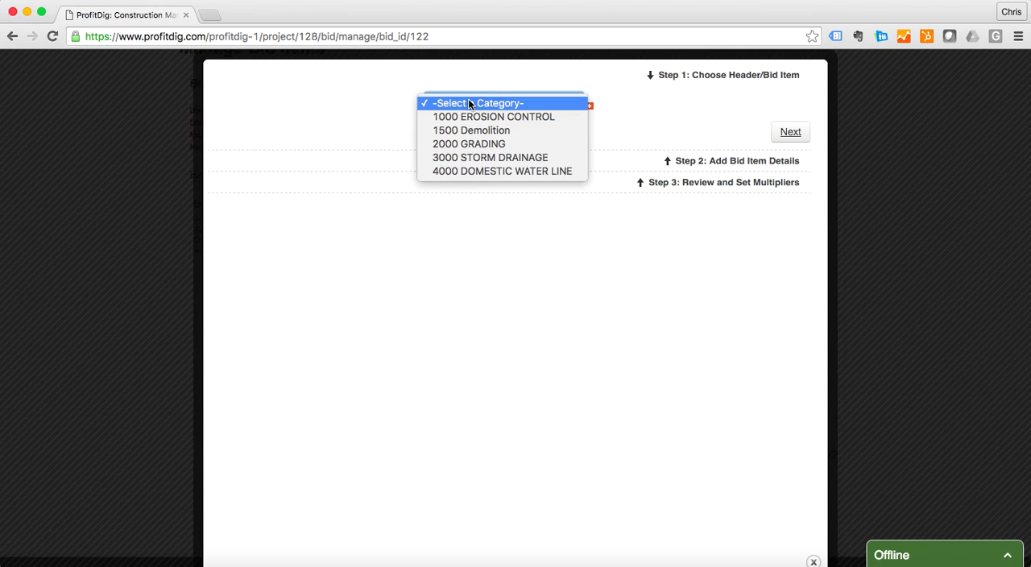
{"action": "left_click", "coordinate": [469, 144]}
{"action": "left_click", "coordinate": [497, 134]}
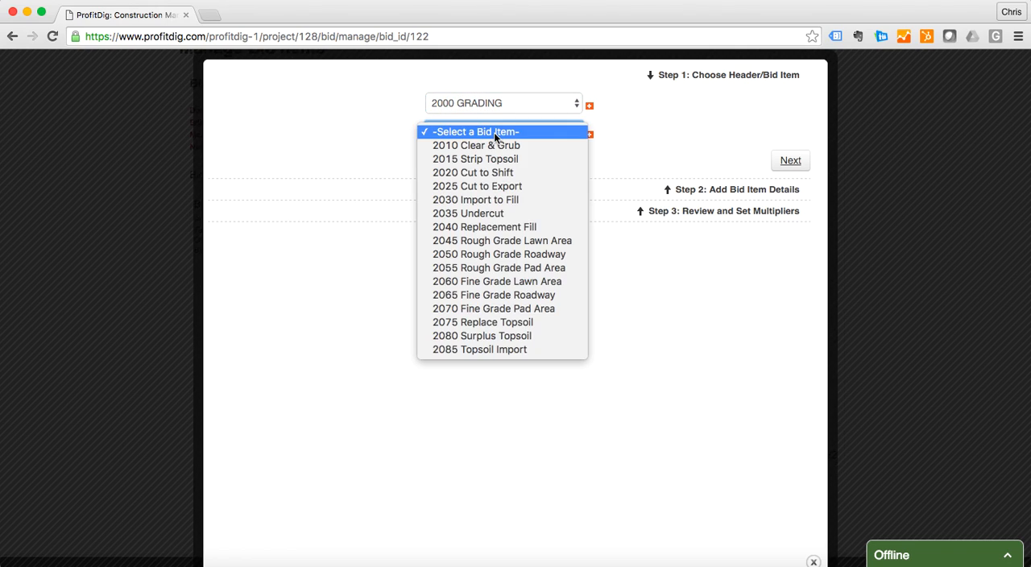
{"action": "left_click", "coordinate": [483, 172]}
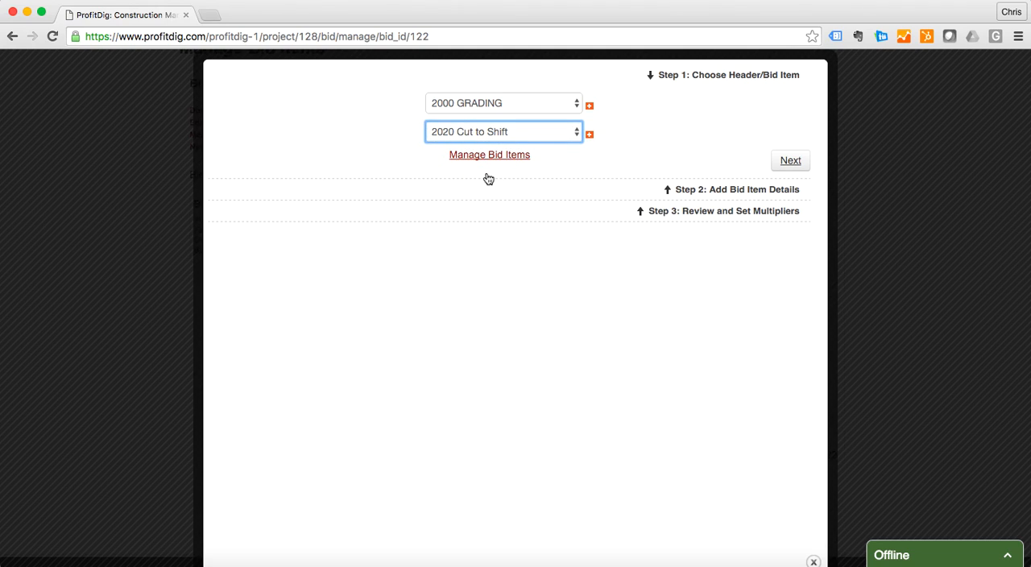
{"action": "left_click", "coordinate": [790, 160]}
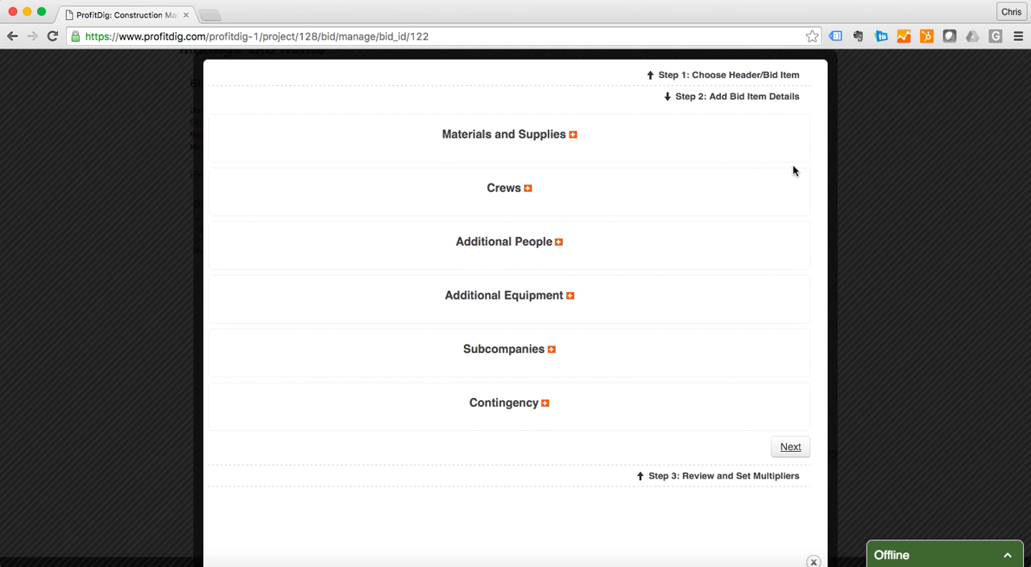
- Assign Grade Crew 1 at 40 hours to Cut to Shift and proceed to the 31151.33 review
{"action": "left_click", "coordinate": [528, 189]}
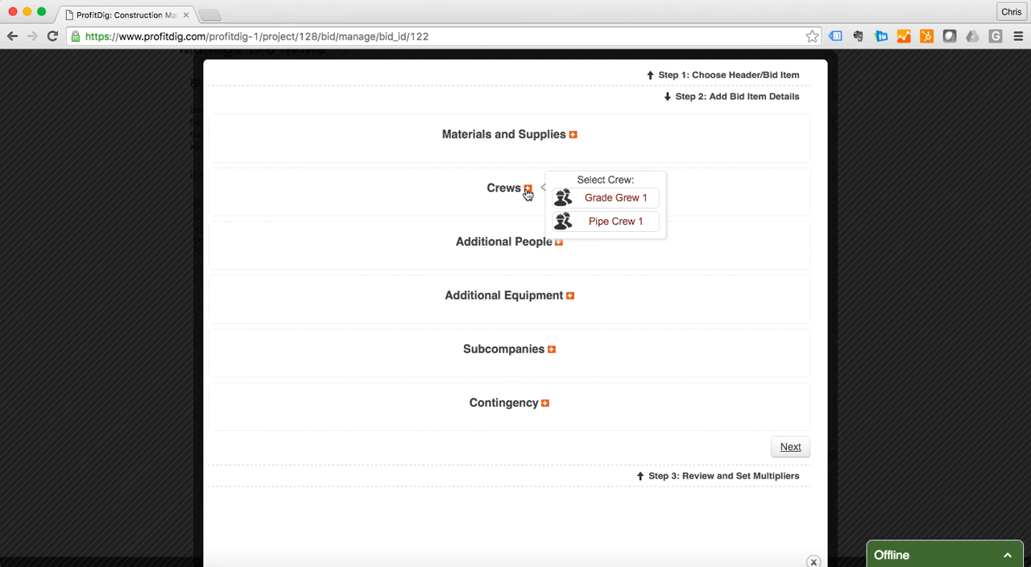
{"action": "left_click", "coordinate": [584, 199]}
{"action": "double_click", "coordinate": [627, 234]}
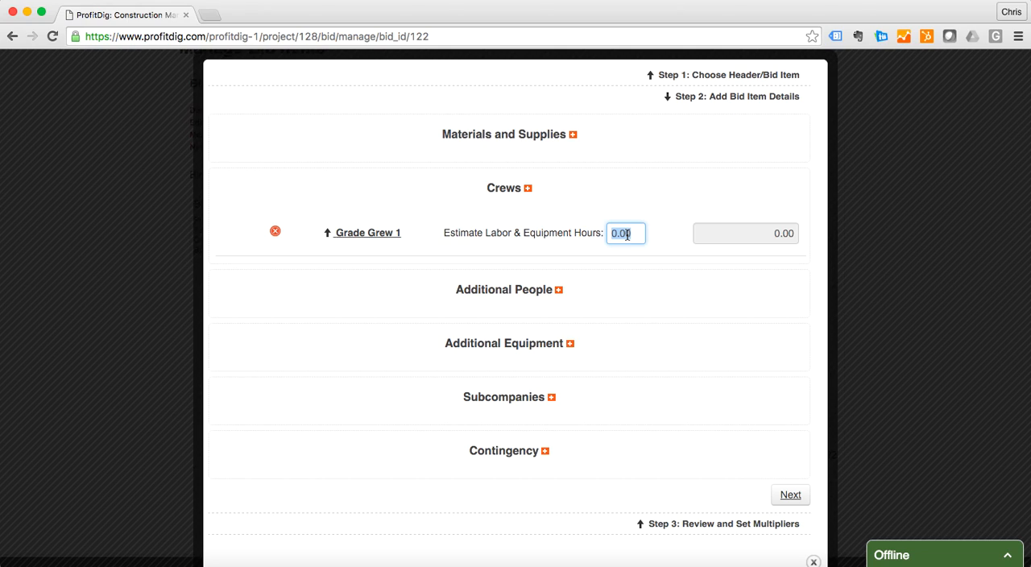
{"action": "type", "text": "40"}
{"action": "left_click", "coordinate": [674, 205]}
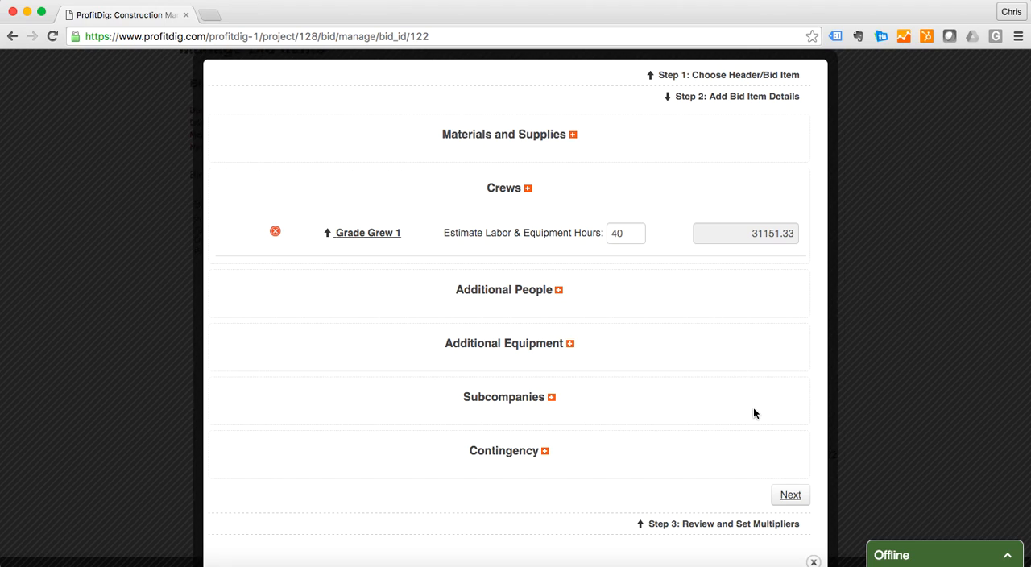
{"action": "left_click", "coordinate": [791, 495]}
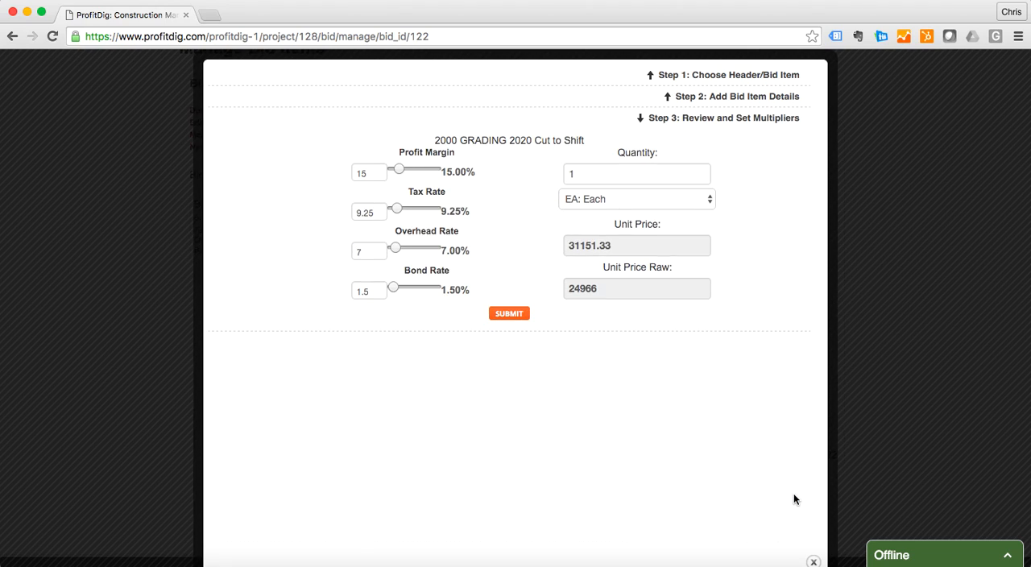
- Save Cut to Shift as 4000 CY at 7.79 each and start another bid item
{"action": "left_click", "coordinate": [626, 199]}
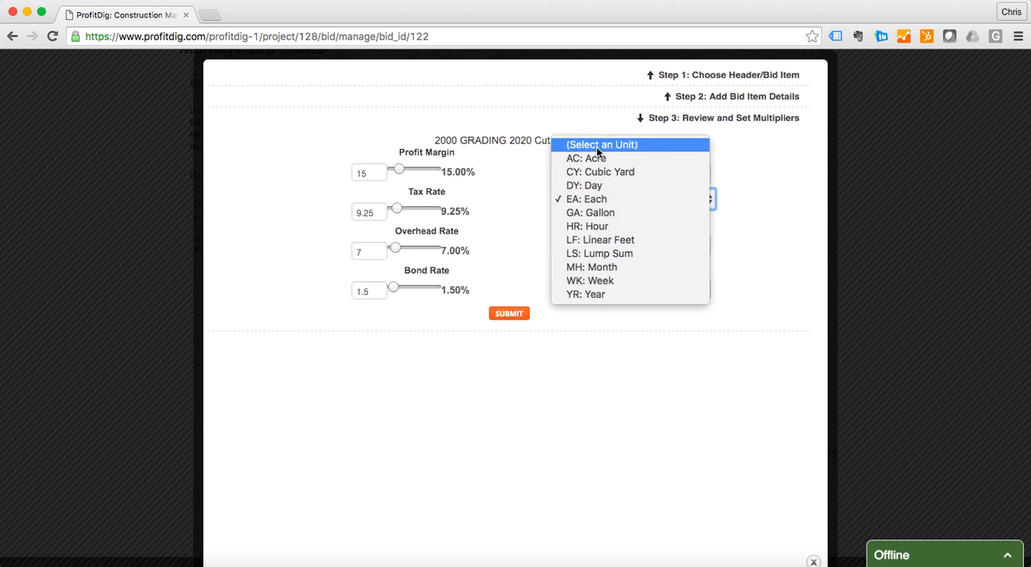
{"action": "left_click", "coordinate": [596, 173]}
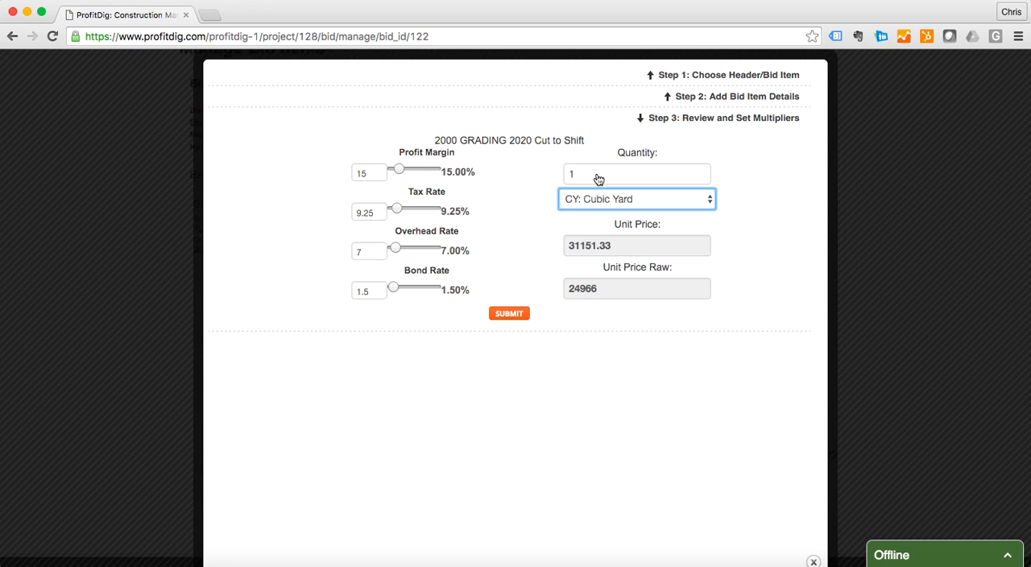
{"action": "mouse_move", "coordinate": [599, 173]}
{"action": "double_click", "coordinate": [598, 172]}
{"action": "type", "text": "4000"}
{"action": "left_click", "coordinate": [763, 196]}
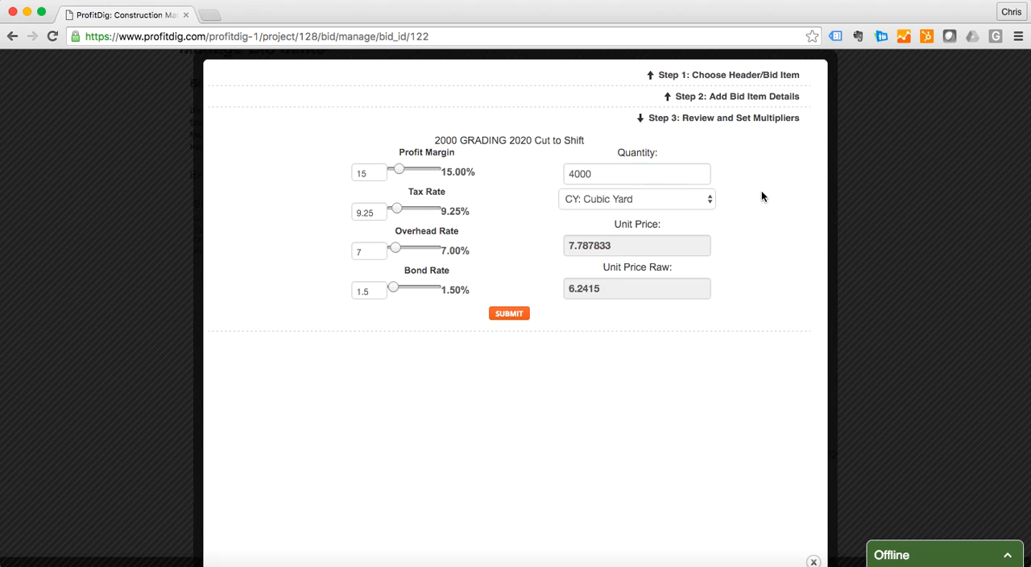
{"action": "left_click", "coordinate": [508, 314]}
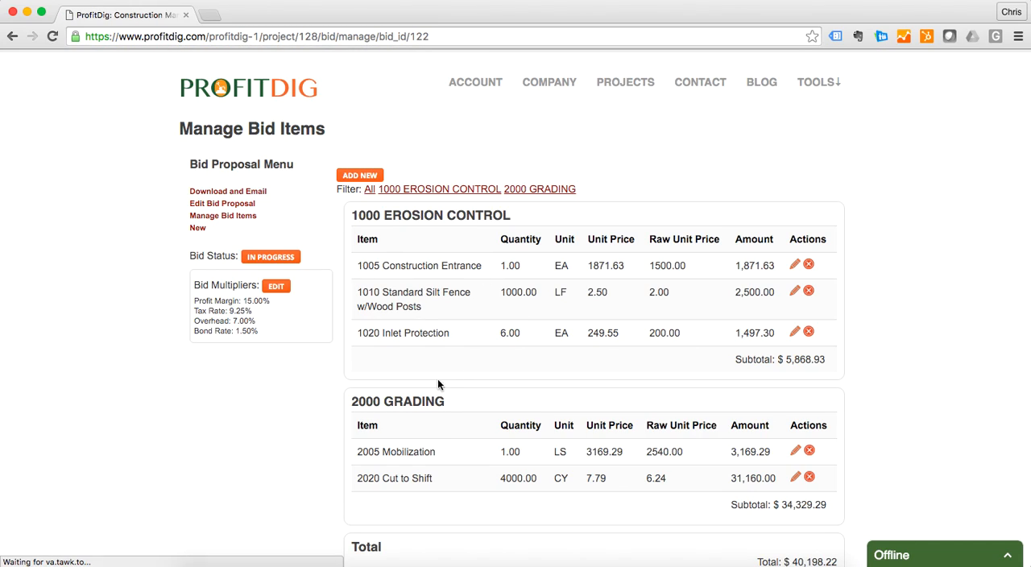
{"action": "left_click", "coordinate": [359, 175]}
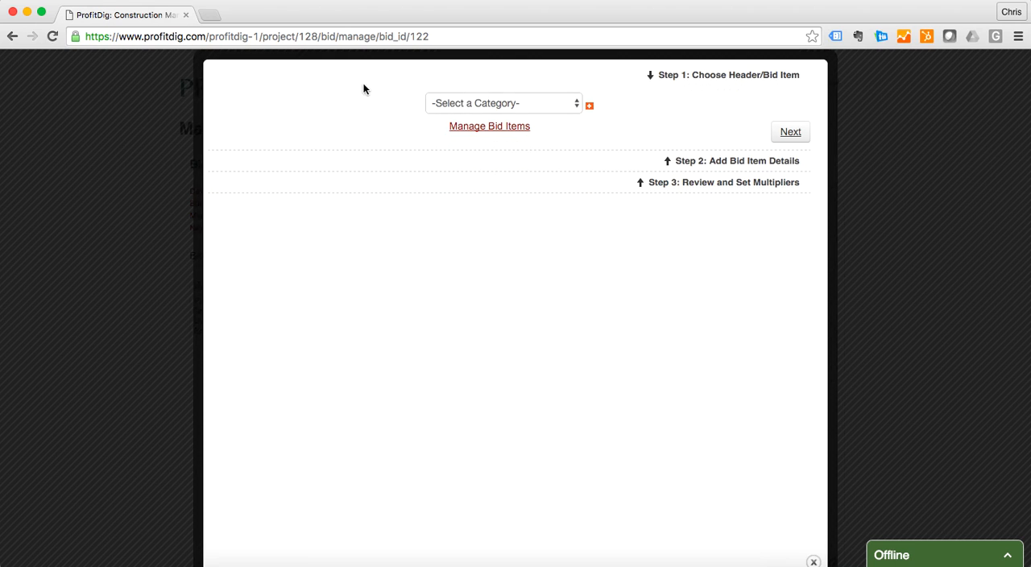
- Choose 2025 Cut to Export under 2000 GRADING and advance to its cost details
{"action": "left_click", "coordinate": [475, 100]}
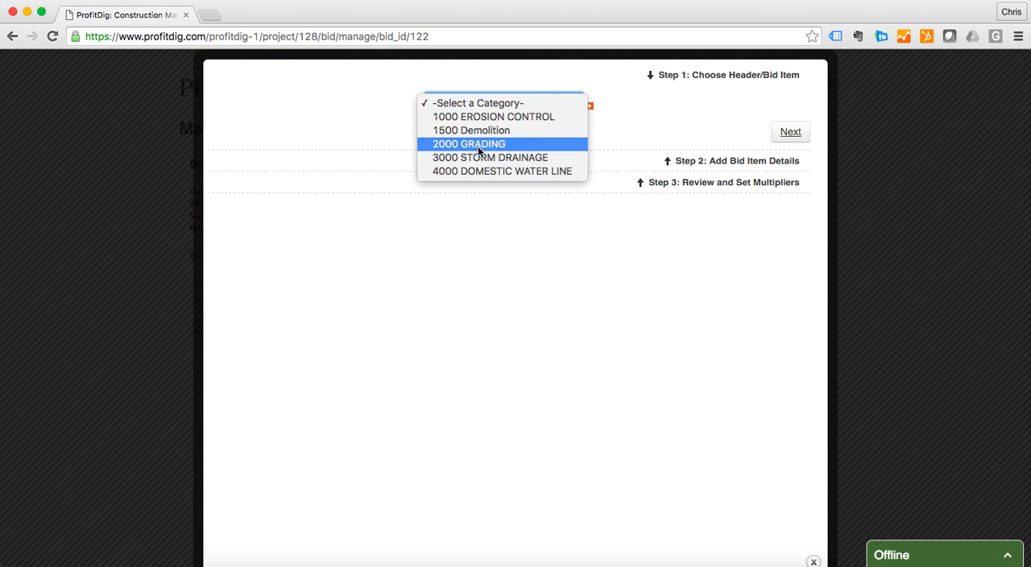
{"action": "left_click", "coordinate": [478, 145]}
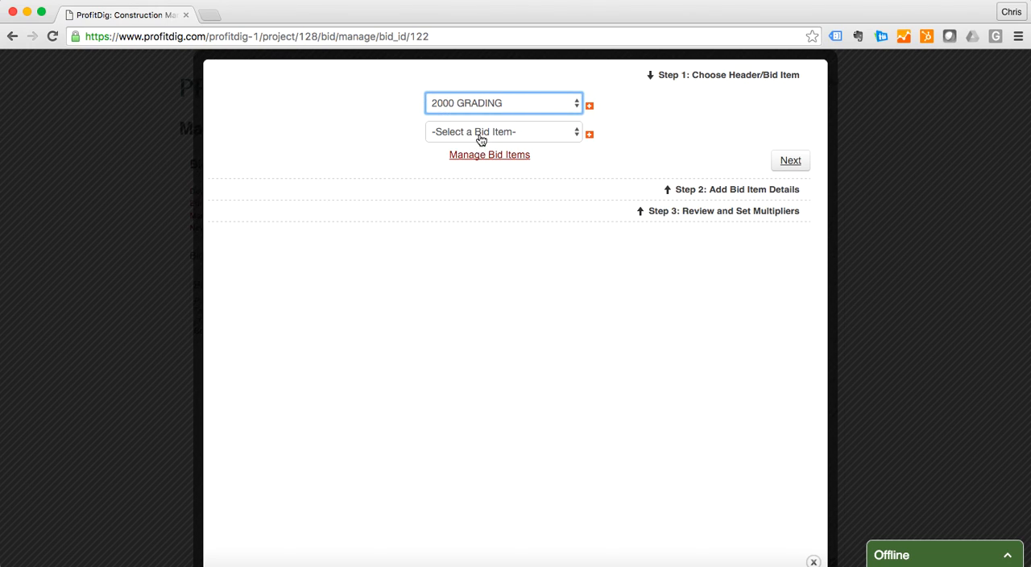
{"action": "left_click", "coordinate": [484, 132]}
{"action": "left_click", "coordinate": [487, 173]}
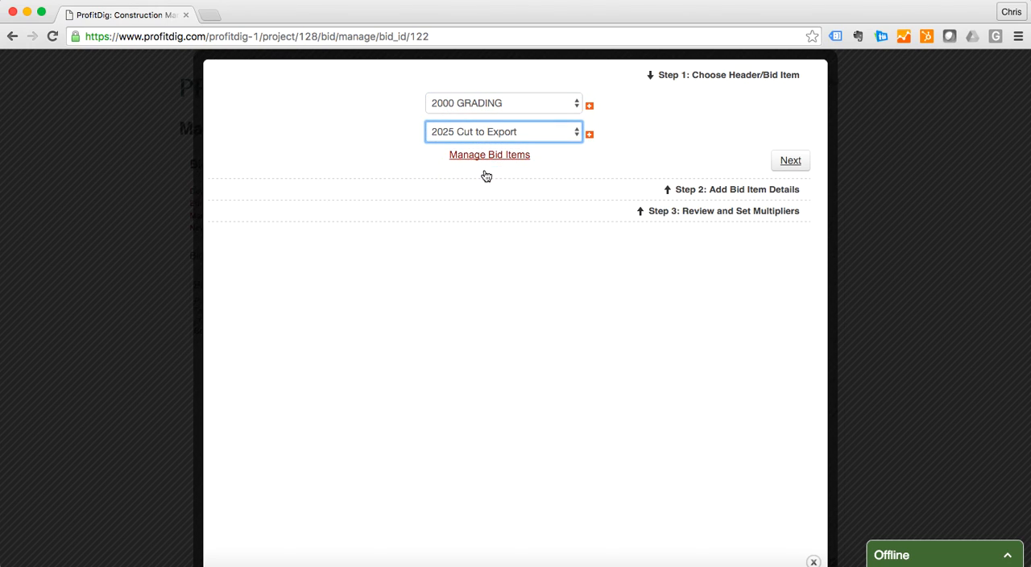
{"action": "left_click", "coordinate": [790, 161]}
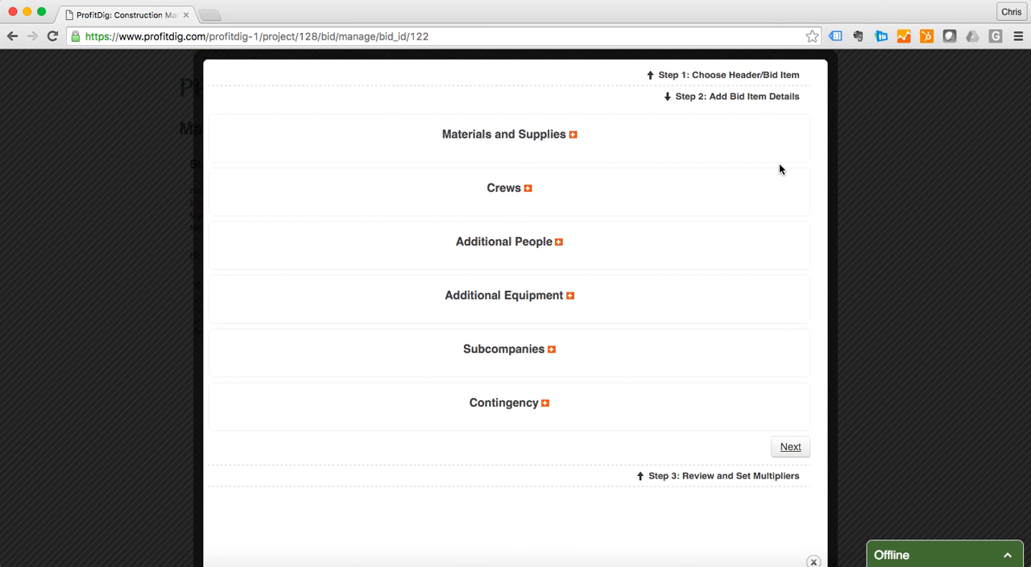
- Assign Grade Grew 1 for 10 hours to Cut to Export and move to the price review
{"action": "left_click", "coordinate": [528, 191]}
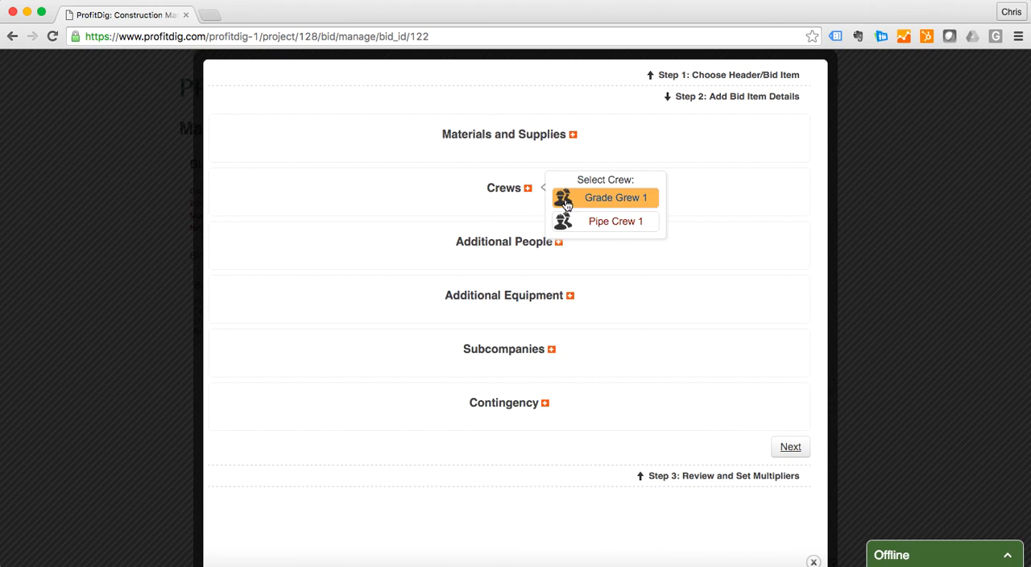
{"action": "left_click", "coordinate": [601, 198]}
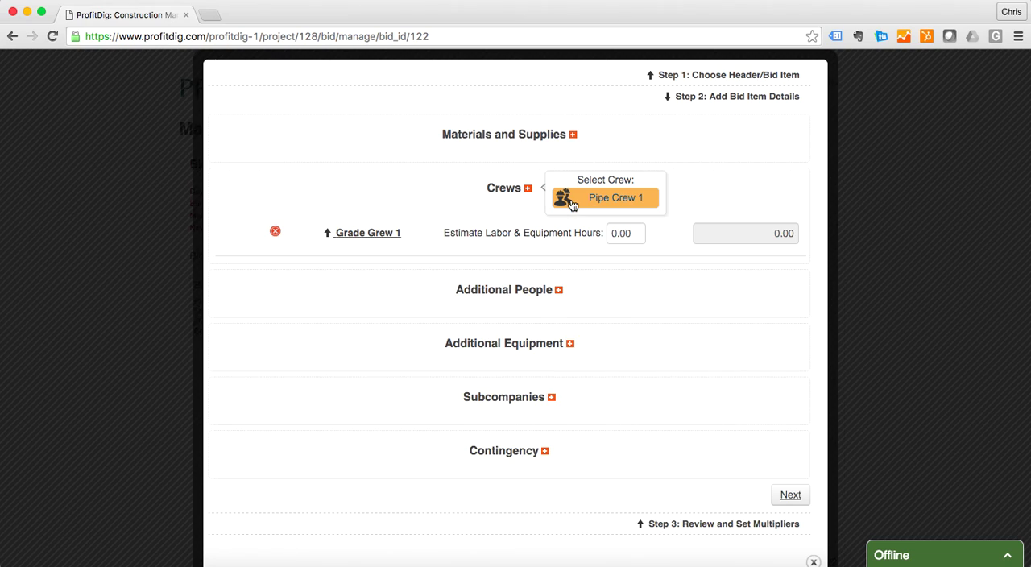
{"action": "double_click", "coordinate": [627, 234]}
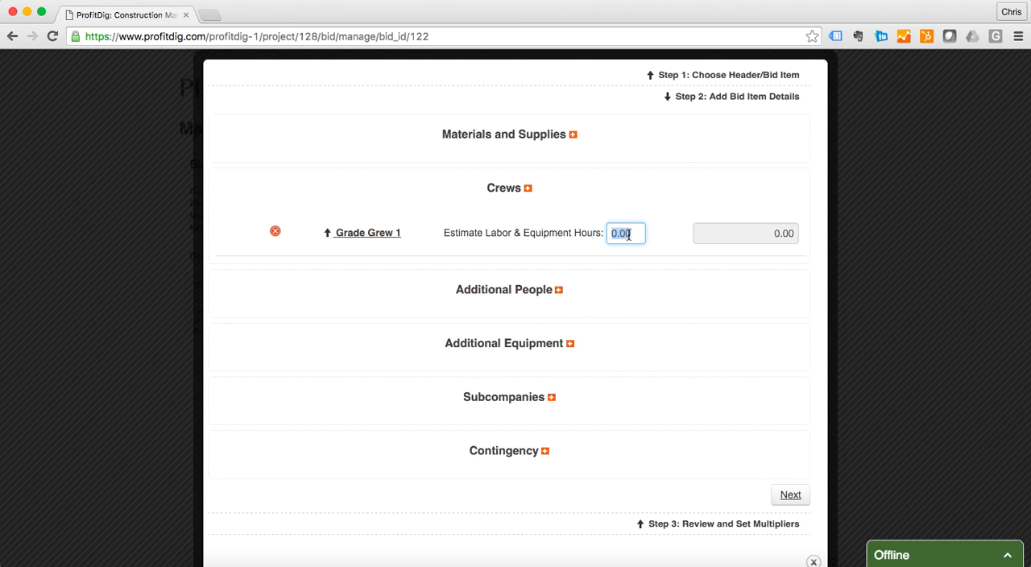
{"action": "type", "text": "10"}
{"action": "left_click", "coordinate": [682, 200]}
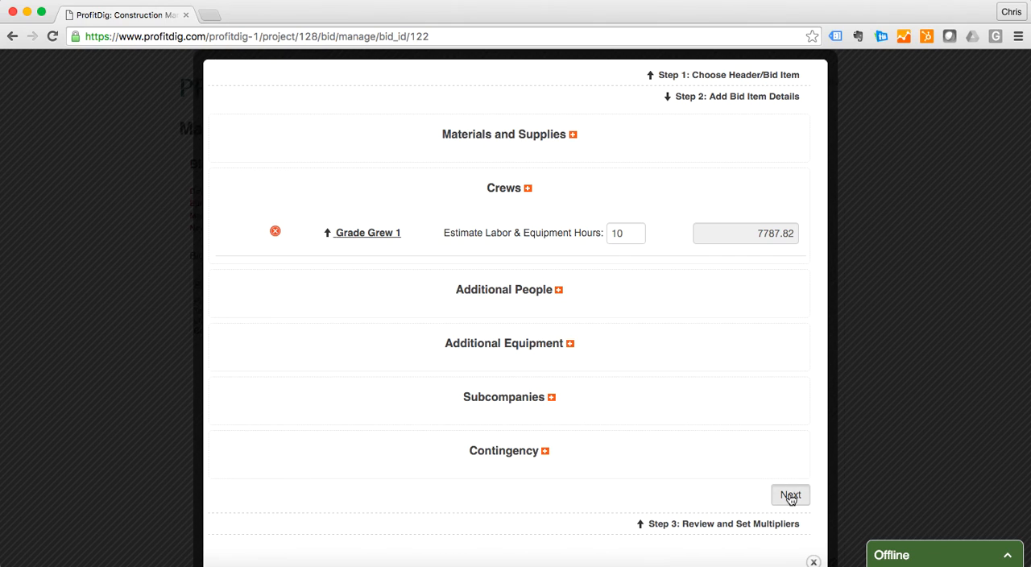
{"action": "left_click", "coordinate": [790, 496]}
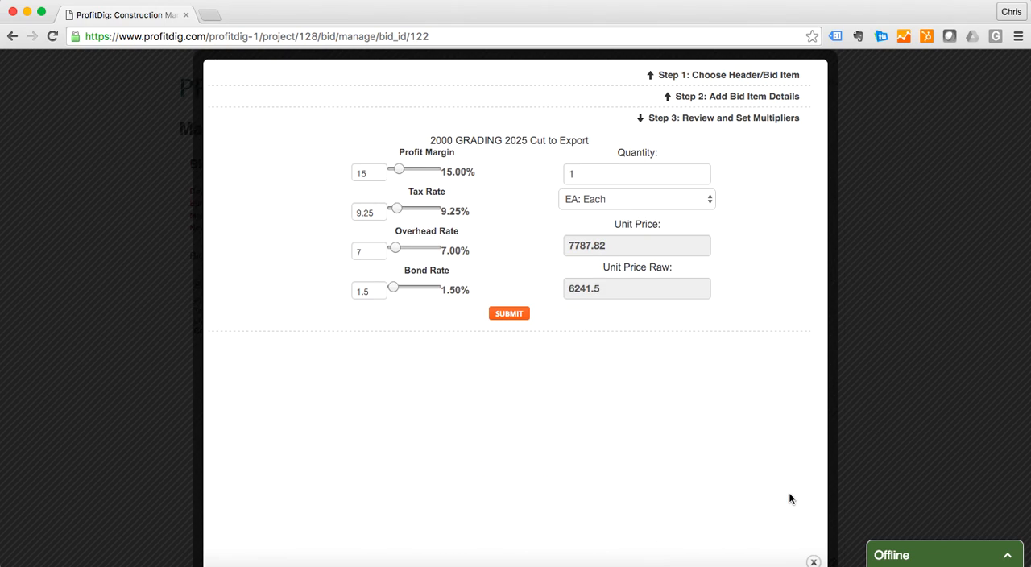
- Save Cut to Export as 2000 CY at about 3.89 each
{"action": "left_click", "coordinate": [605, 199]}
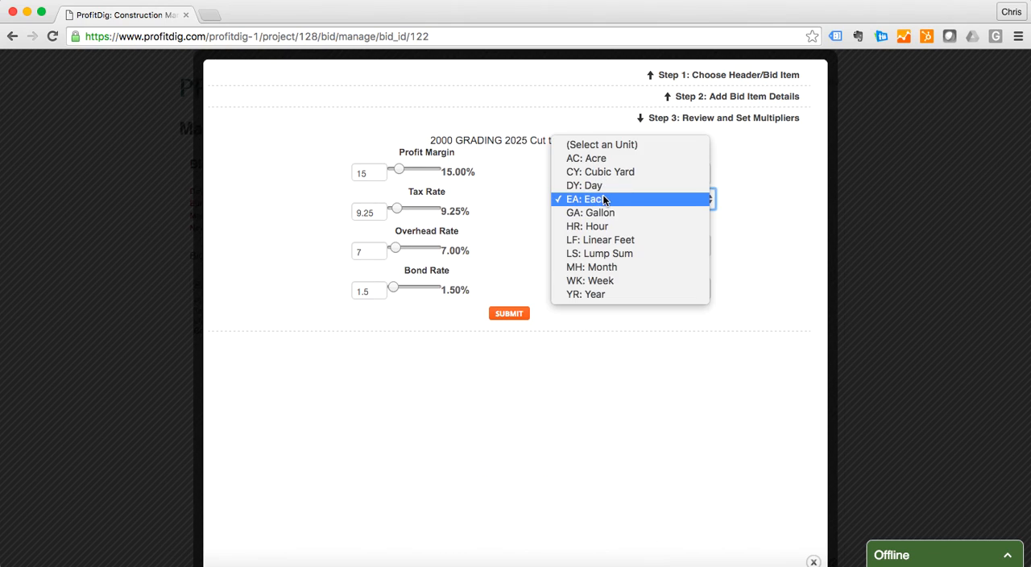
{"action": "left_click", "coordinate": [600, 172]}
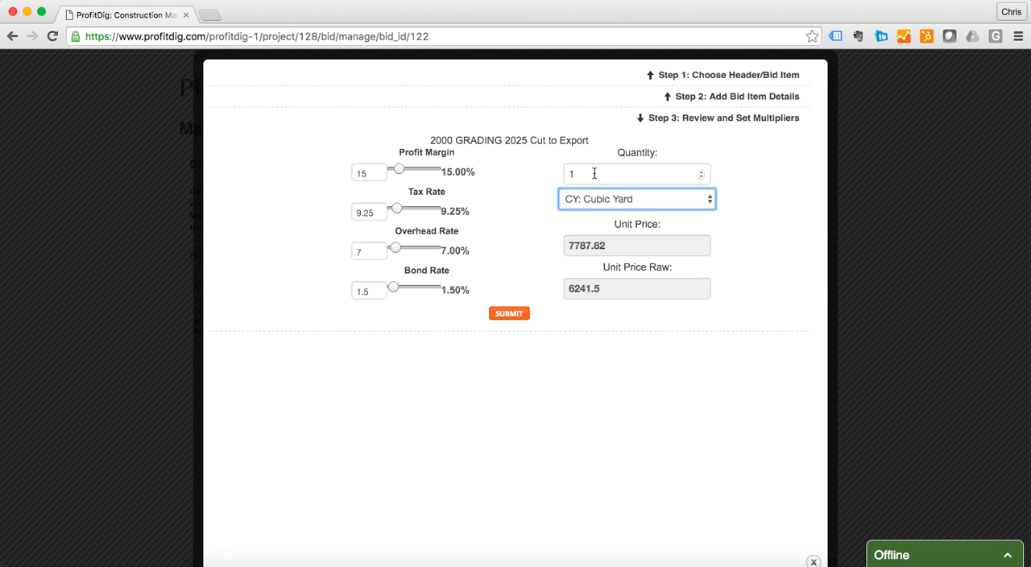
{"action": "double_click", "coordinate": [594, 173]}
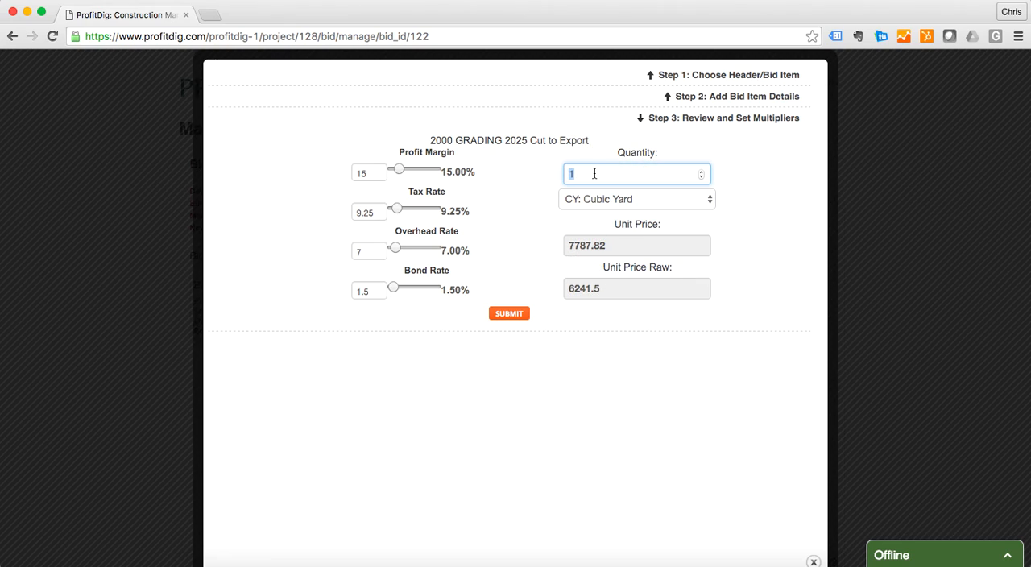
{"action": "type", "text": "2000"}
{"action": "left_click", "coordinate": [733, 170]}
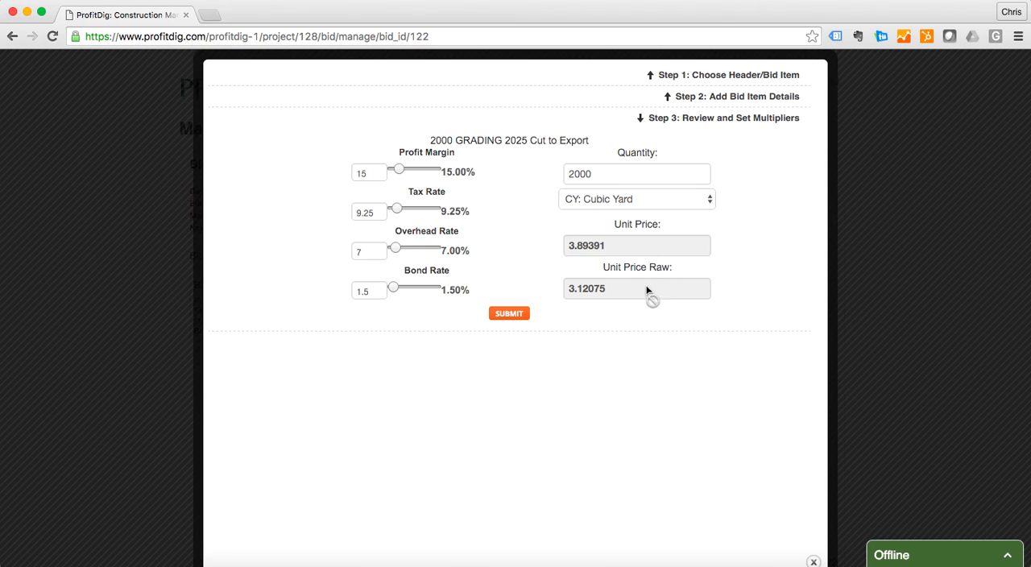
{"action": "left_click", "coordinate": [509, 314]}
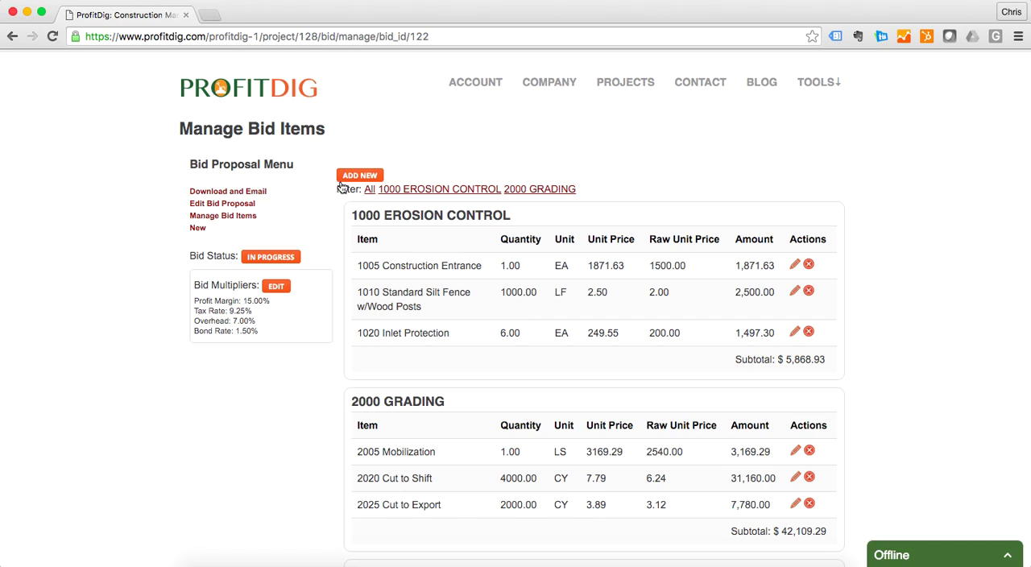
- Add a new item, 2065 Fine Grade Roadway under 2000 GRADING, and advance to its details
{"action": "left_click", "coordinate": [359, 175]}
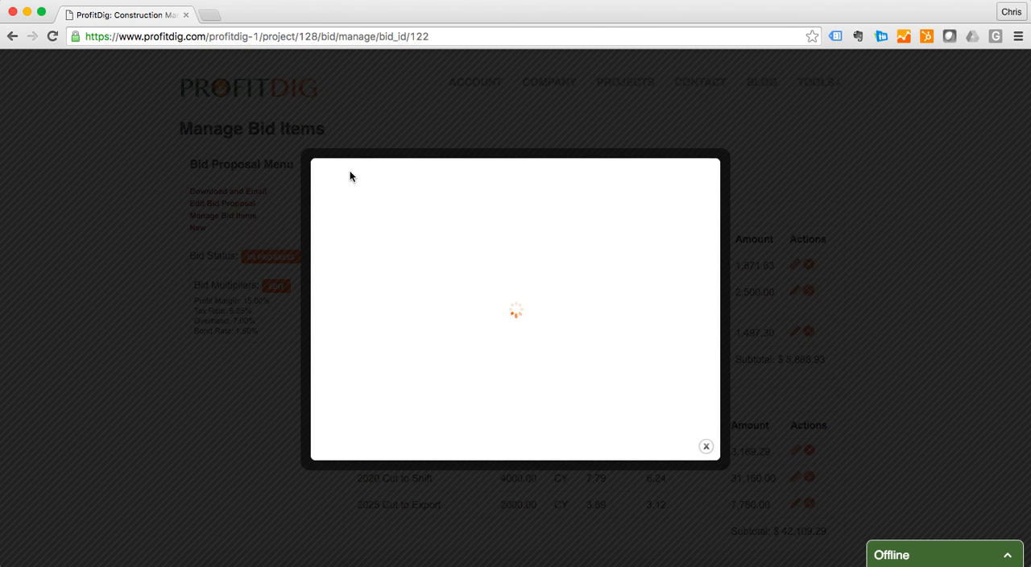
{"action": "left_click", "coordinate": [503, 103]}
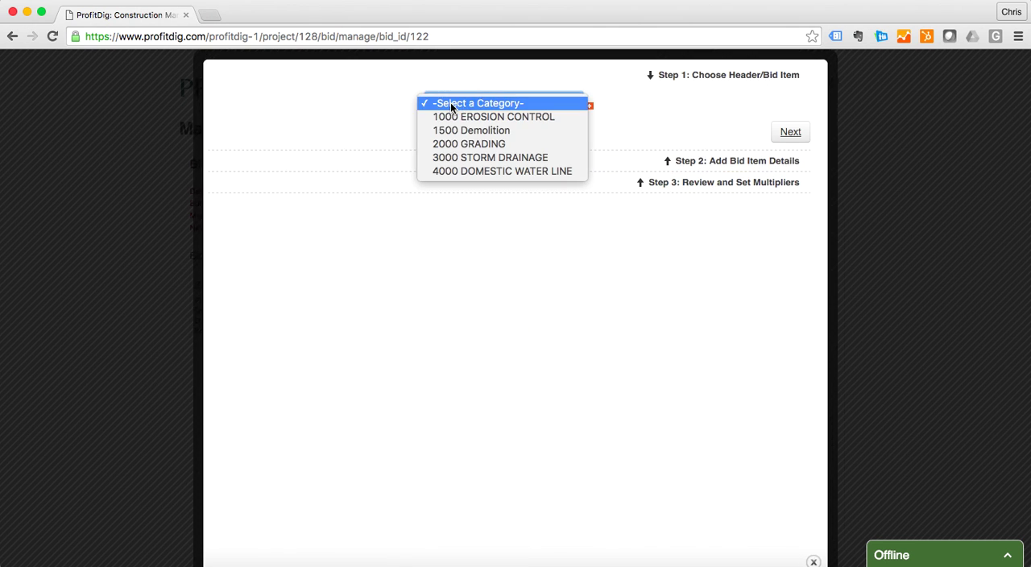
{"action": "left_click", "coordinate": [484, 148]}
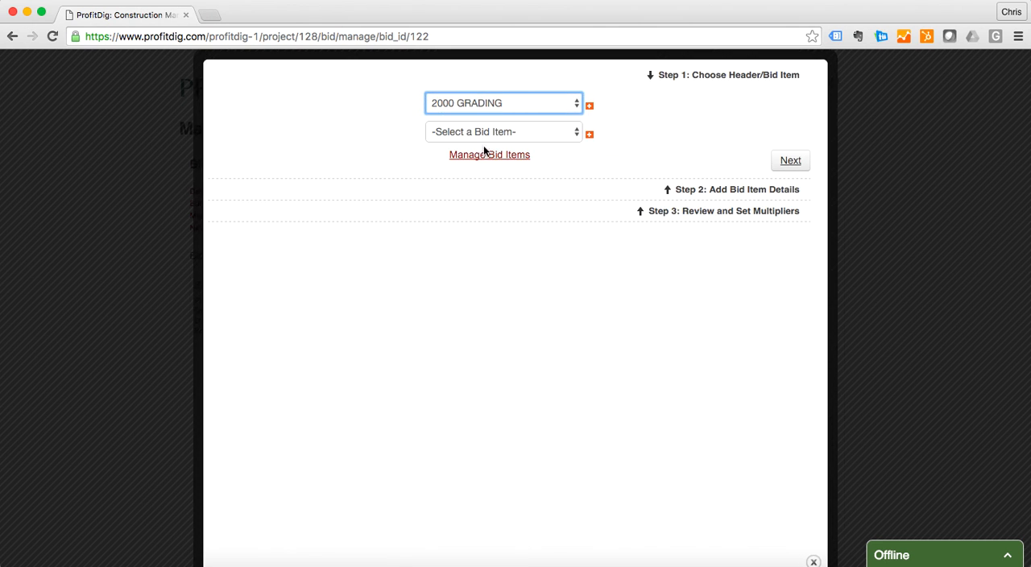
{"action": "left_click", "coordinate": [504, 134]}
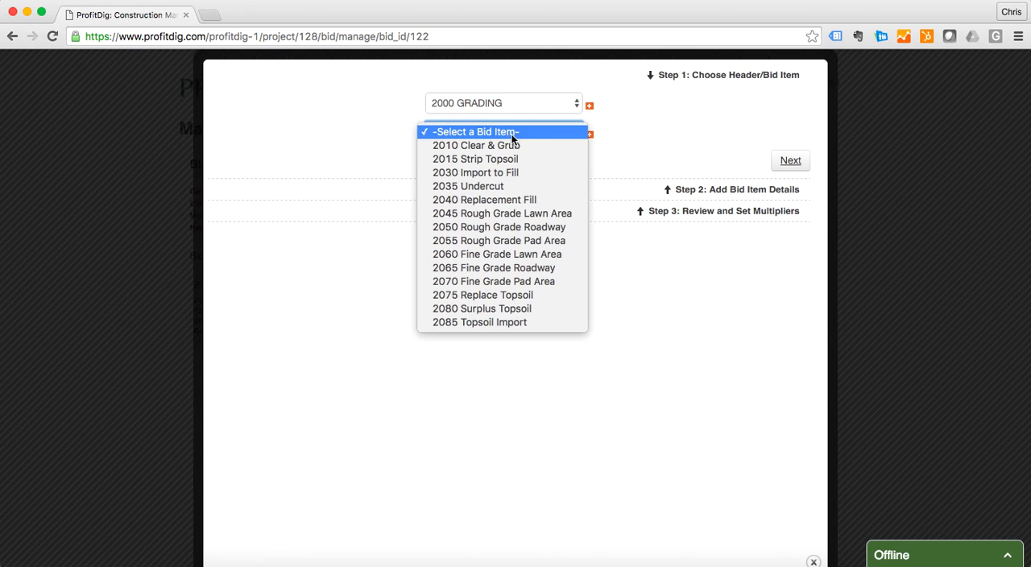
{"action": "left_click", "coordinate": [507, 268]}
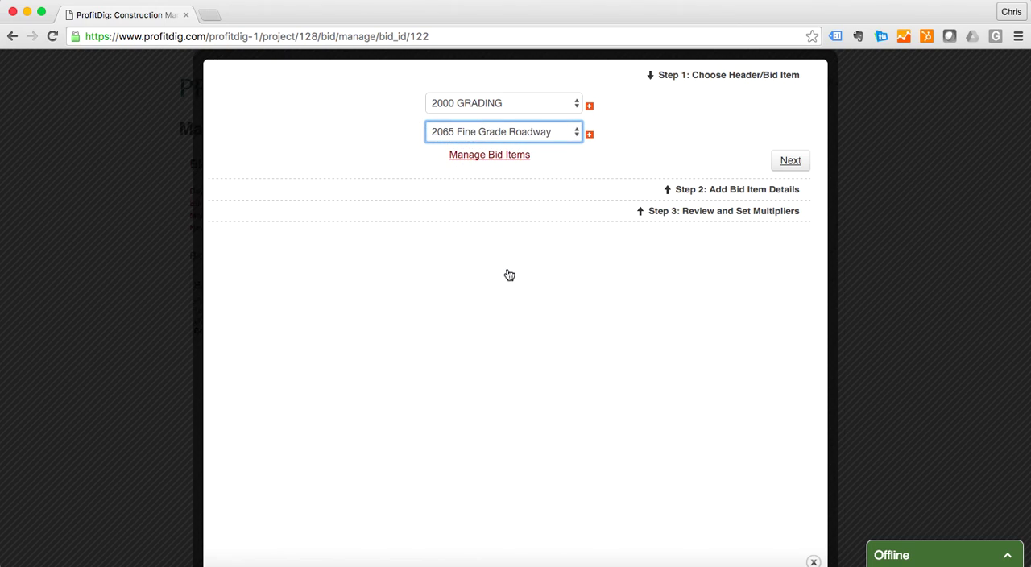
{"action": "left_click", "coordinate": [786, 159]}
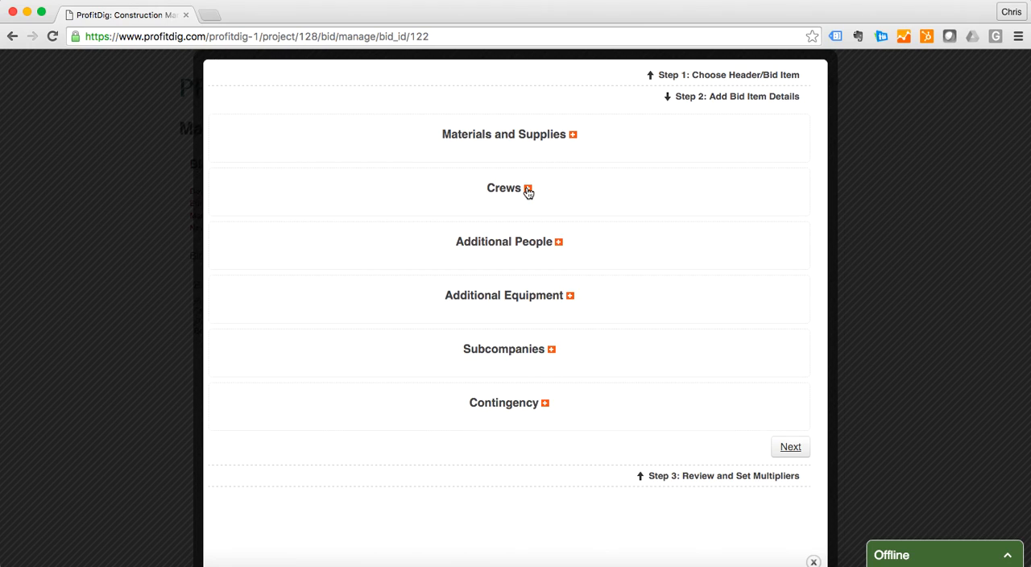
{"action": "left_click", "coordinate": [558, 241]}
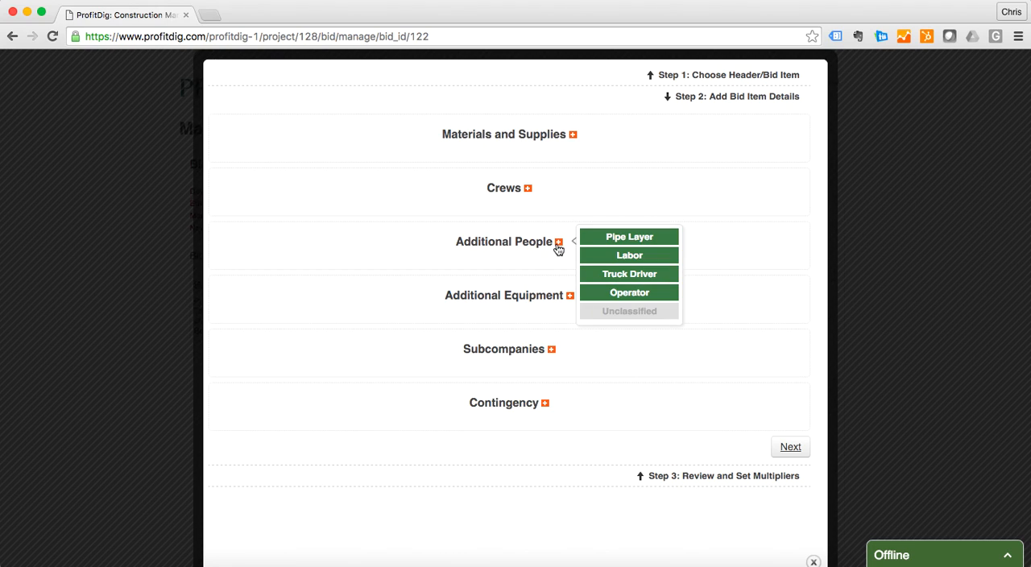
{"action": "scroll", "coordinate": [613, 244], "scroll_direction": "down", "scroll_amount": 1}
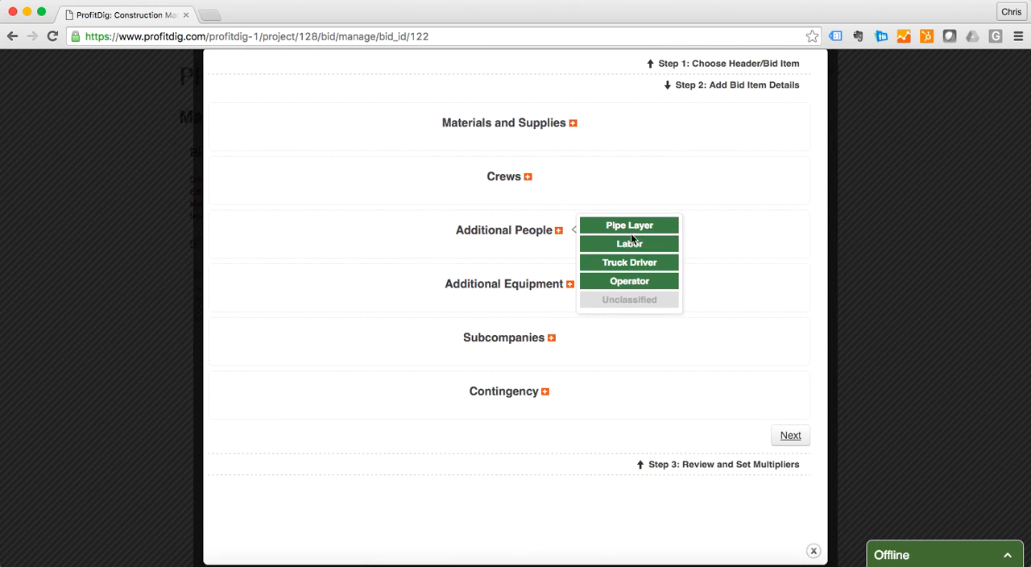
{"action": "left_click", "coordinate": [631, 281]}
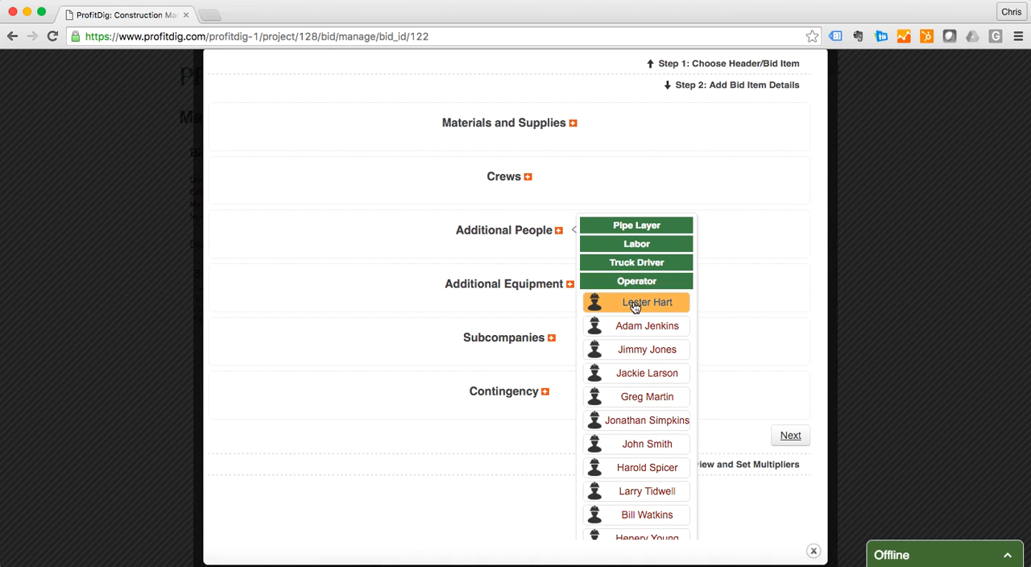
{"action": "left_click", "coordinate": [636, 302]}
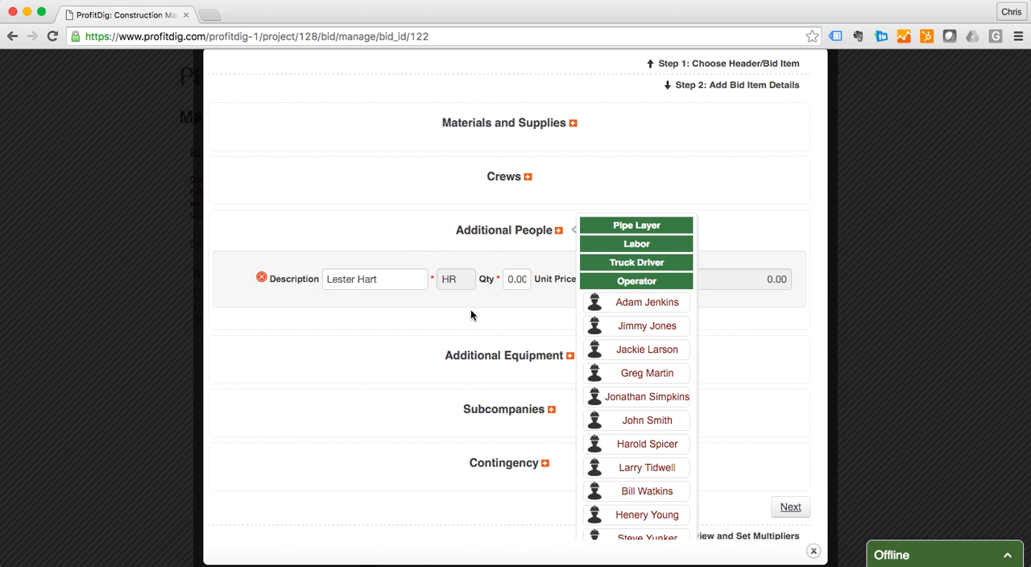
{"action": "double_click", "coordinate": [517, 279]}
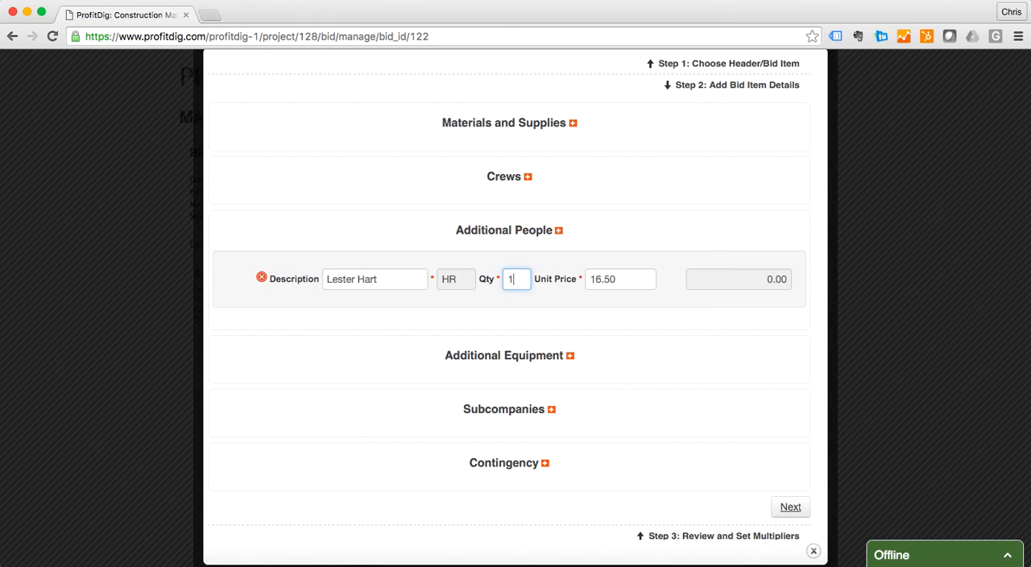
{"action": "type", "text": "15"}
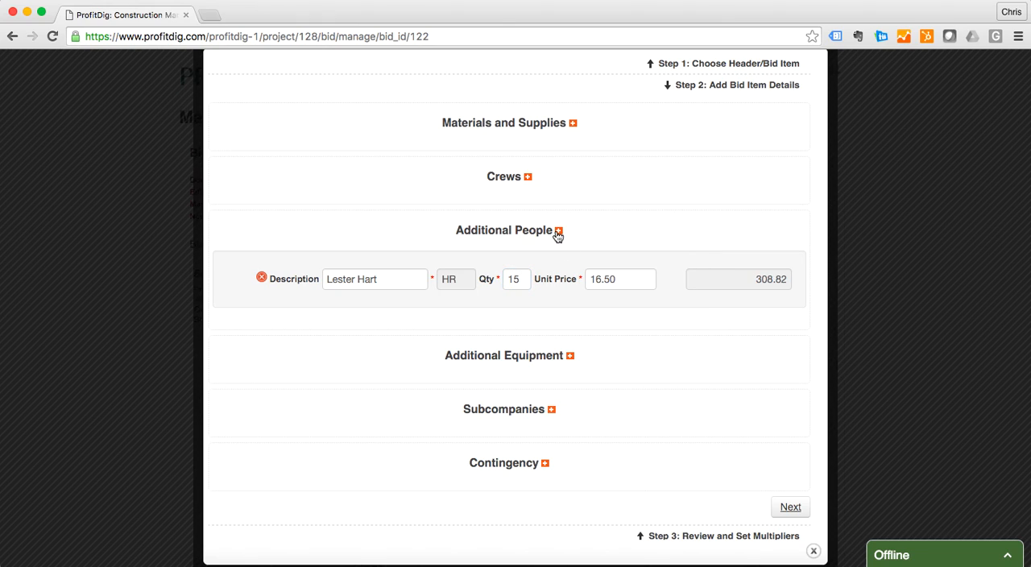
{"action": "left_click", "coordinate": [558, 231]}
{"action": "left_click", "coordinate": [614, 245]}
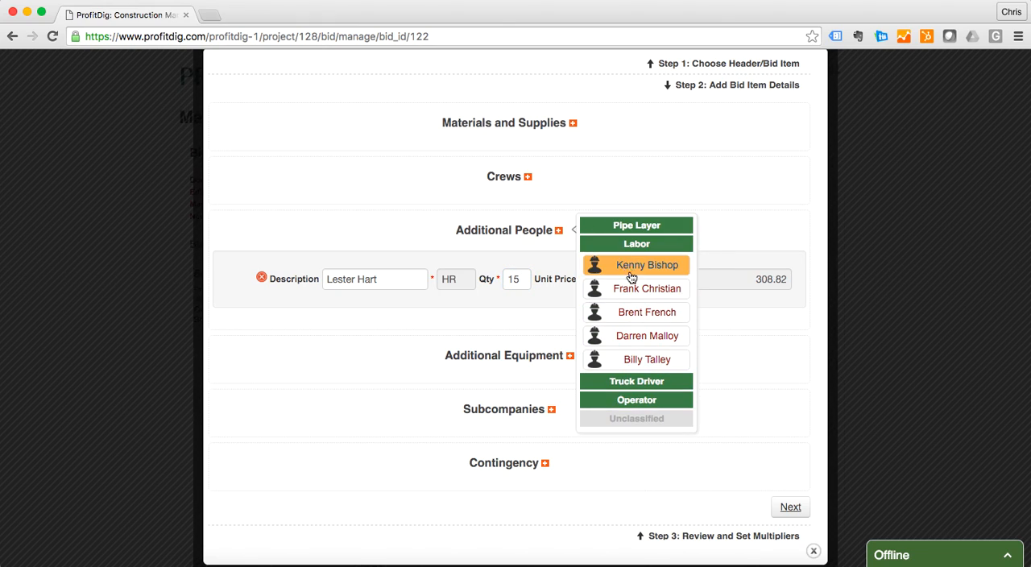
{"action": "left_click", "coordinate": [647, 289]}
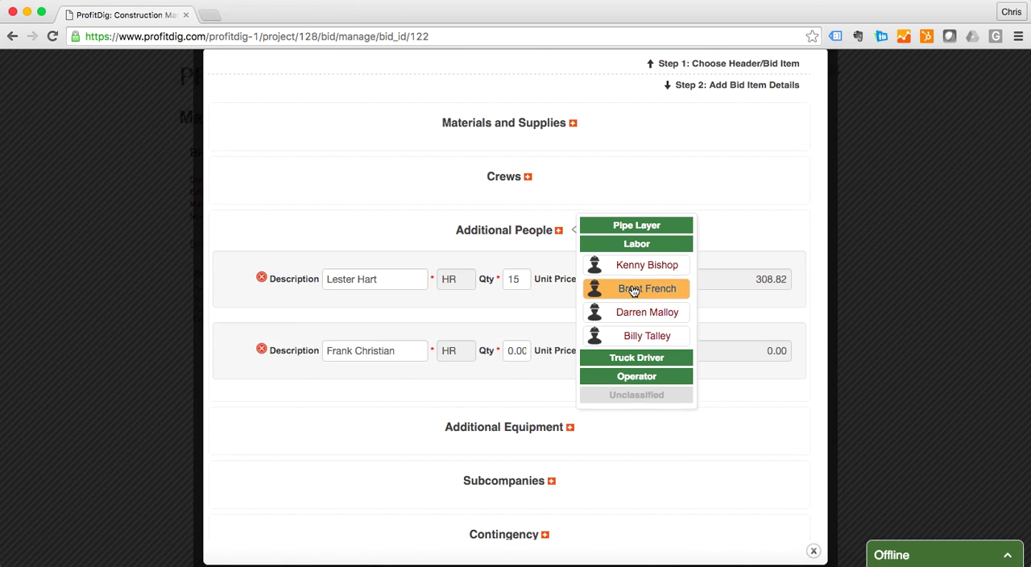
{"action": "double_click", "coordinate": [516, 351]}
{"action": "type", "text": "15"}
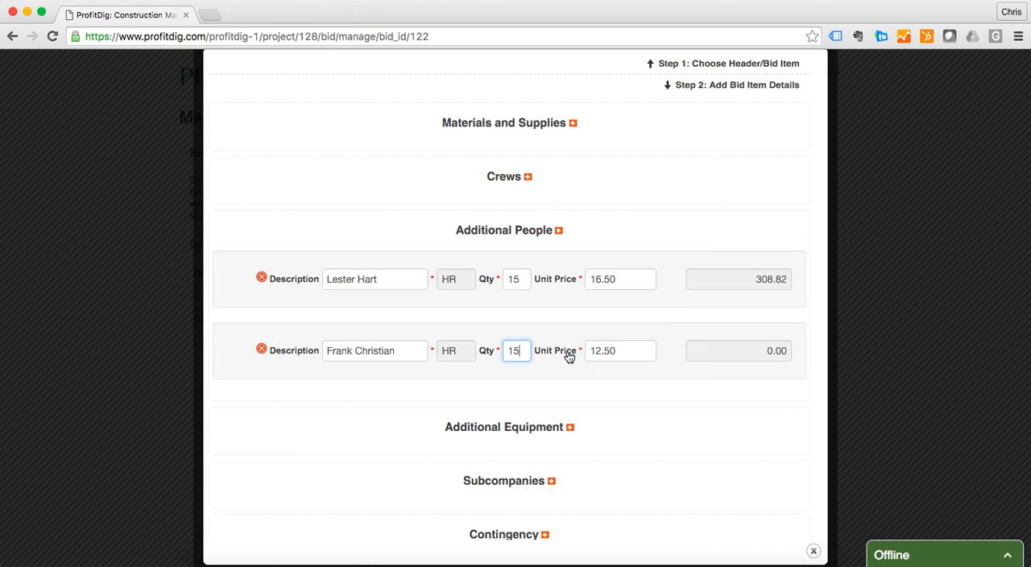
{"action": "left_click", "coordinate": [571, 428]}
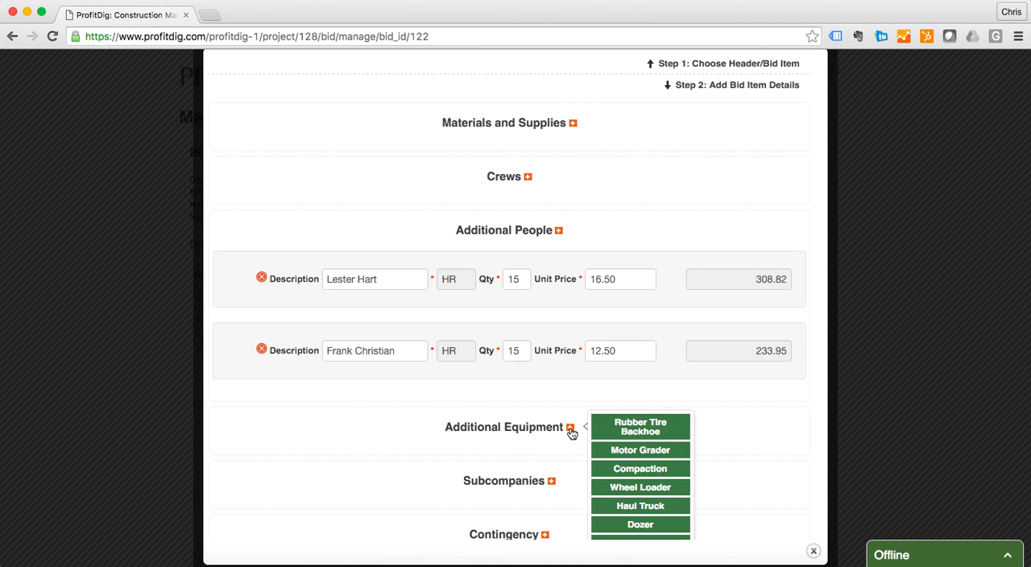
{"action": "scroll", "coordinate": [643, 459], "scroll_direction": "down", "scroll_amount": 2}
{"action": "scroll", "coordinate": [642, 460], "scroll_direction": "down", "scroll_amount": 1}
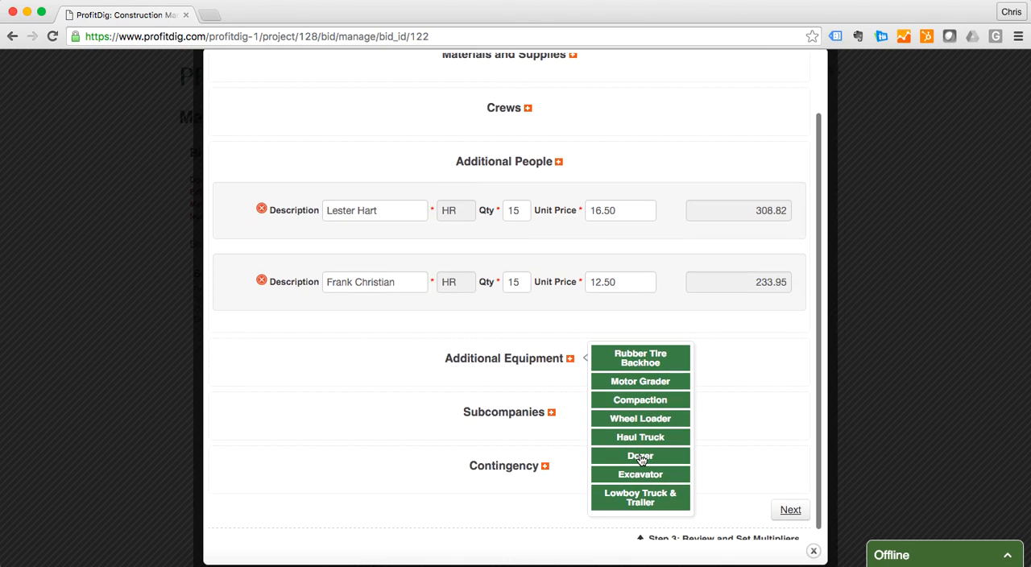
- Add a Cat 140 G motor grader at 15 hours (1310.14) and move to the multiplier review
{"action": "left_click", "coordinate": [642, 382]}
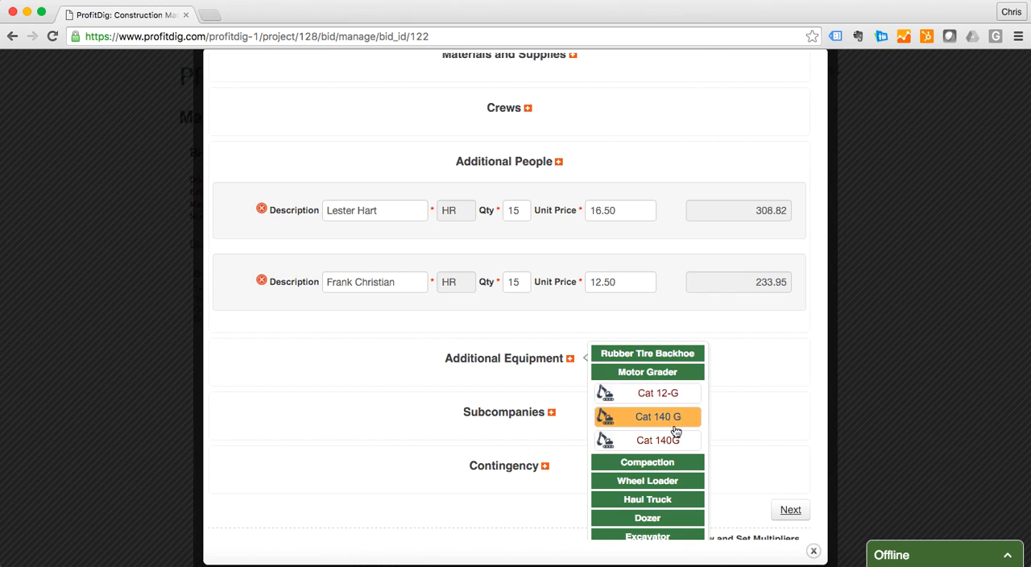
{"action": "left_click", "coordinate": [675, 422]}
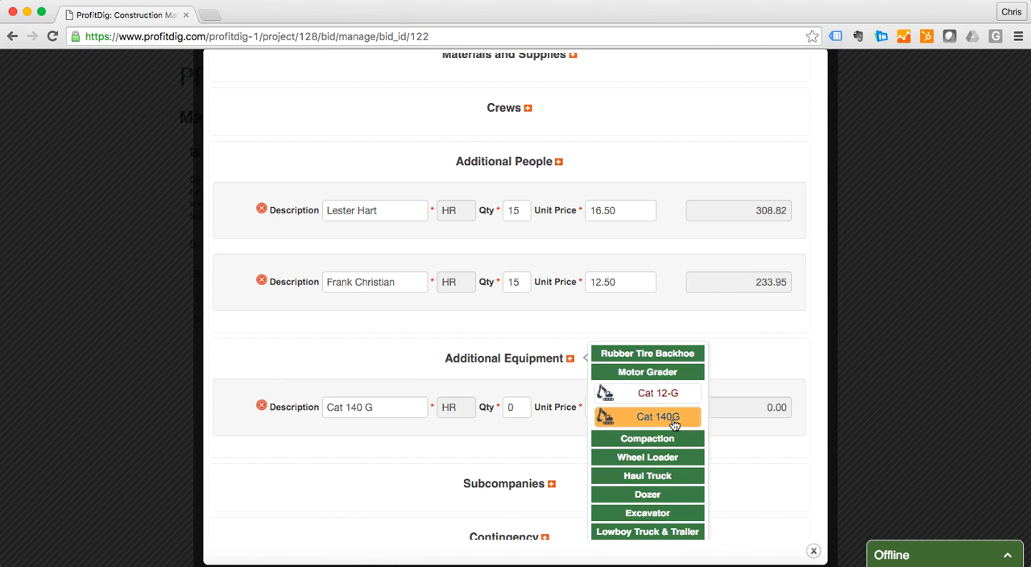
{"action": "left_click", "coordinate": [764, 375]}
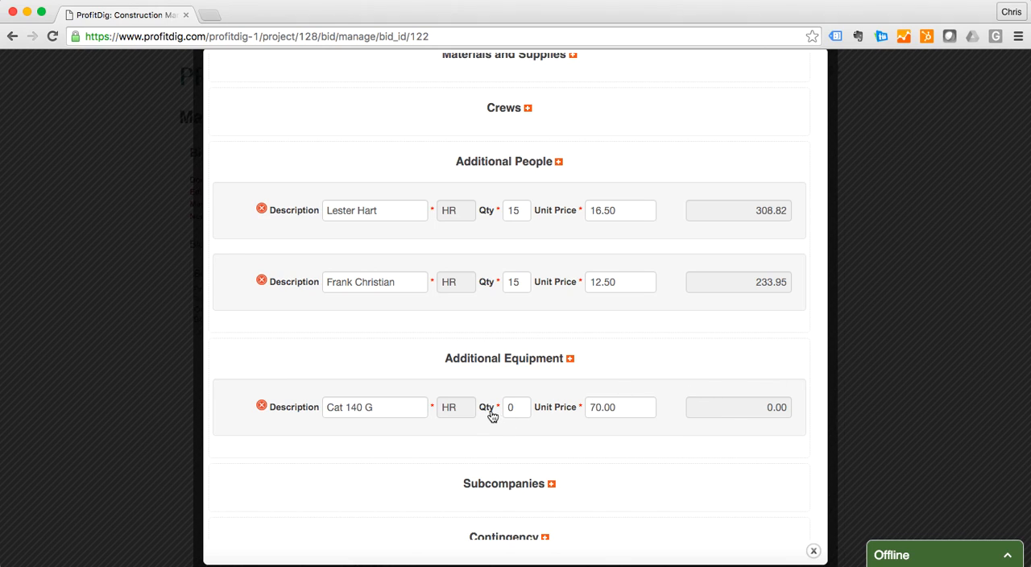
{"action": "double_click", "coordinate": [514, 407]}
{"action": "type", "text": "15"}
{"action": "left_click", "coordinate": [760, 364]}
{"action": "scroll", "coordinate": [902, 397], "scroll_direction": "down", "scroll_amount": 1}
{"action": "scroll", "coordinate": [902, 396], "scroll_direction": "down", "scroll_amount": 3}
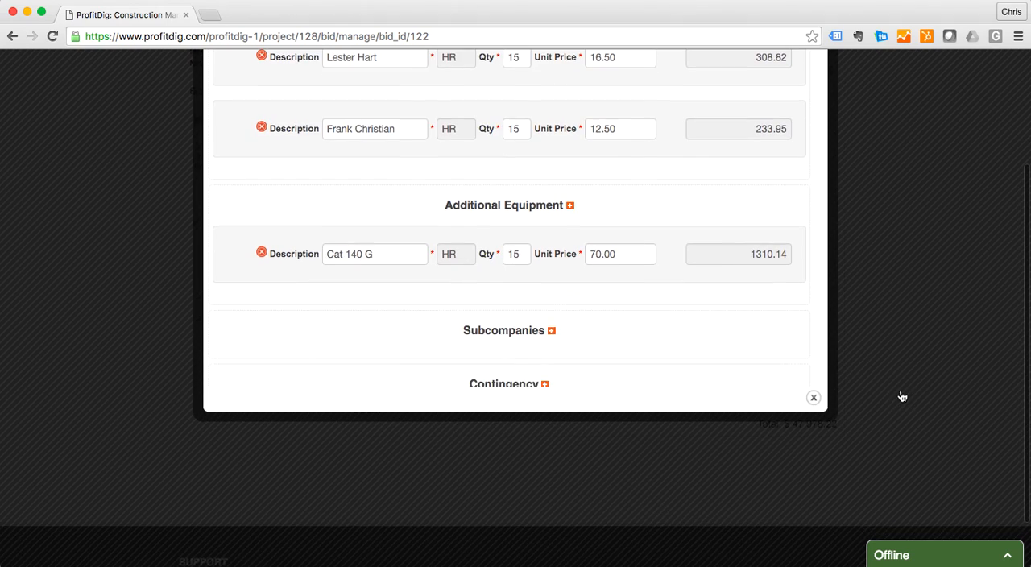
{"action": "scroll", "coordinate": [903, 396], "scroll_direction": "down", "scroll_amount": 1}
{"action": "scroll", "coordinate": [903, 396], "scroll_direction": "up", "scroll_amount": 4}
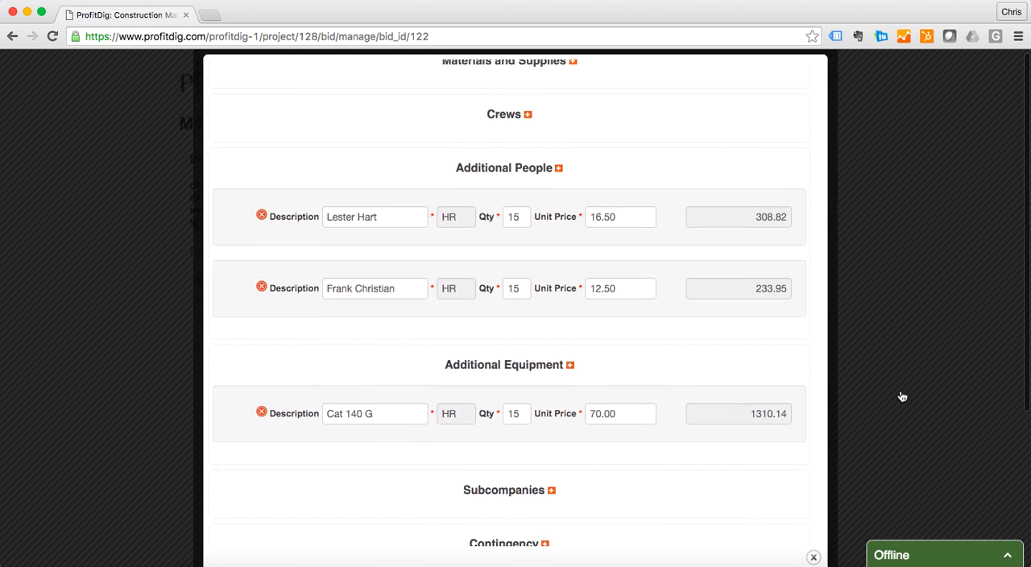
{"action": "scroll", "coordinate": [902, 397], "scroll_direction": "down", "scroll_amount": 3}
{"action": "scroll", "coordinate": [903, 397], "scroll_direction": "up", "scroll_amount": 3}
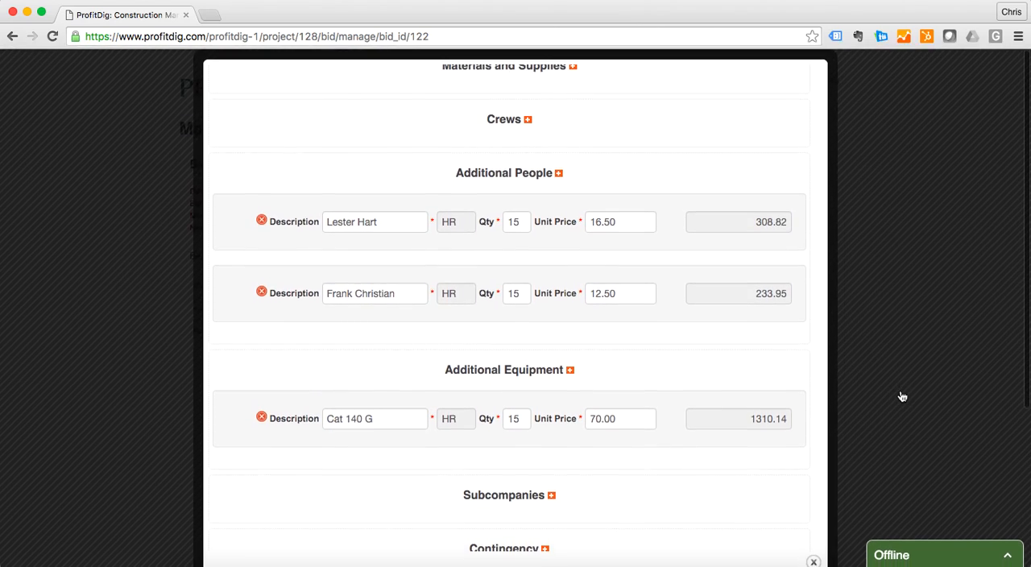
{"action": "scroll", "coordinate": [651, 394], "scroll_direction": "down", "scroll_amount": 8}
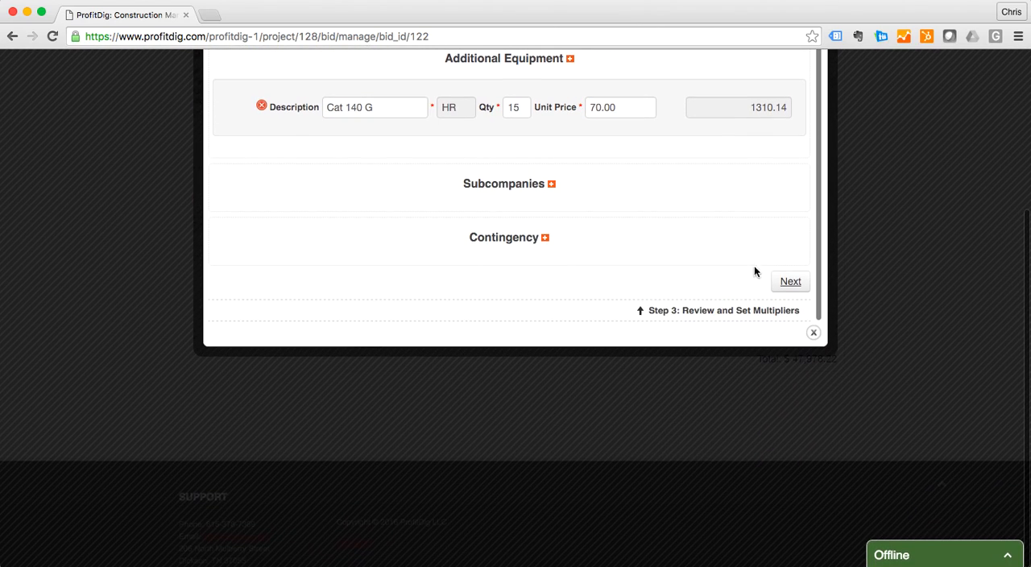
{"action": "left_click", "coordinate": [791, 280]}
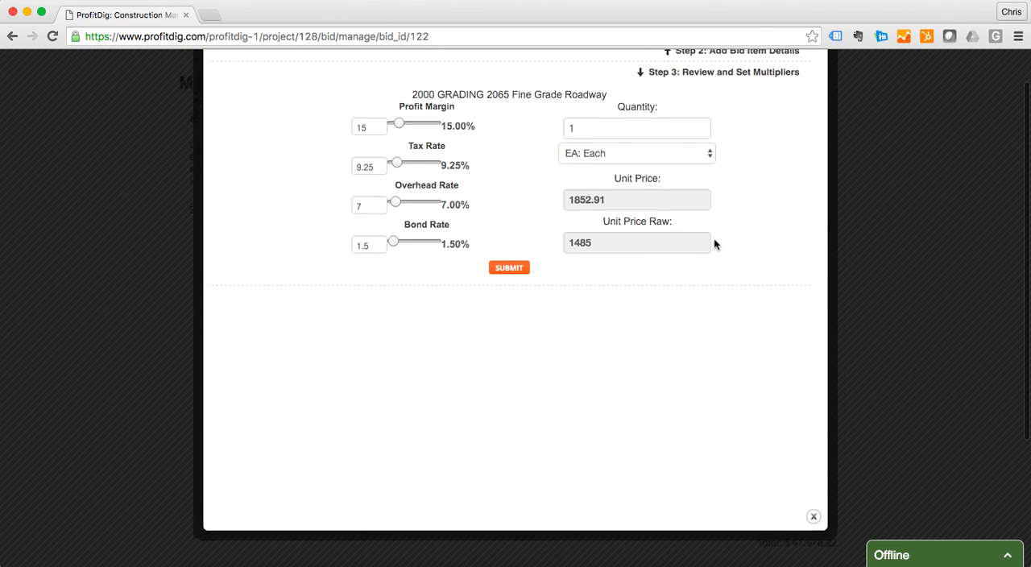
{"action": "scroll", "coordinate": [714, 244], "scroll_direction": "up", "scroll_amount": 2}
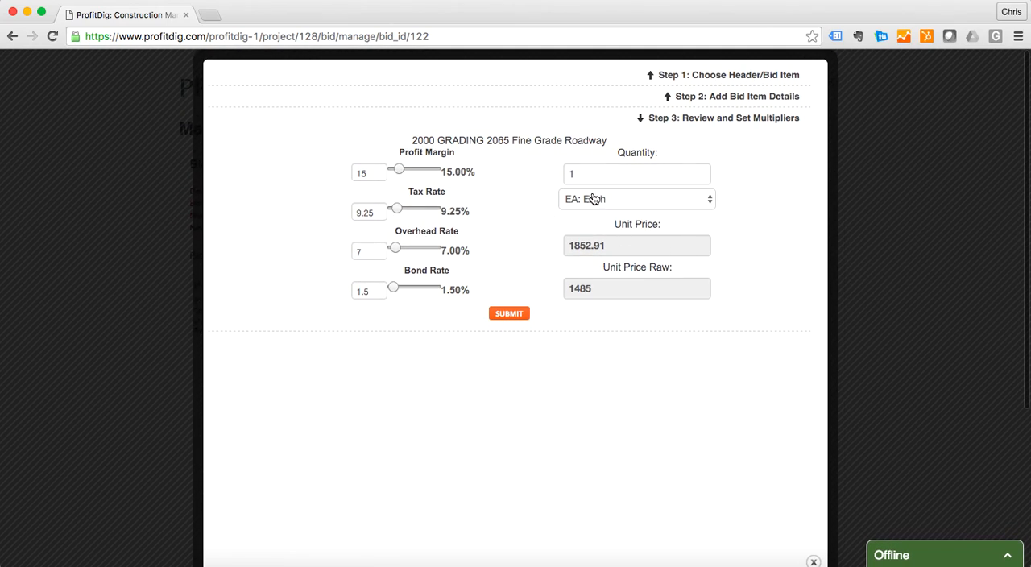
- Save Fine Grade Roadway at 1852.91, bringing the grading subtotal to $43,962.20
{"action": "left_click", "coordinate": [509, 314]}
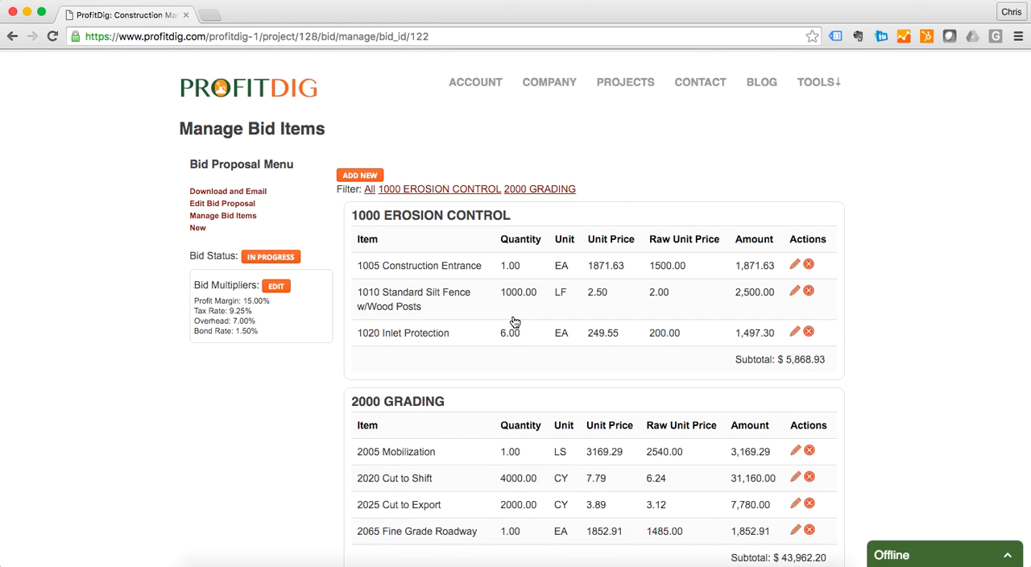
{"action": "scroll", "coordinate": [927, 264], "scroll_direction": "down", "scroll_amount": 3}
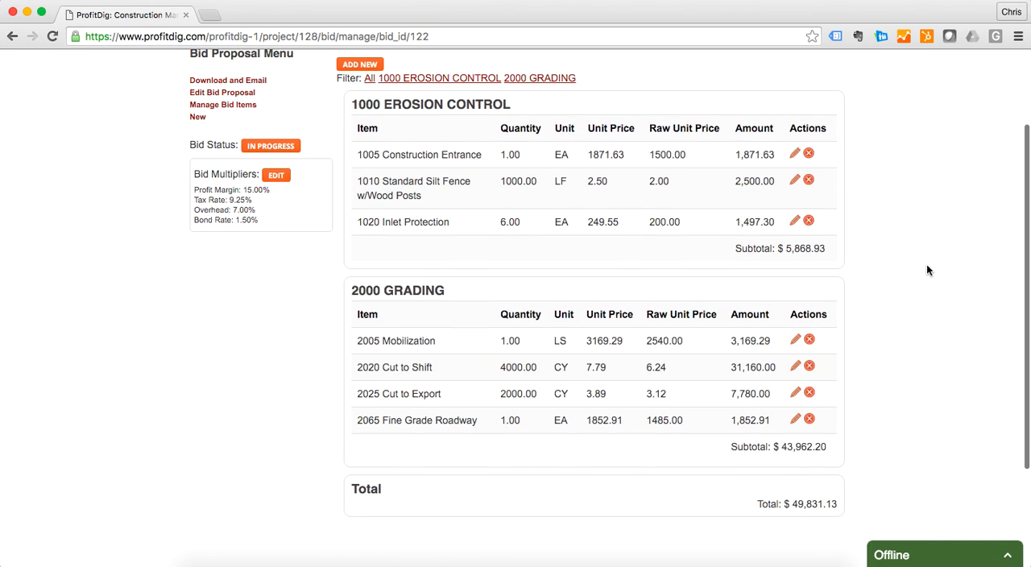
{"action": "scroll", "coordinate": [928, 270], "scroll_direction": "up", "scroll_amount": 2}
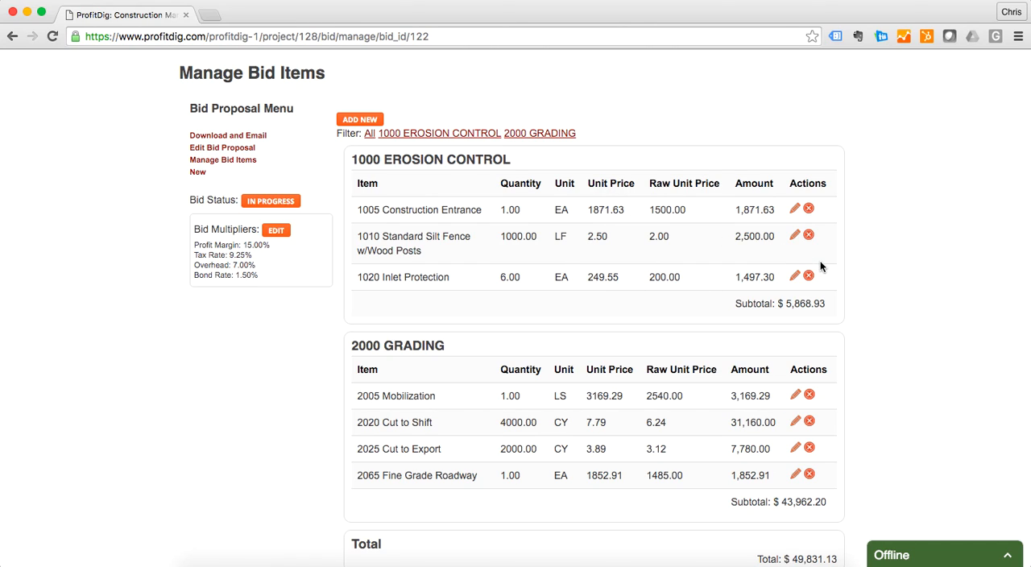
- Go to the Bid Proposal download and email page listing all seven items
{"action": "left_click", "coordinate": [256, 138]}
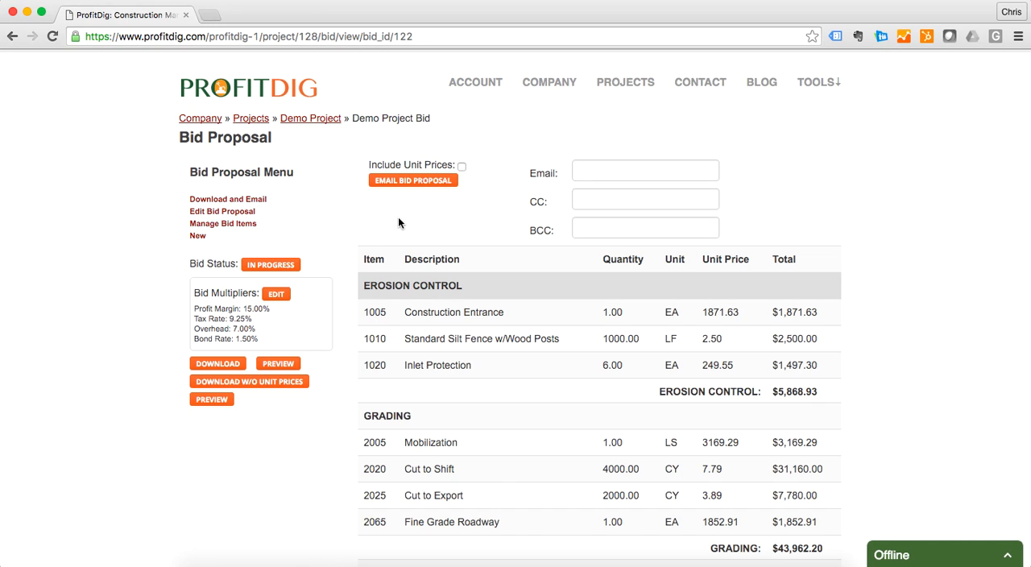
- Preview the proposal PDF with unit prices ($49,831.13) and return to ProfitDig
{"action": "left_click", "coordinate": [278, 365]}
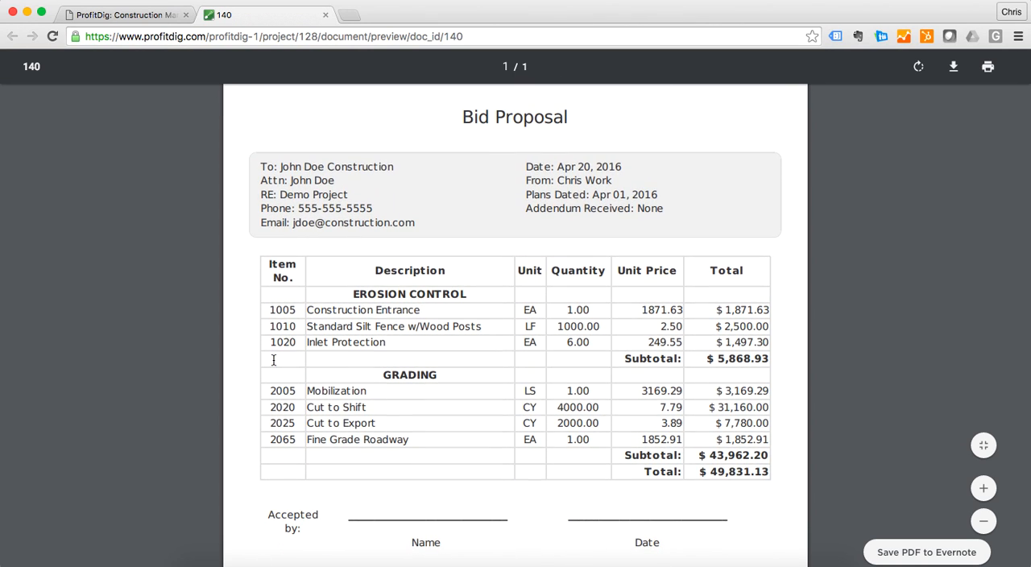
{"action": "scroll", "coordinate": [274, 364], "scroll_direction": "down", "scroll_amount": 2}
{"action": "scroll", "coordinate": [272, 361], "scroll_direction": "up", "scroll_amount": 3}
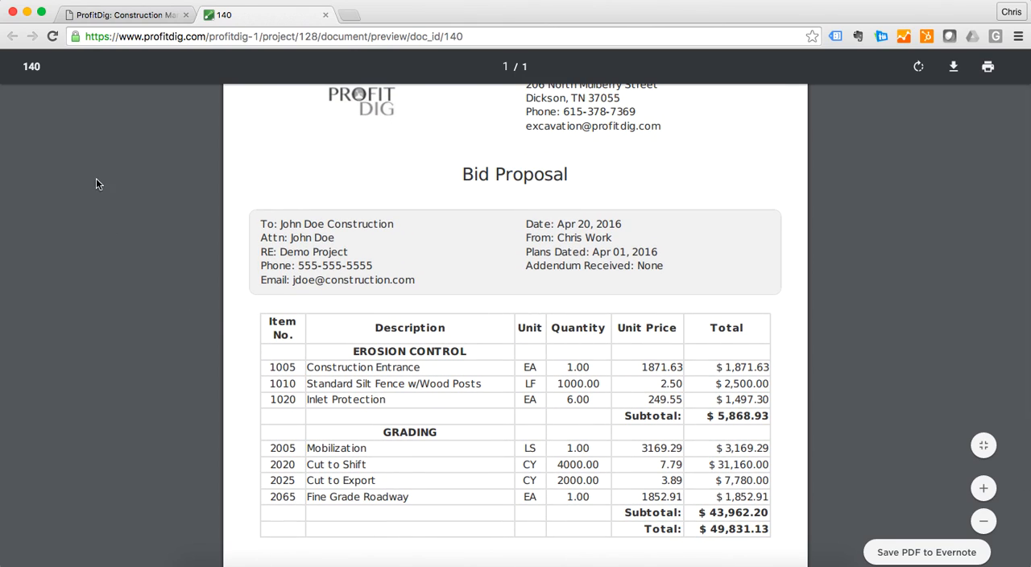
{"action": "left_click", "coordinate": [121, 15]}
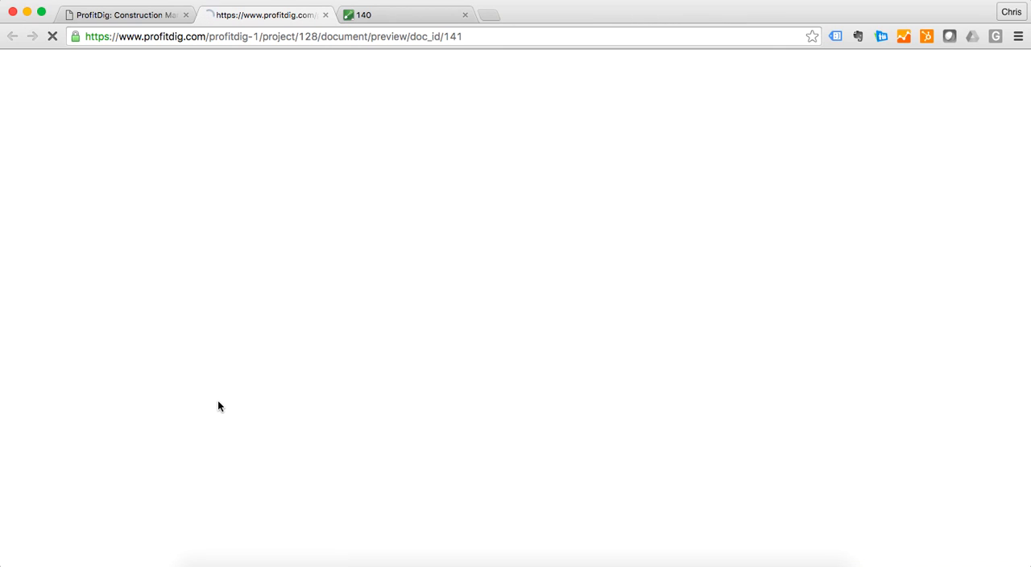
{"action": "scroll", "coordinate": [218, 405], "scroll_direction": "down", "scroll_amount": 5}
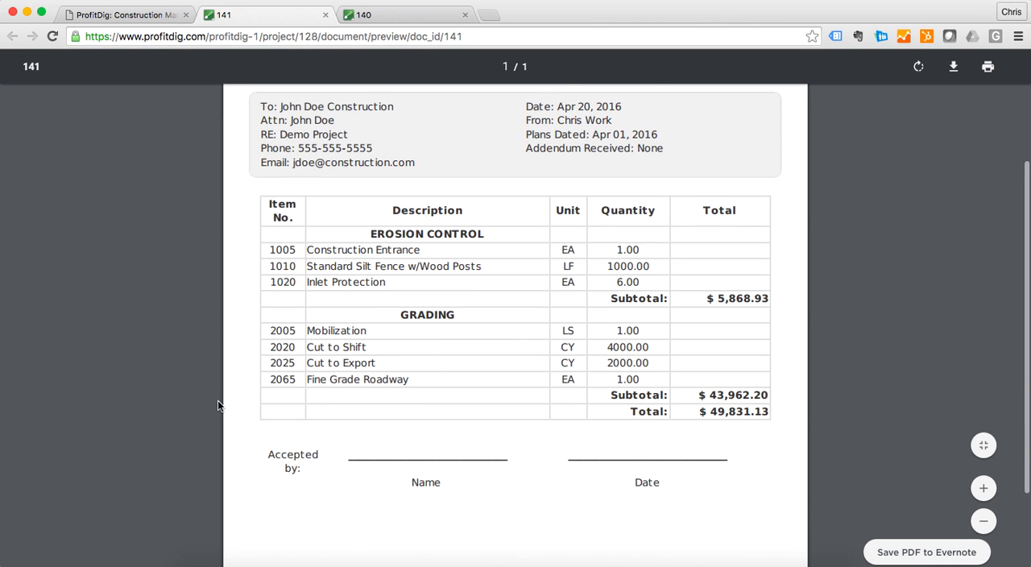
{"action": "scroll", "coordinate": [217, 406], "scroll_direction": "up", "scroll_amount": 5}
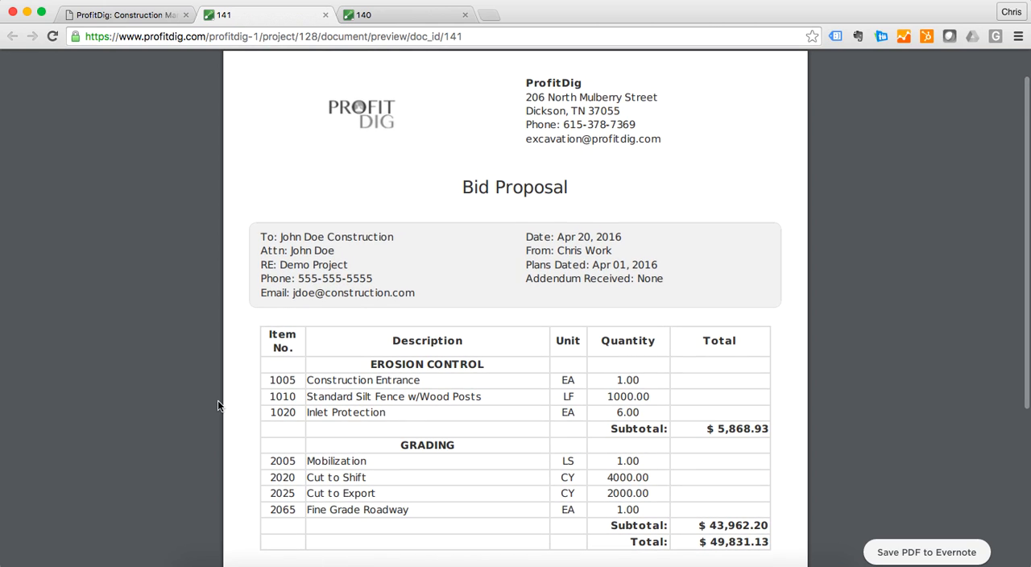
- Return from the no-unit-price PDF preview to the Bid Proposal page
{"action": "left_click", "coordinate": [125, 14]}
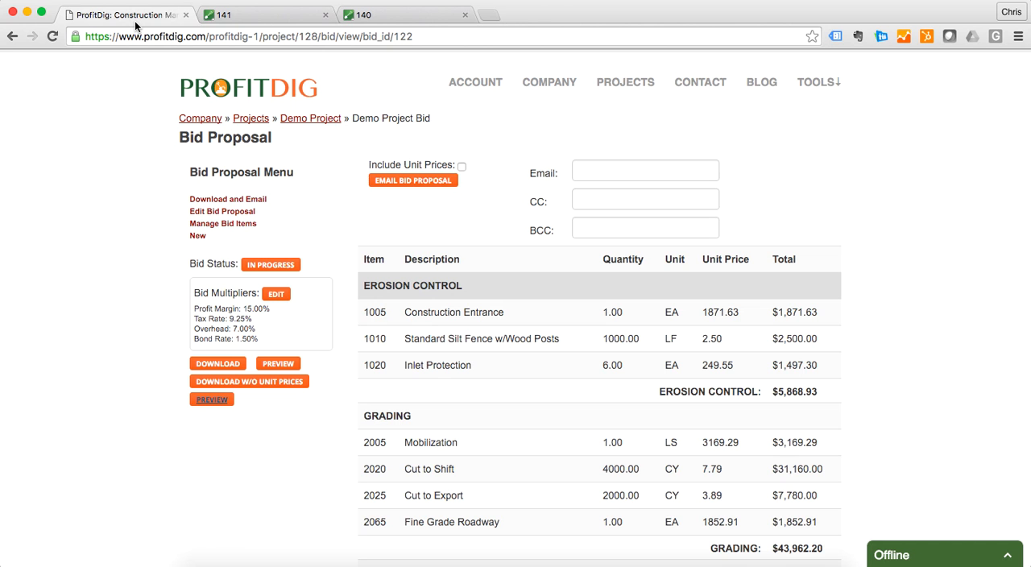